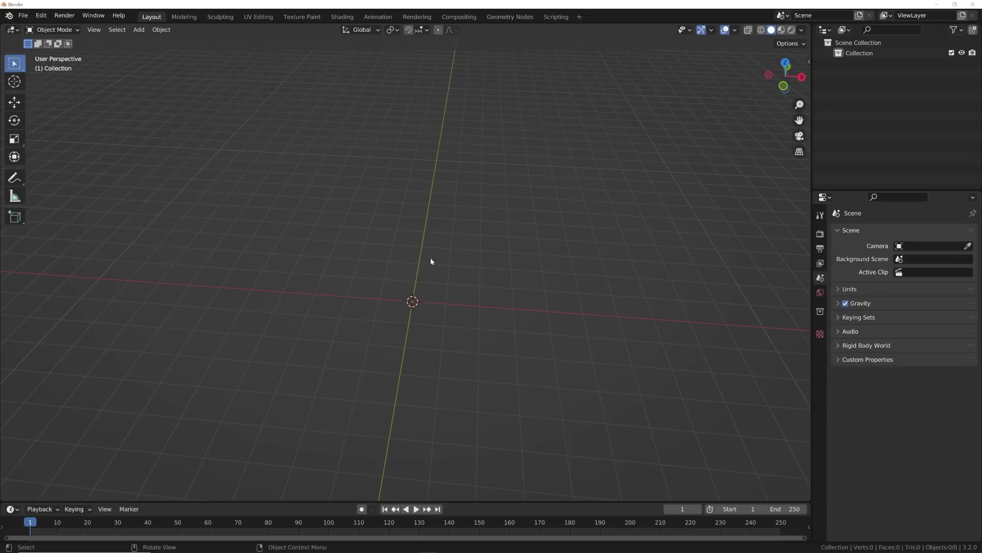
- Add a text object at the centre of the scene
key("shift+a")
mouse_move(449, 280)
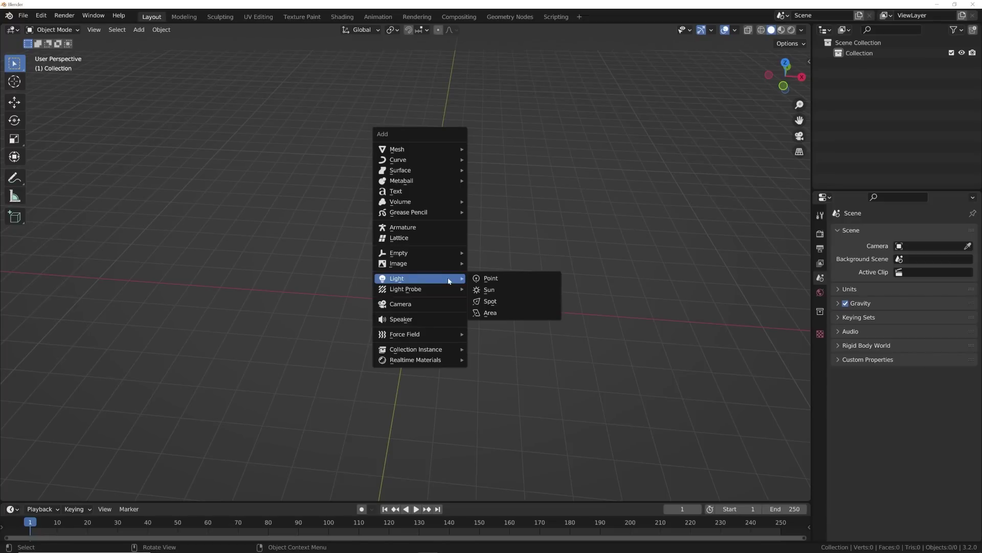
left_click(422, 193)
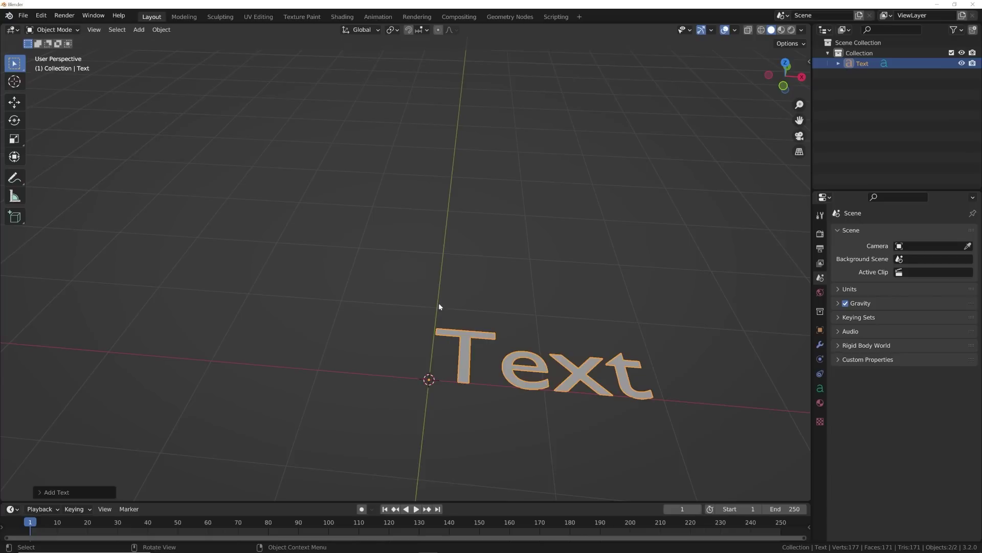
- Replace the text object's default content with BLENDER TEXT
key("Tab")
key("BackSpace")
key("BackSpace")
key("BackSpace")
key("BackSpace")
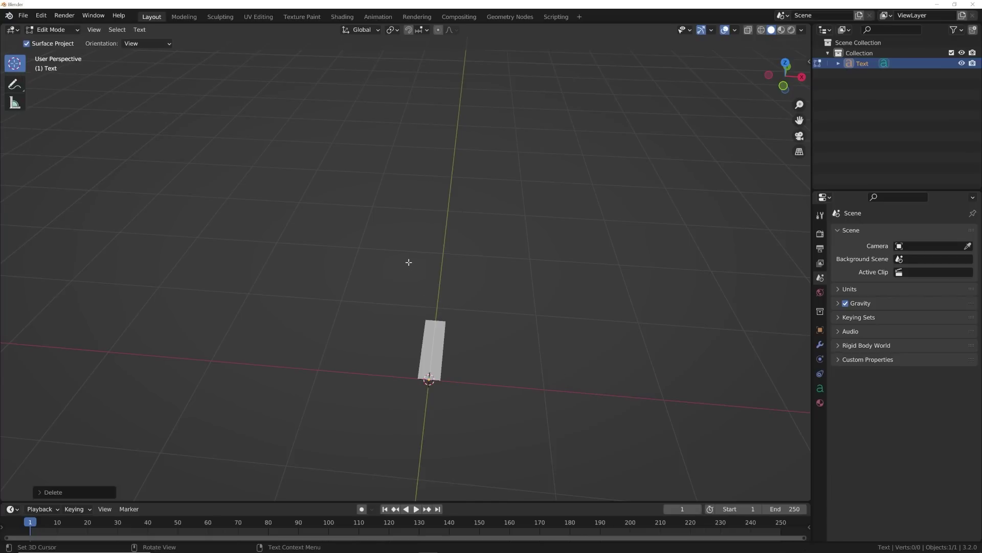
type("BLEN")
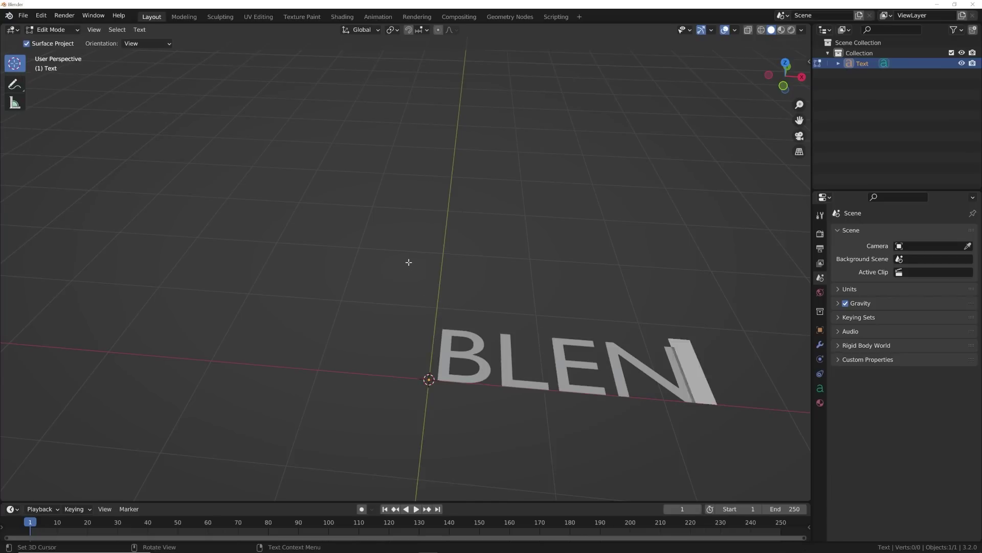
type("DER")
scroll(514, 279, "down", 2)
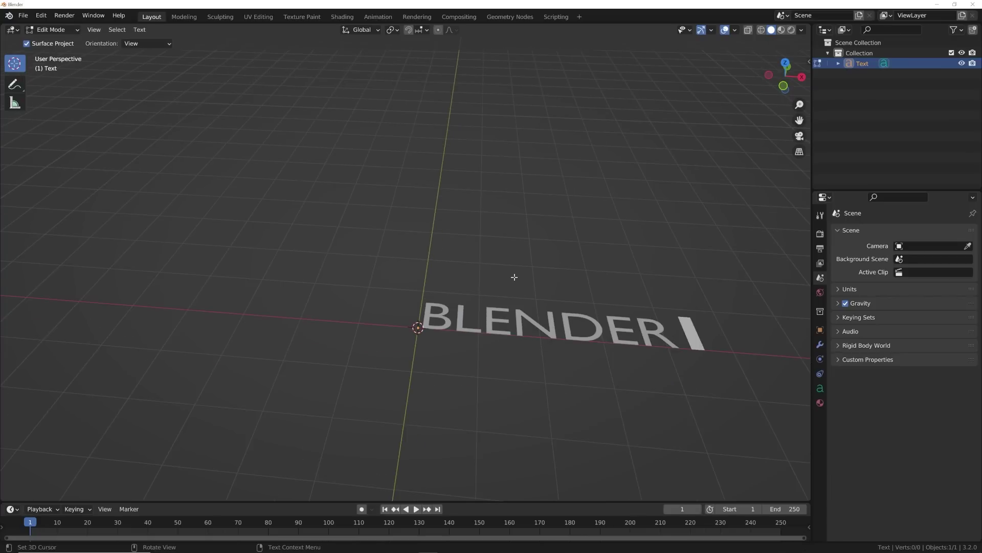
type("TEXT")
key("Tab")
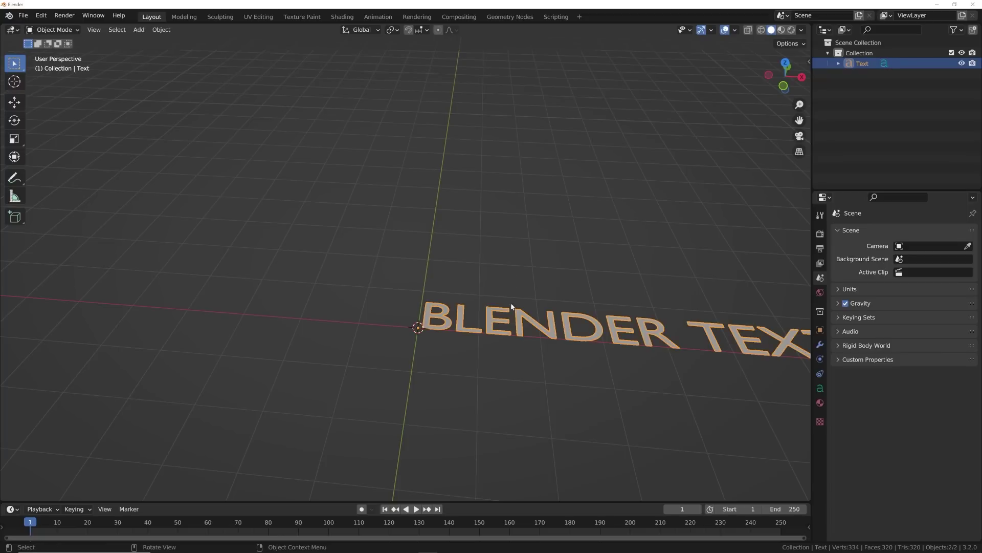
- Set both the horizontal and the vertical alignment of the text to Center
left_click(817, 388)
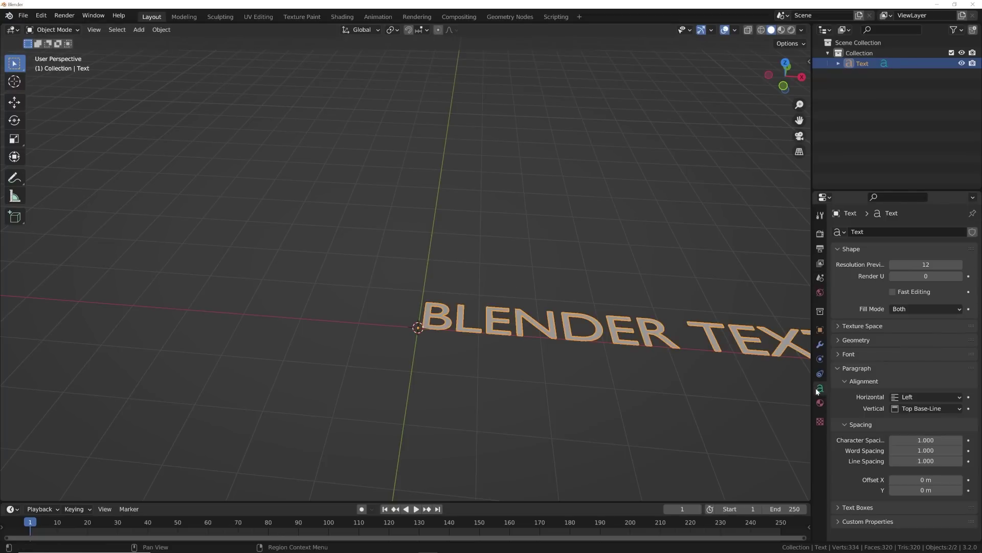
left_click(923, 402)
left_click(910, 417)
left_click(915, 409)
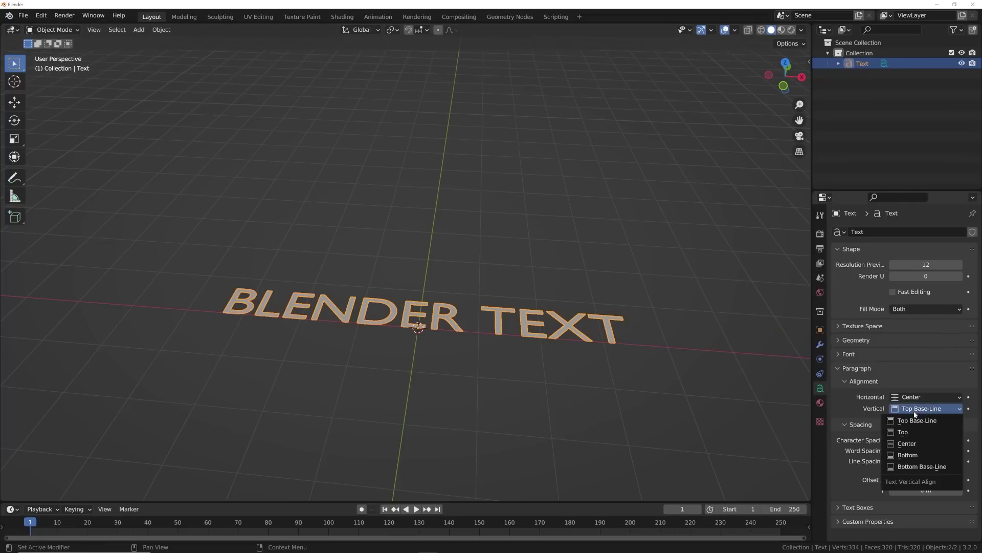
left_click(903, 444)
- Filter the Windows fonts by BLACK and load Montserrat Black as the text's regular font
left_click(850, 354)
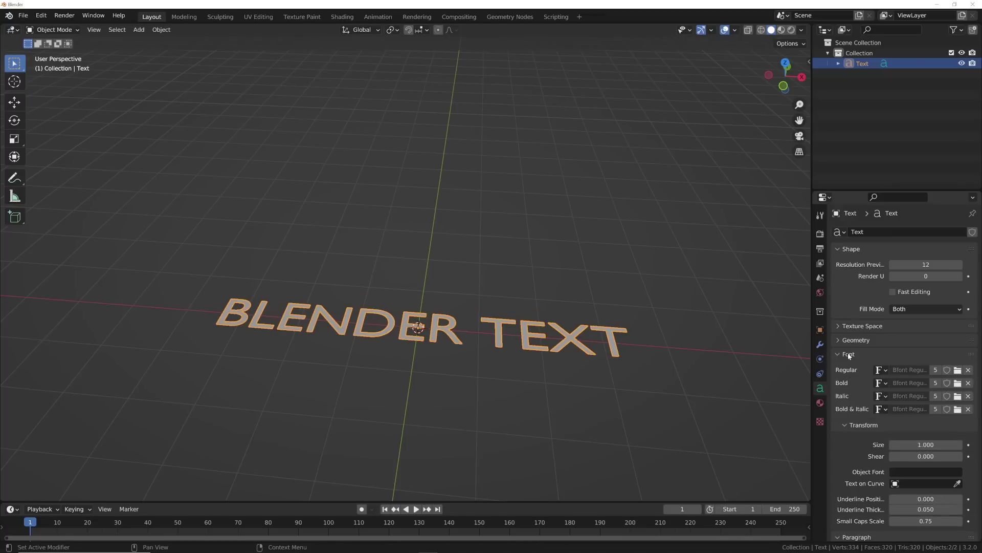
left_click(958, 371)
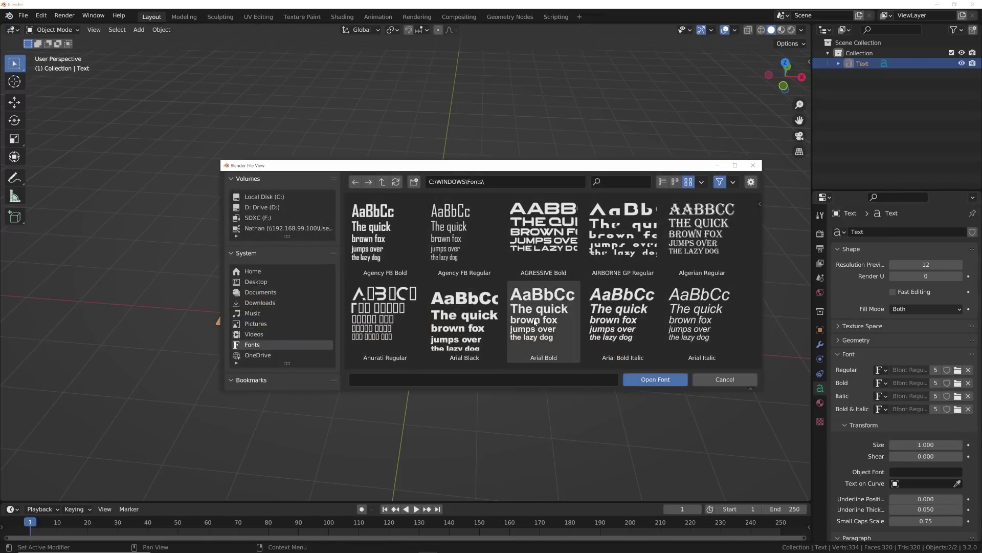
scroll(521, 292, "down", 2)
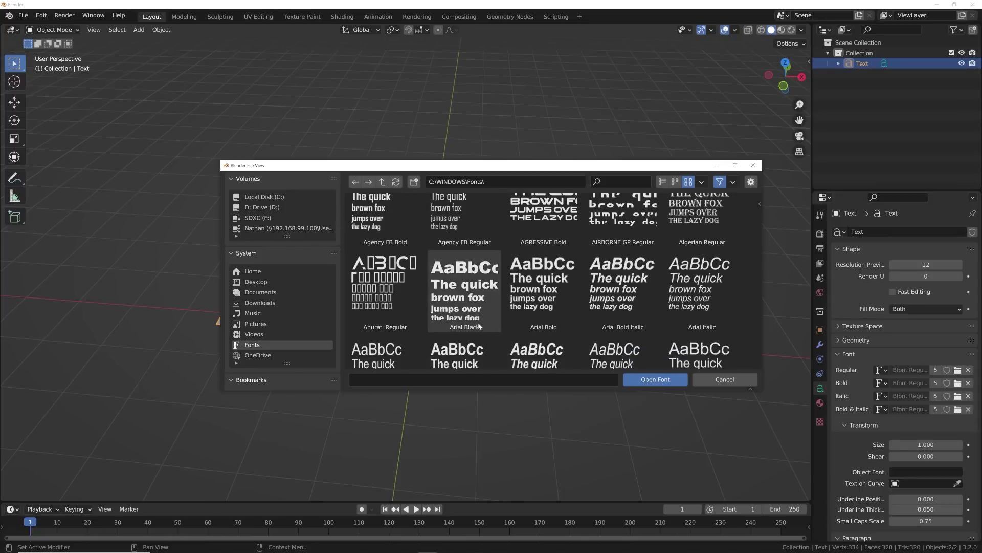
left_click(620, 182)
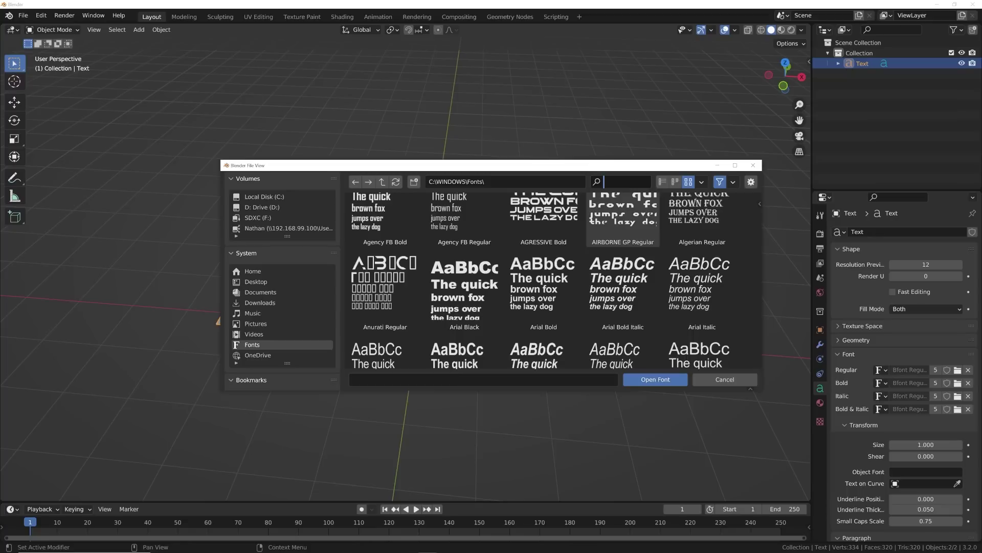
type("BLACK")
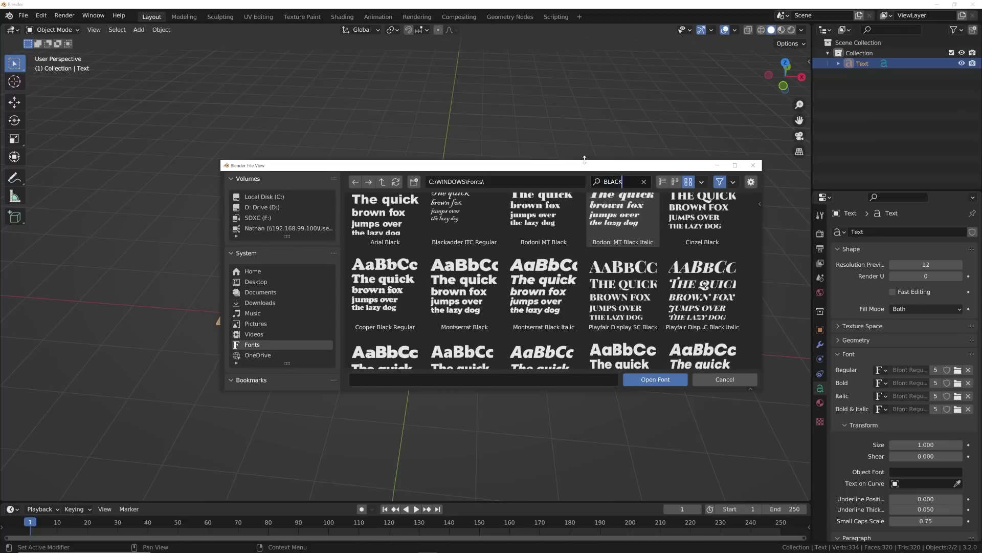
scroll(460, 322, "down", 2)
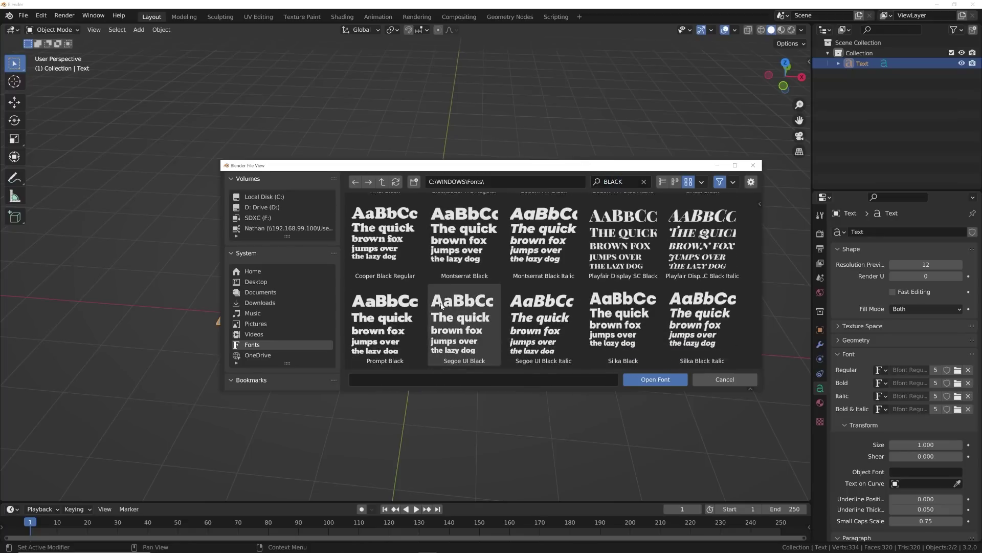
scroll(460, 322, "up", 2)
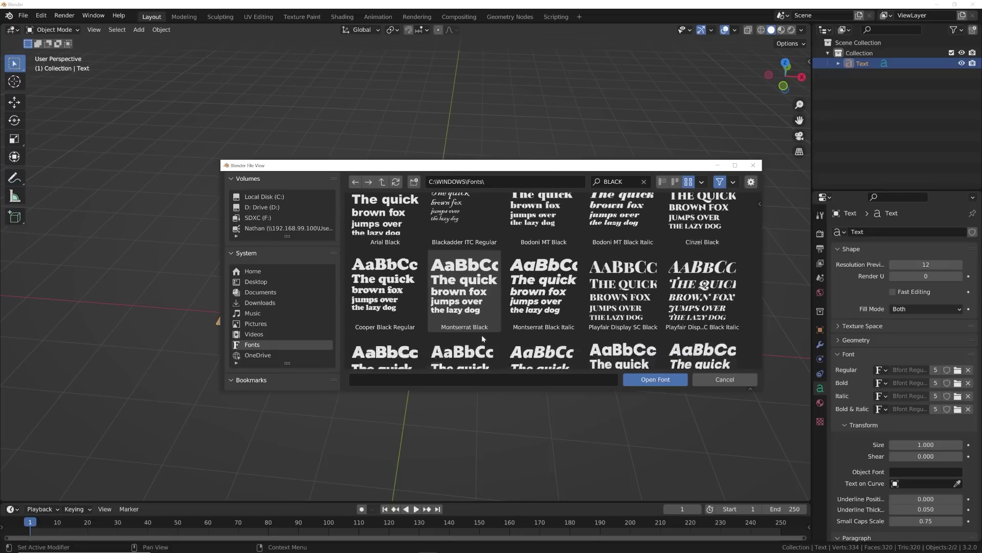
double_click(463, 312)
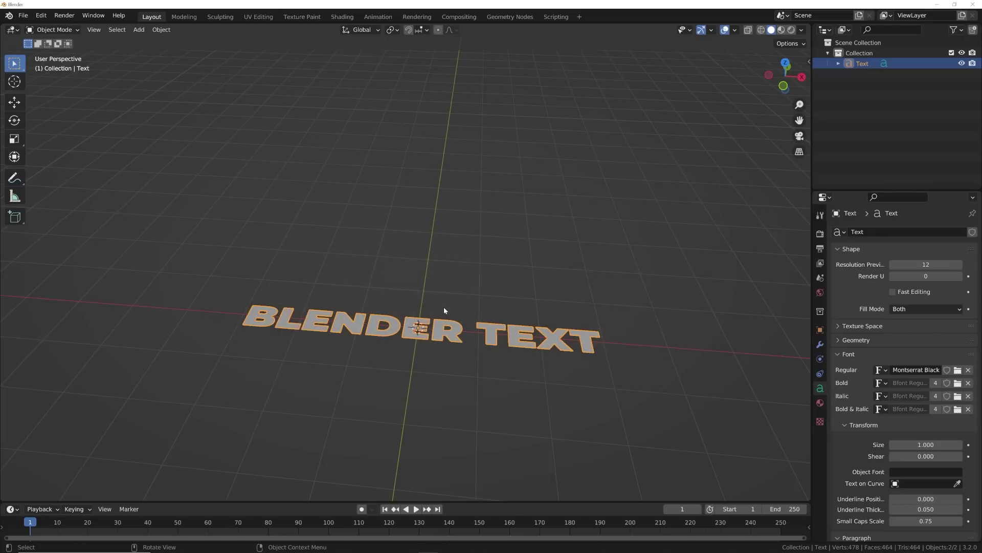
- Extrude the text geometry by 0.088 m
middle_click_drag(651, 397, 611, 334)
left_click(854, 354)
left_click(854, 340)
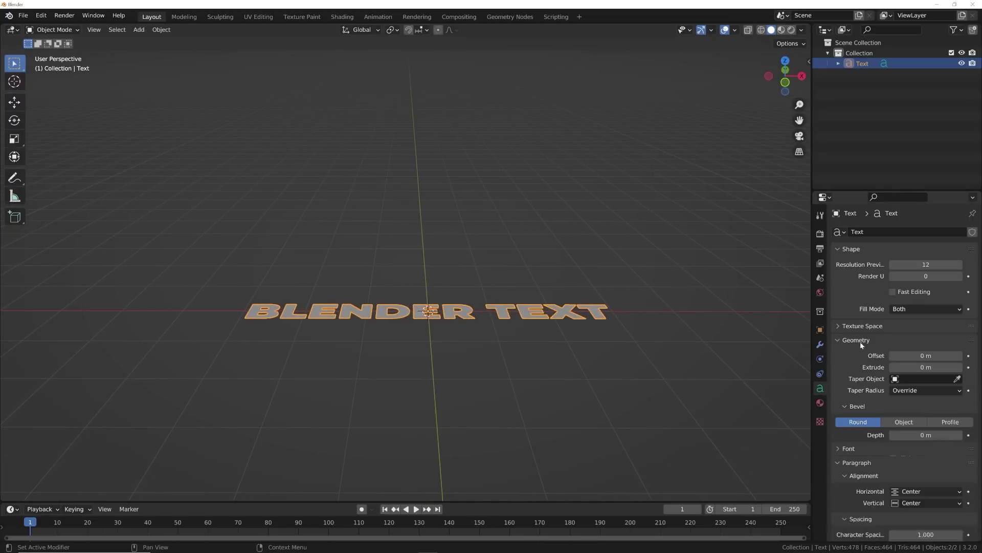
left_click_drag(926, 367, 970, 367)
- Give the extruded text a round bevel with a depth of 0.01 m
scroll(517, 343, "up", 5)
middle_click_drag(517, 344, 484, 348)
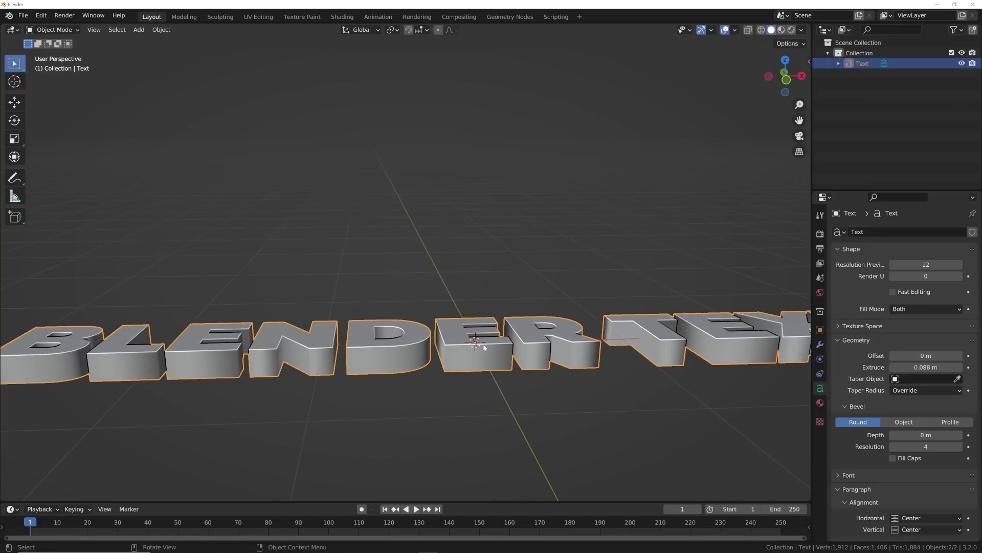
left_click(960, 436)
middle_click_drag(471, 176, 477, 201)
scroll(477, 202, "up", 6)
mouse_move(495, 297)
middle_mouse_down()
mouse_move(491, 281)
mouse_move(499, 284)
mouse_move(484, 306)
middle_mouse_up()
scroll(491, 282, "down", 8)
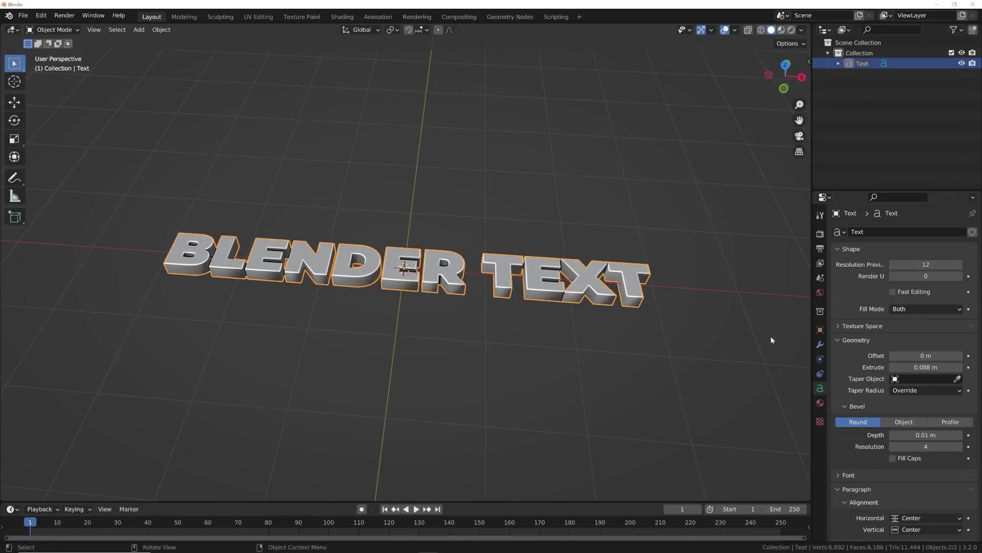
- Add a Bezier circle curve at the centre of the text
key("shift+a")
mouse_move(526, 180)
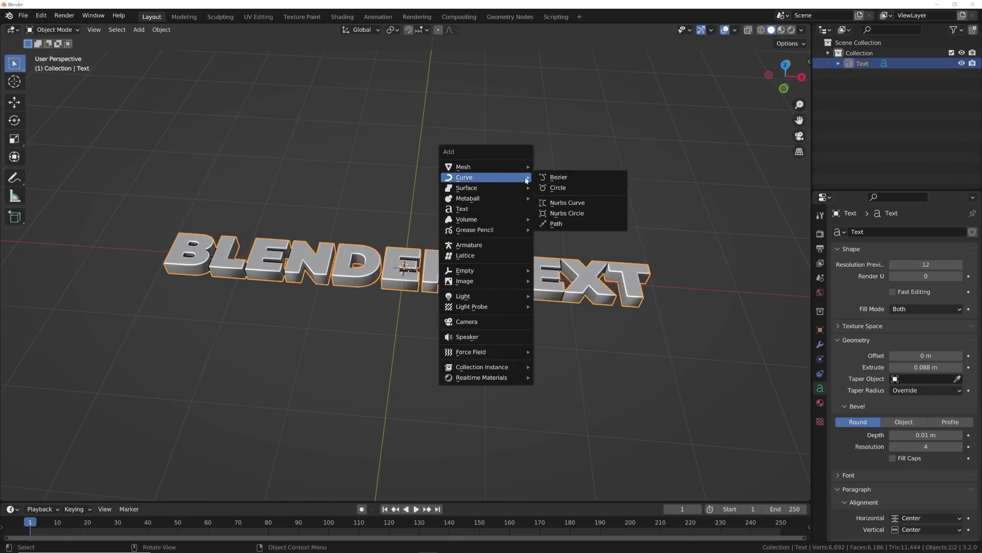
left_click(577, 188)
- Add a Curve modifier to the text and use BezierCircle as its curve object
left_click(575, 292)
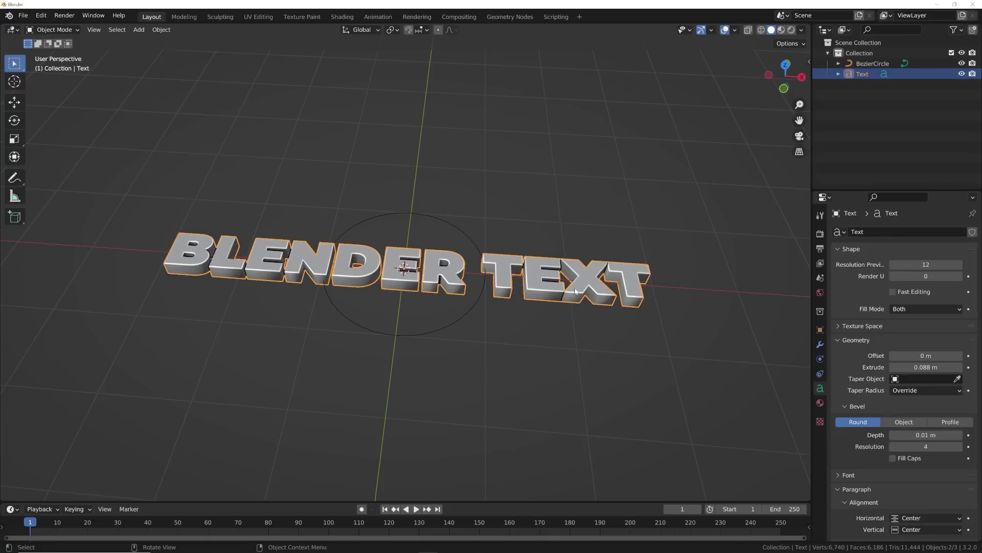
mouse_move(498, 282)
middle_mouse_down()
mouse_move(512, 300)
mouse_move(512, 286)
middle_mouse_up()
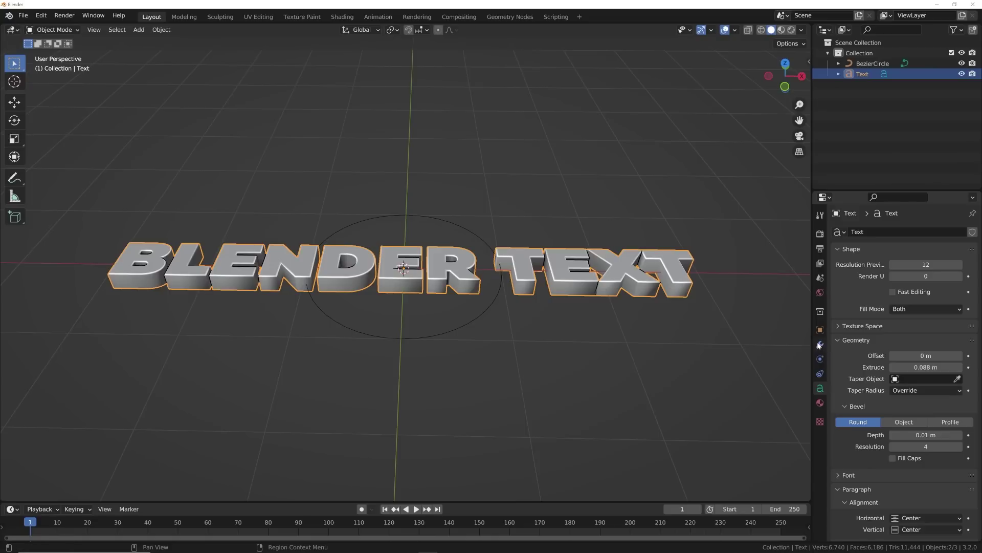
left_click(819, 344)
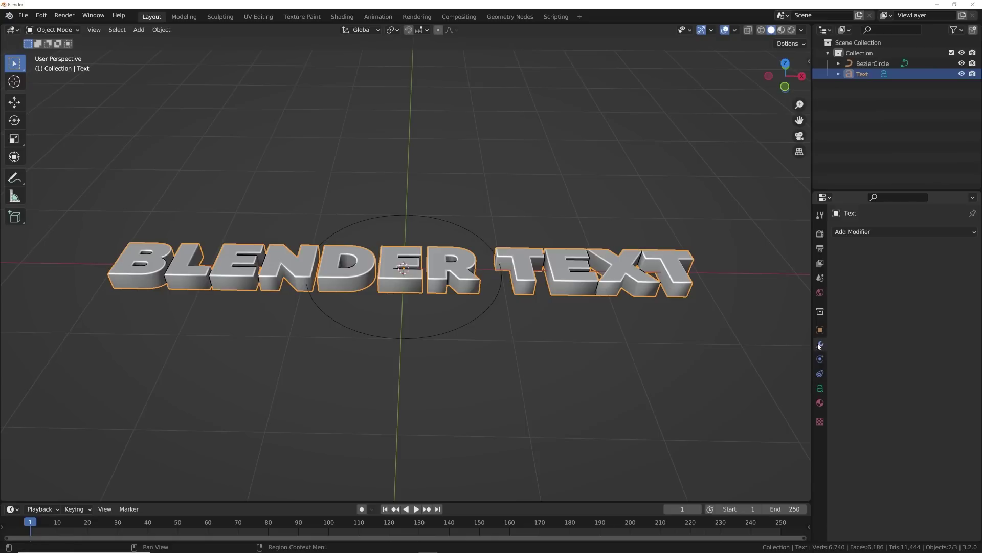
left_click(865, 232)
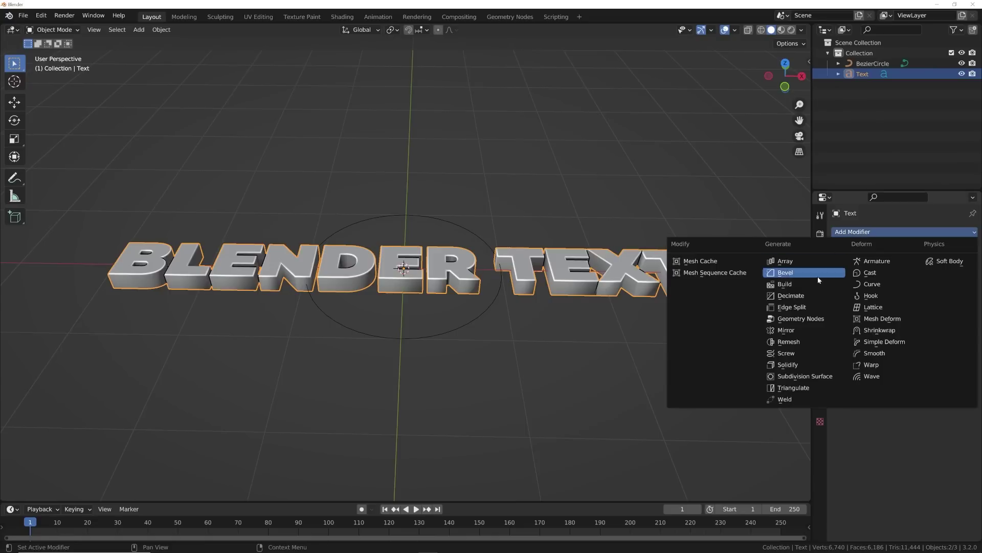
left_click(871, 284)
left_click(924, 265)
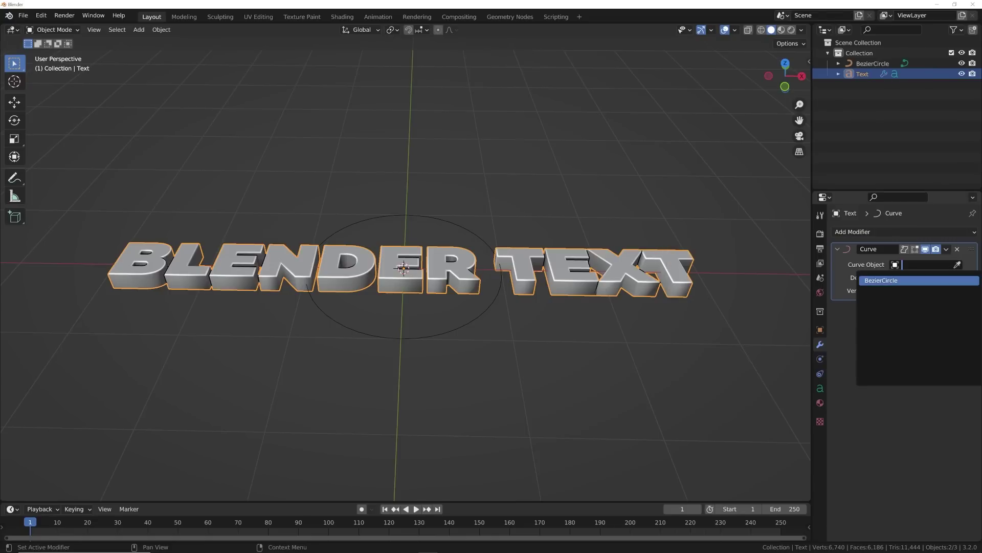
left_click(900, 279)
- Rotate the text object to 90° on X and -180° on Z so the letters stand upright facing outward
middle_click_drag(543, 287, 484, 306)
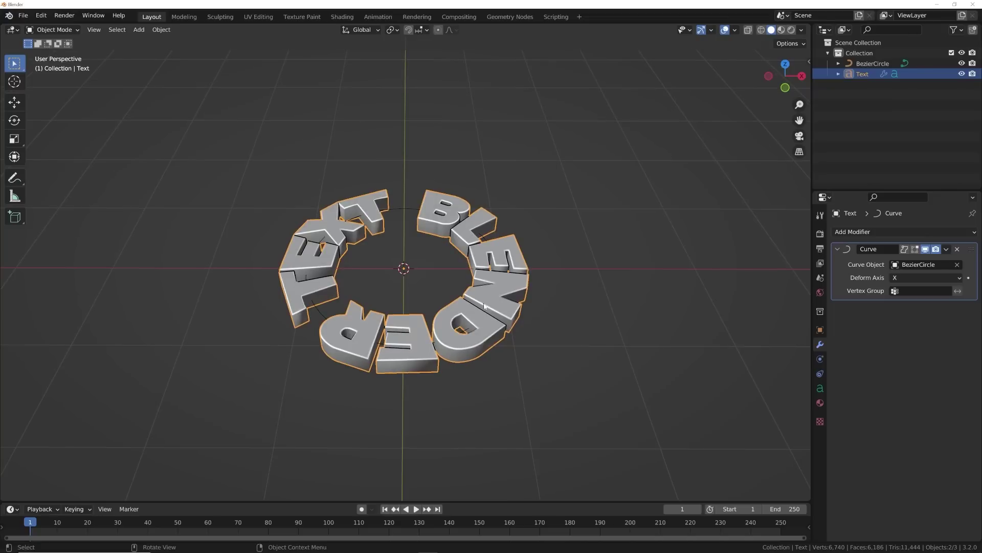
left_click(820, 330)
middle_click_drag(585, 328, 588, 313)
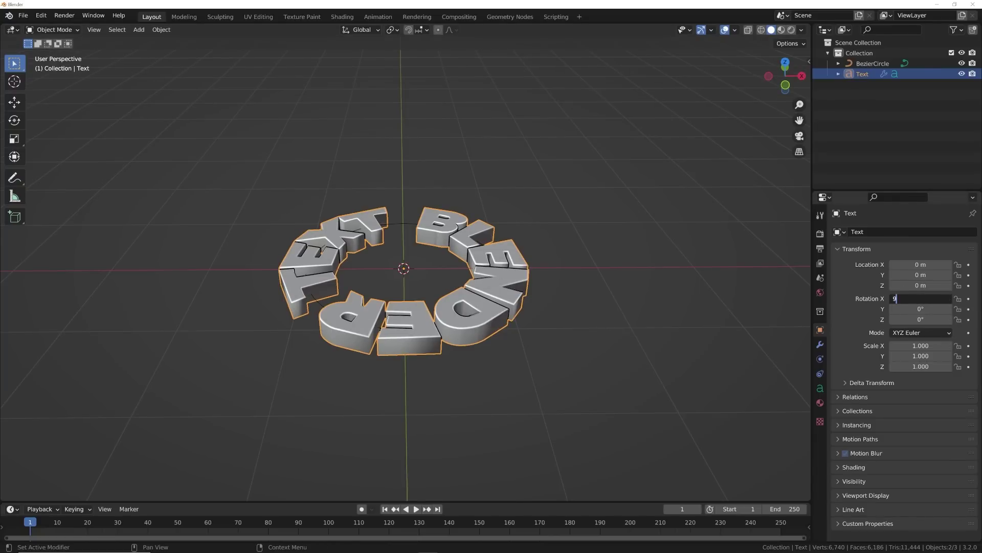
type("0")
key("Tab")
key("Tab")
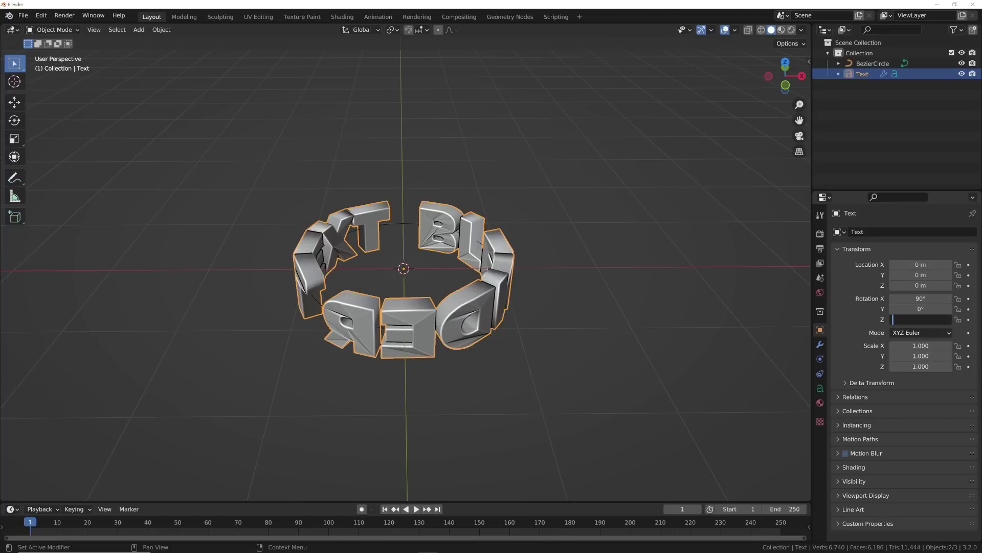
key("Return")
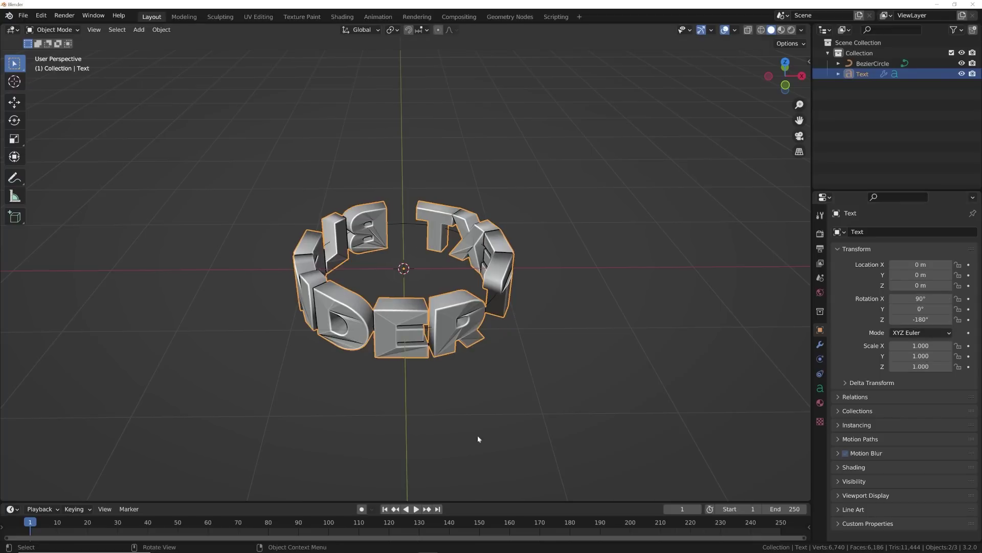
- Examine the ring of text from all around and up close, checking the faces and bevels of the bent letters
middle_click_drag(478, 435, 558, 391)
middle_click_drag(427, 281, 159, 288)
middle_click_drag(265, 314, 539, 327)
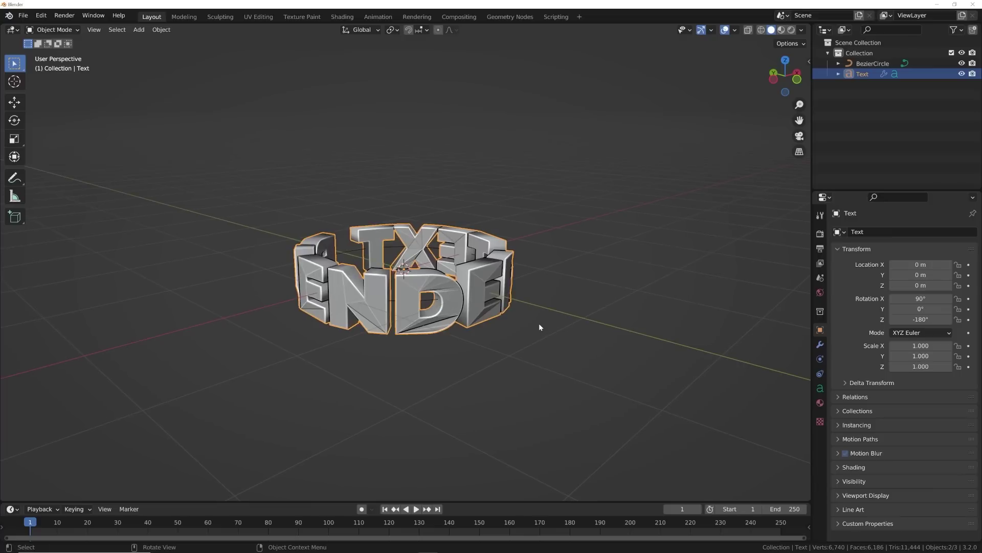
middle_click_drag(551, 287, 545, 322)
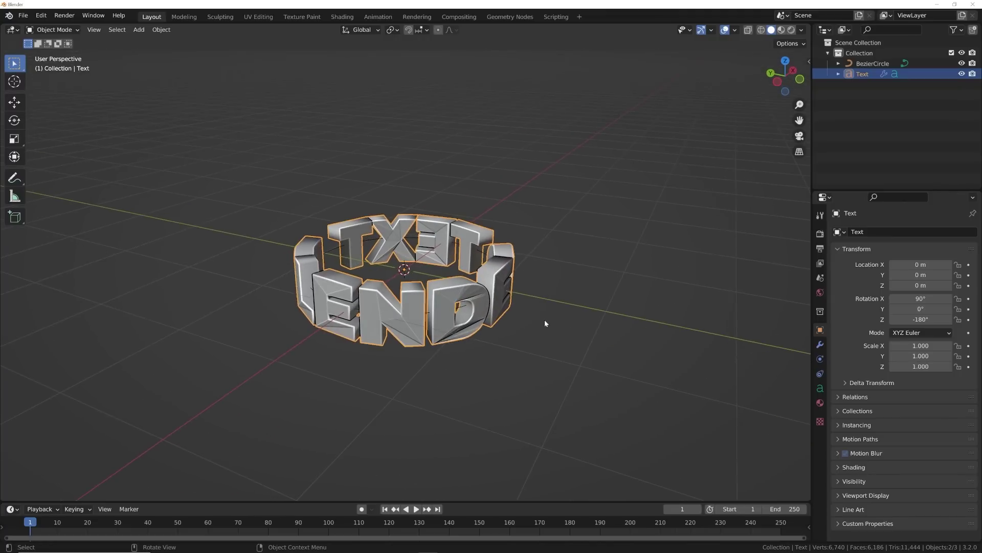
left_click(818, 345)
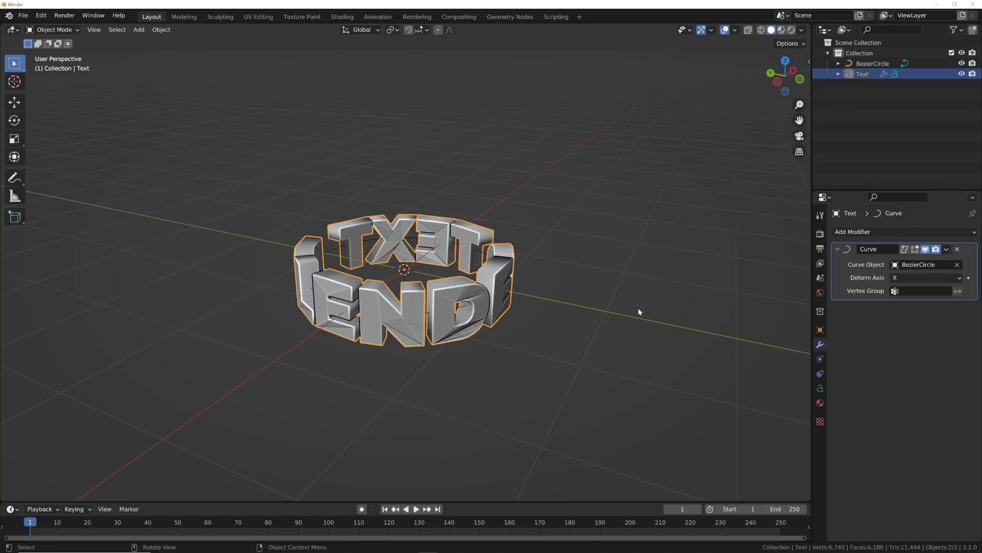
left_click(863, 233)
scroll(516, 335, "up", 5)
middle_click_drag(495, 356, 492, 316)
middle_click_drag(299, 234, 452, 301)
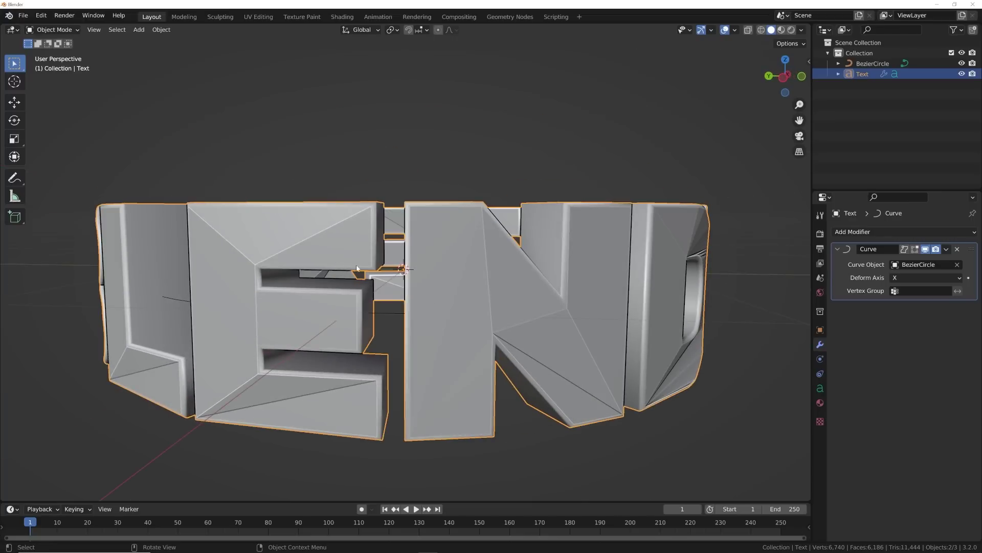
right_click(452, 301)
left_click(452, 303)
right_click(489, 324)
right_click(561, 326)
middle_click_drag(527, 327, 558, 333)
scroll(527, 324, "down", 5)
scroll(514, 386, "up", 3)
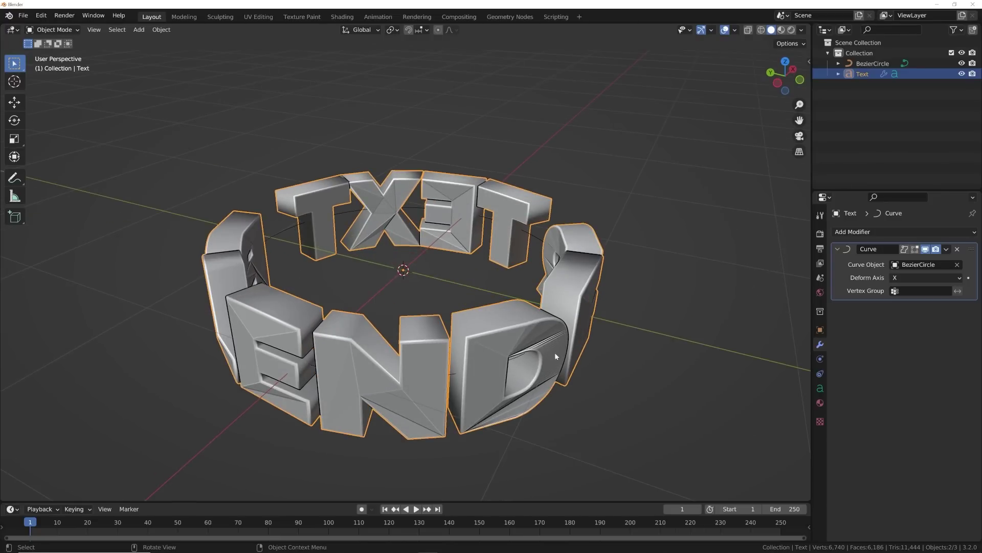
middle_click_drag(555, 356, 392, 311)
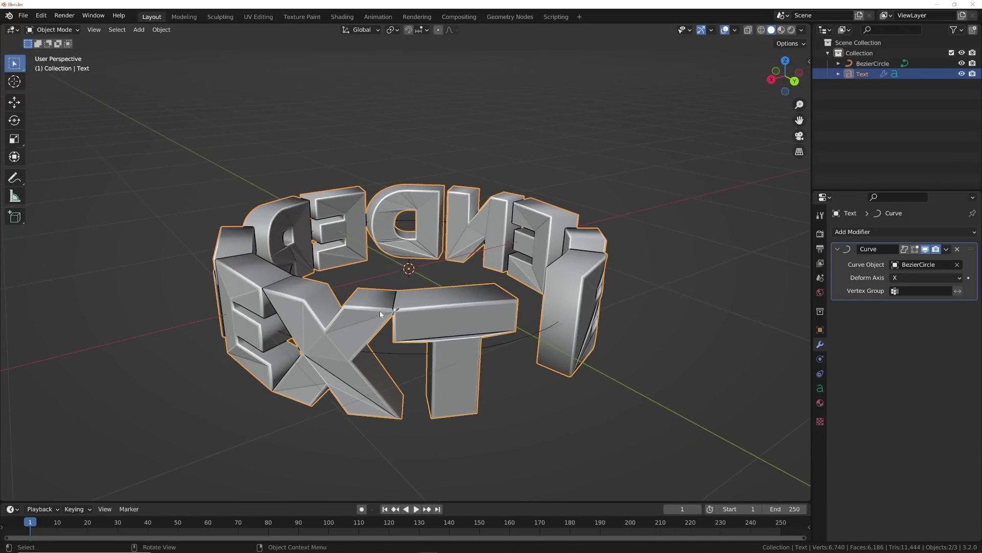
- Set the text's character spacing to 1.080 and scale the text object down slightly so it fits around the circle
left_click(820, 388)
scroll(932, 438, "down", 5)
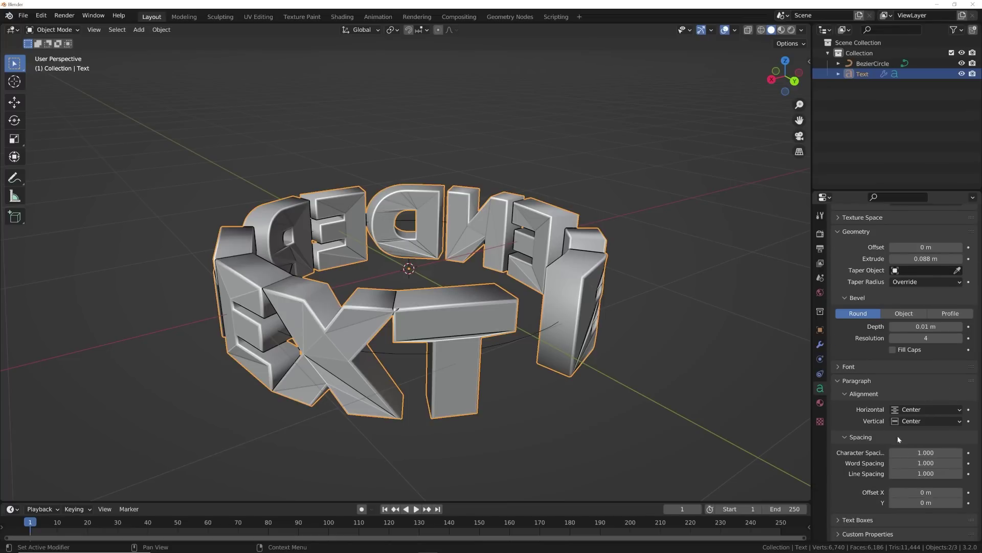
mouse_move(951, 452)
left_mouse_down()
mouse_move(938, 453)
mouse_move(956, 452)
left_mouse_up()
key("s")
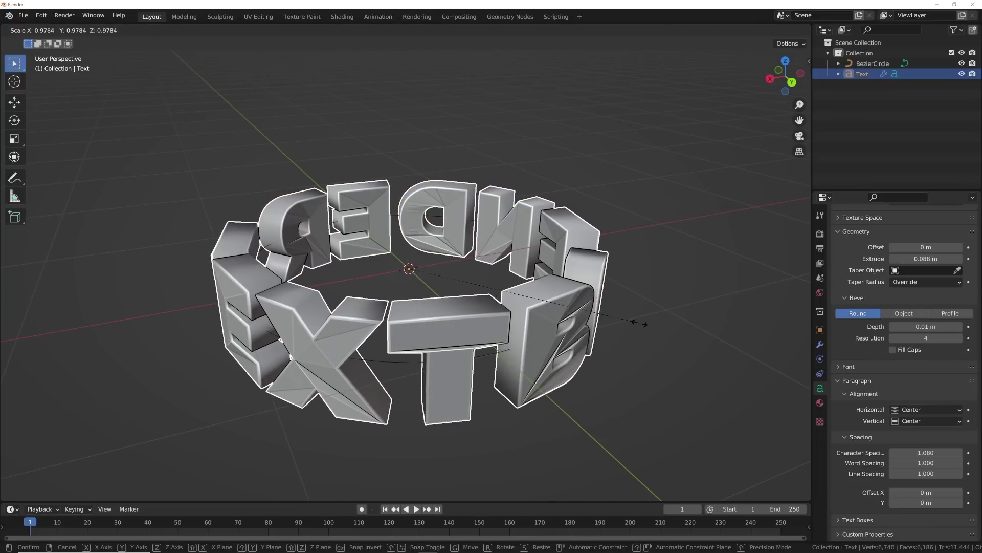
left_click(627, 326)
middle_click_drag(628, 326, 583, 342)
scroll(529, 324, "down", 2)
- Add a Remesh modifier to the text and place it above the Curve modifier in the stack
left_click(820, 344)
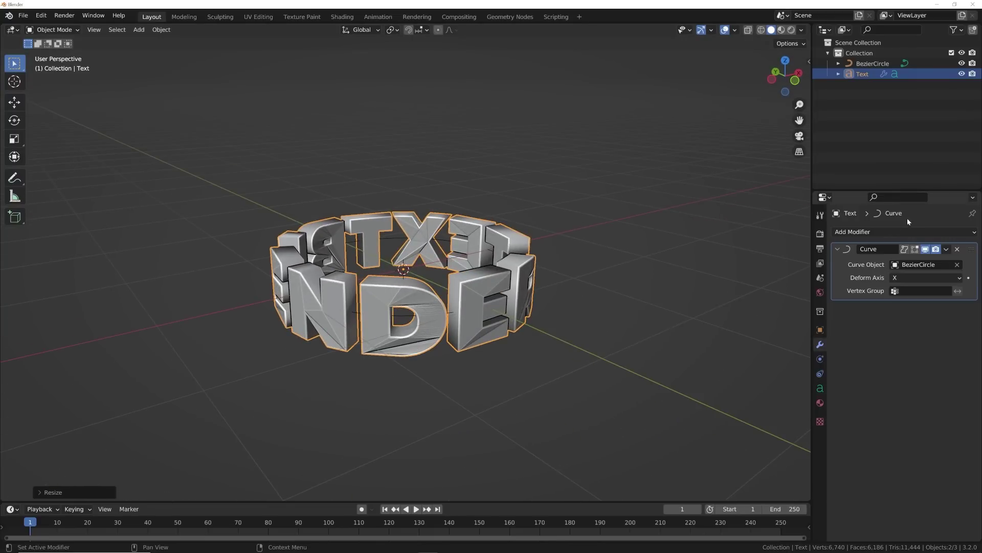
left_click(887, 233)
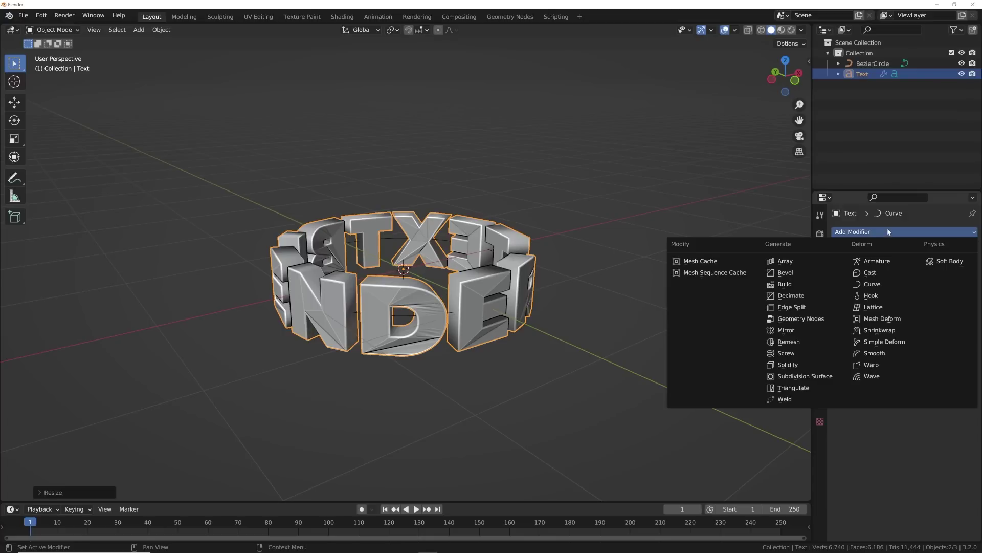
left_click(872, 284)
left_click(889, 233)
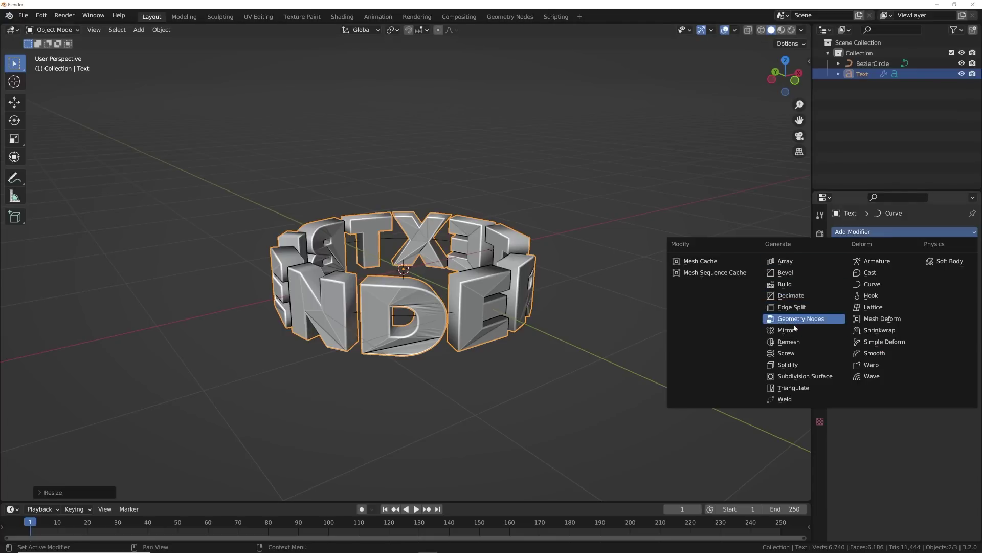
left_click(791, 342)
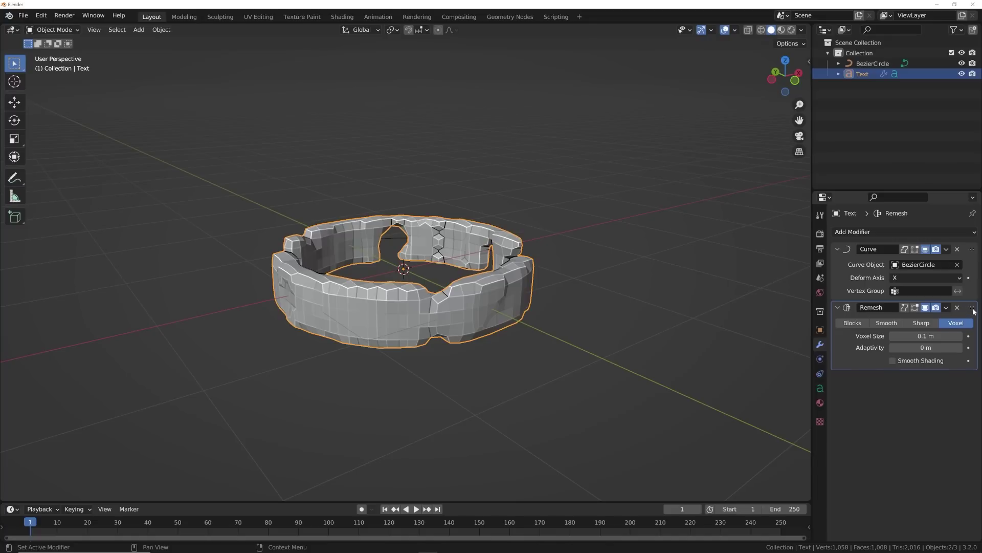
left_click_drag(907, 250, 907, 320)
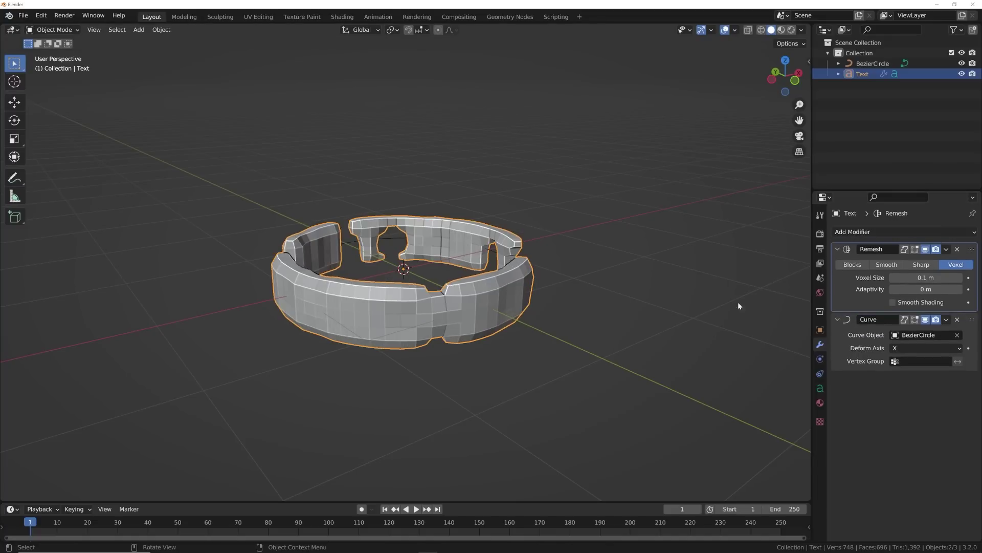
- Set the Remesh modifier to Sharp mode with octree depth 10, Remove Disconnected off and Smooth Shading on
left_click(920, 265)
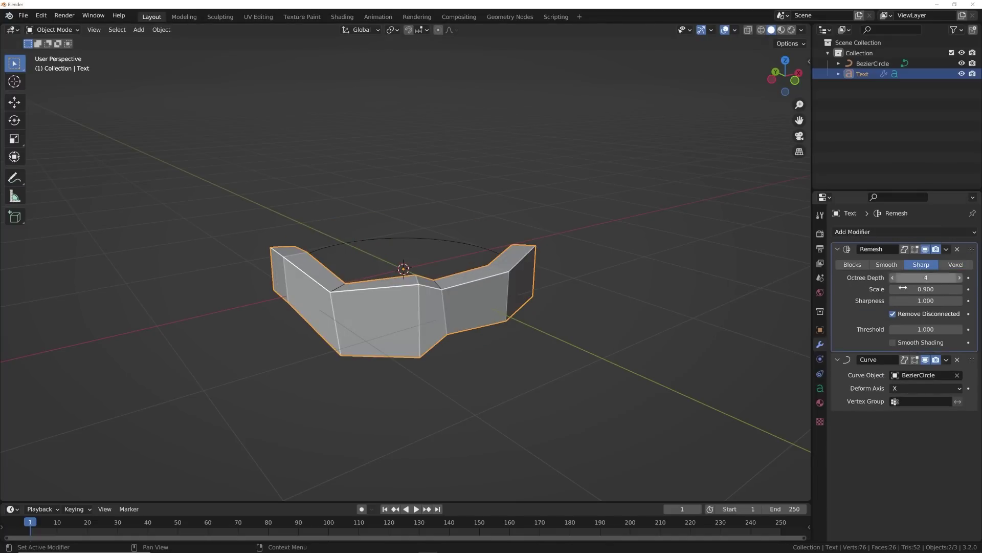
left_click(893, 314)
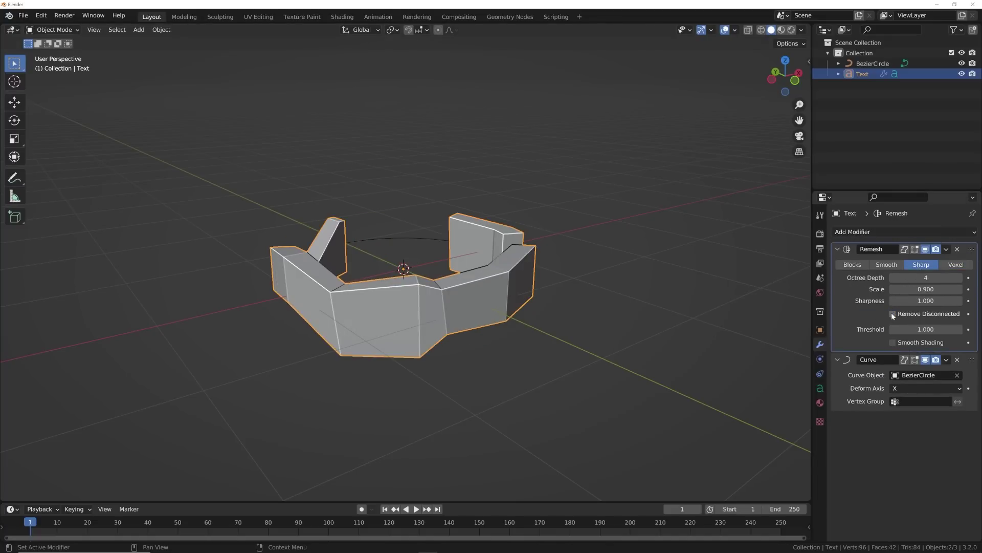
left_click(944, 278)
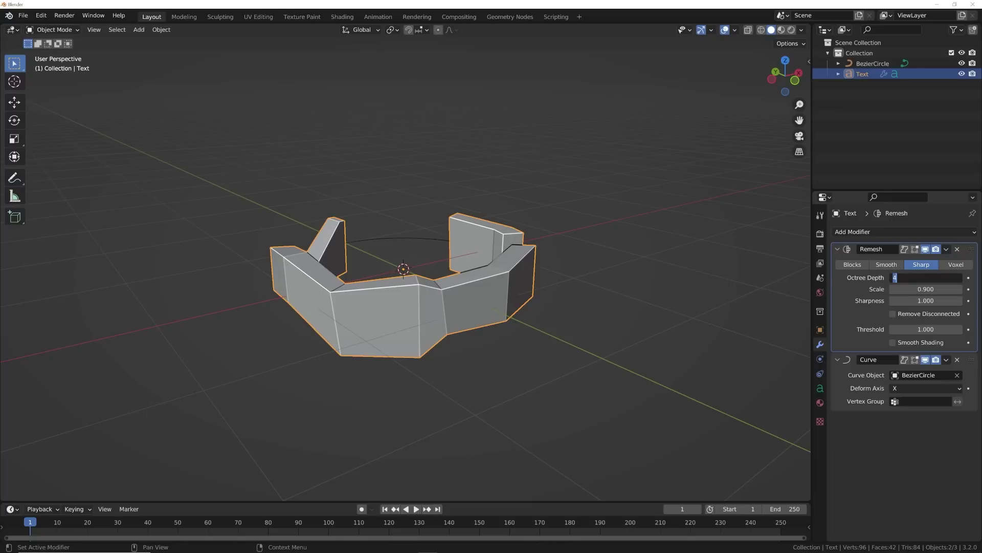
type("10")
key("Return")
middle_click_drag(760, 300, 596, 300)
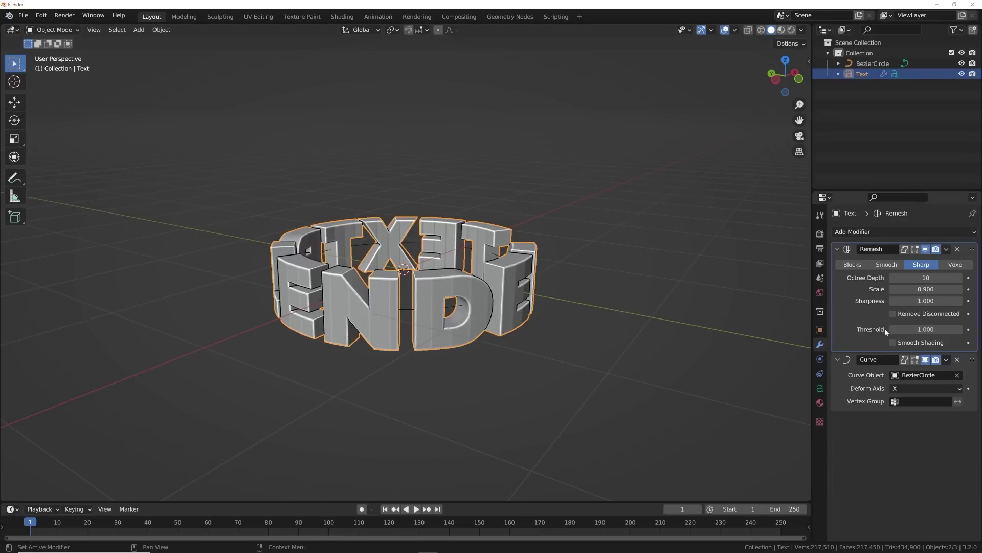
left_click(893, 343)
left_click(487, 382)
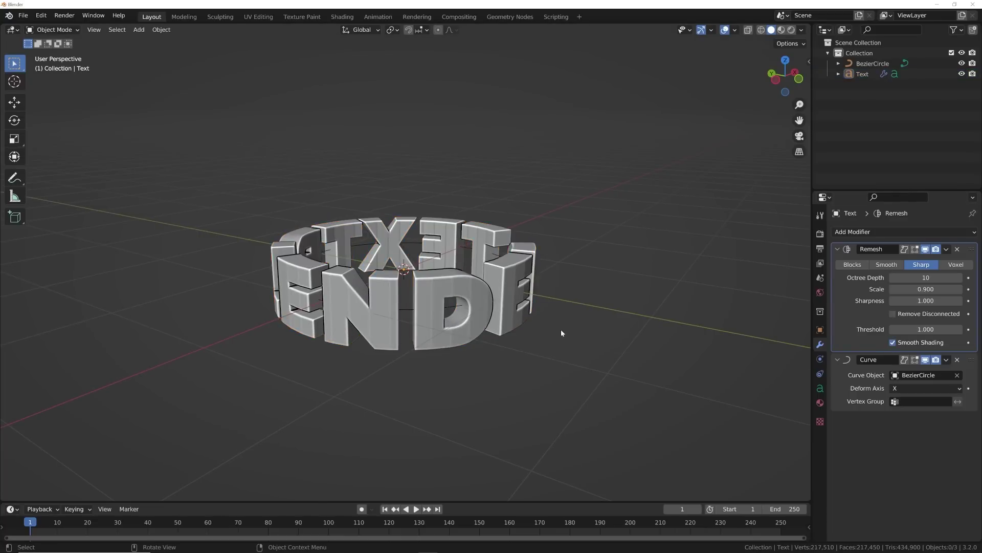
- Examine the ring of letters from several sides, comparing faces and bevels with the Remesh modifier shown and hidden in the viewport
mouse_move(561, 329)
middle_mouse_down()
mouse_move(659, 315)
mouse_move(348, 320)
mouse_move(489, 325)
middle_mouse_up()
scroll(473, 323, "up", 5)
scroll(486, 322, "down", 2)
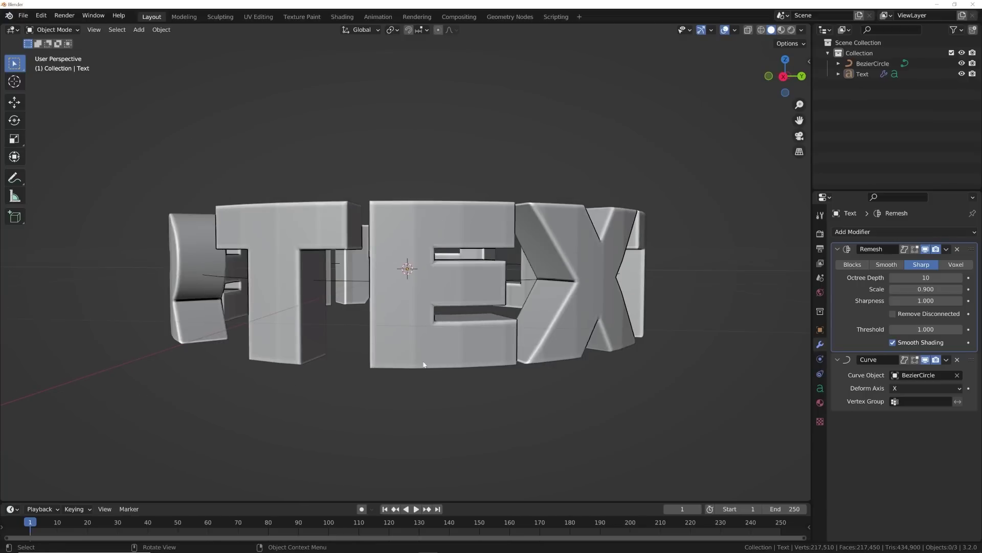
middle_click_drag(297, 345, 382, 356)
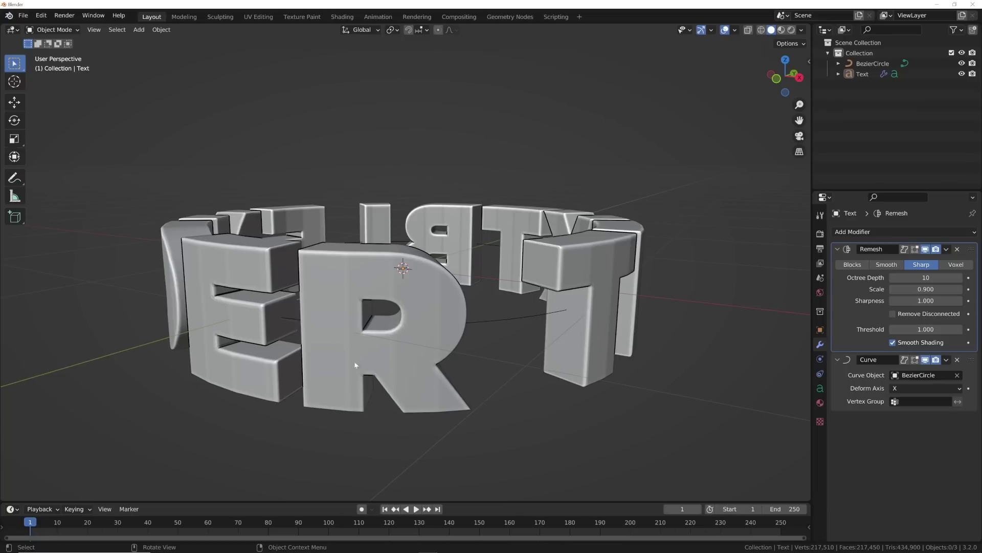
middle_click_drag(356, 262, 376, 344)
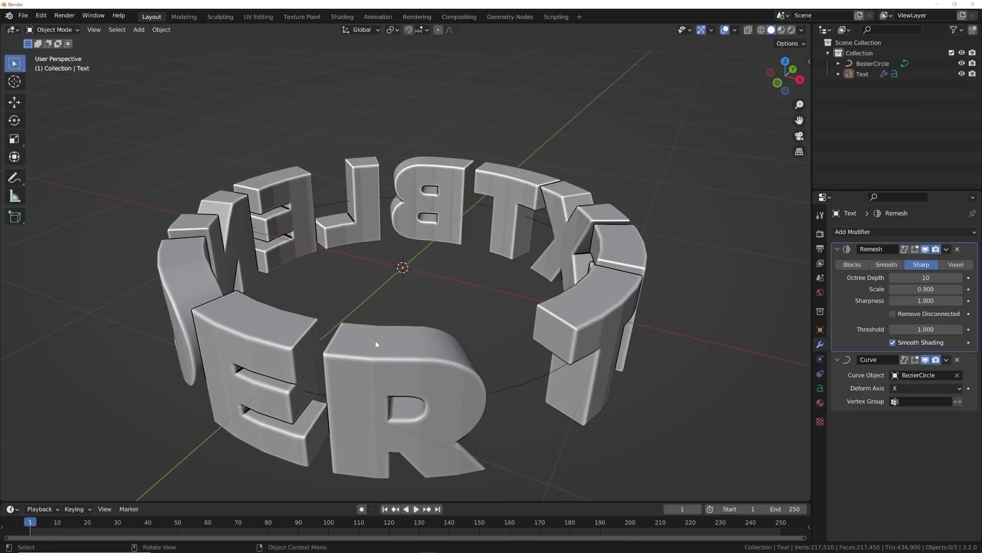
left_click(925, 249)
middle_click_drag(532, 385, 579, 346)
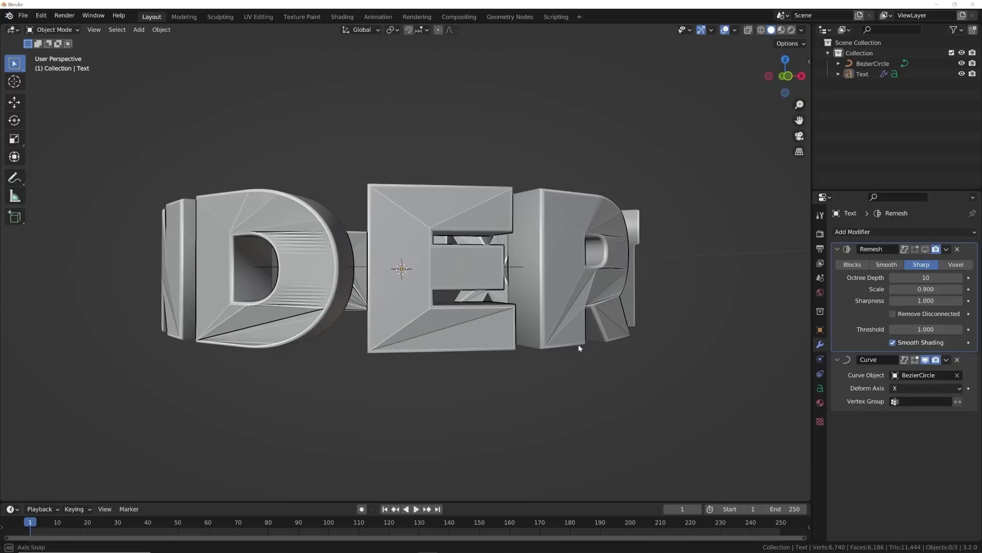
left_click(929, 251)
middle_click_drag(513, 350, 491, 356)
left_click(926, 251)
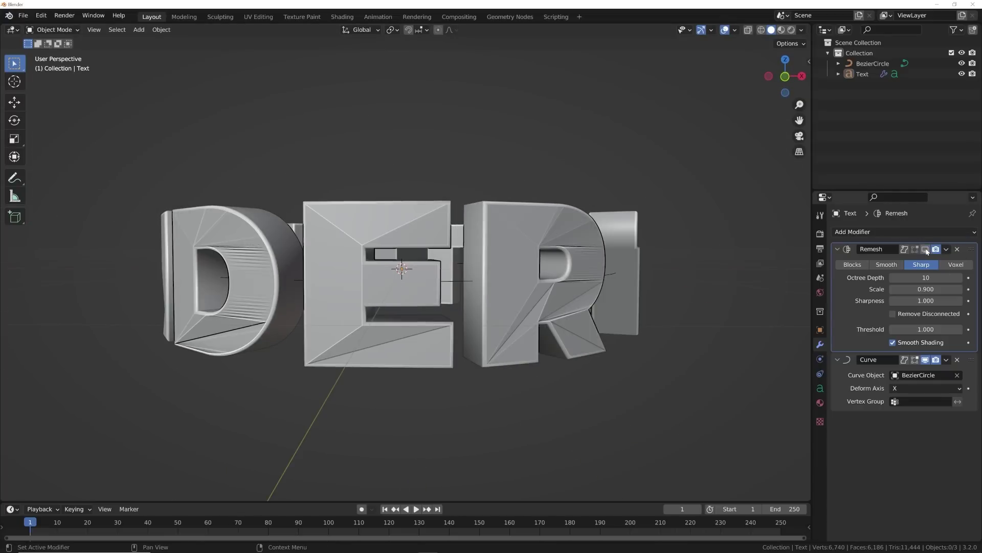
left_click(925, 249)
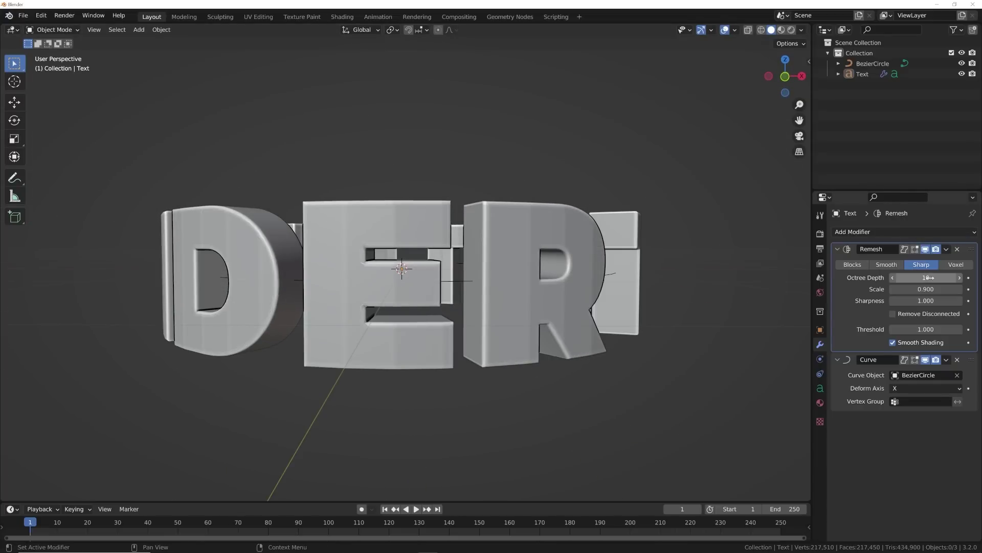
middle_click_drag(435, 333, 353, 350)
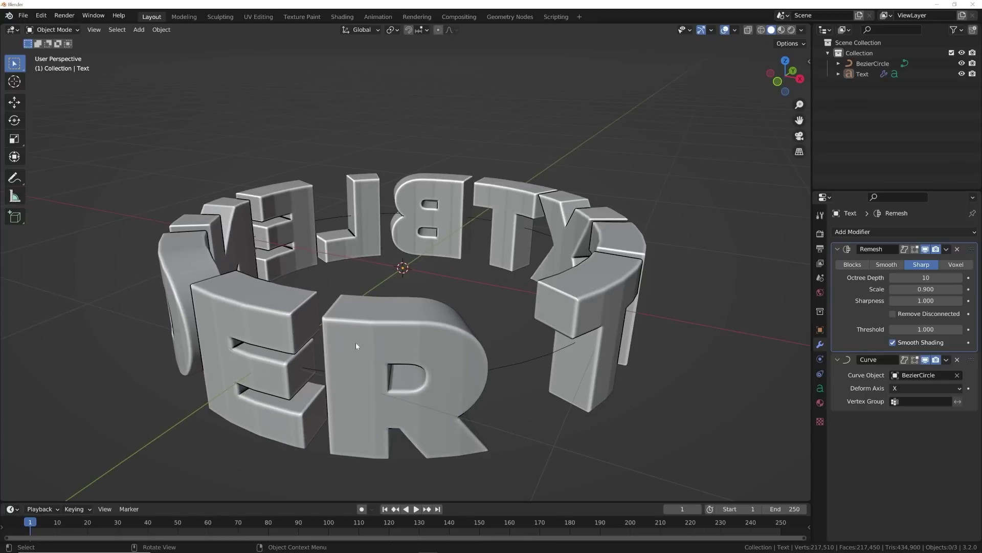
middle_click_drag(434, 280, 459, 287)
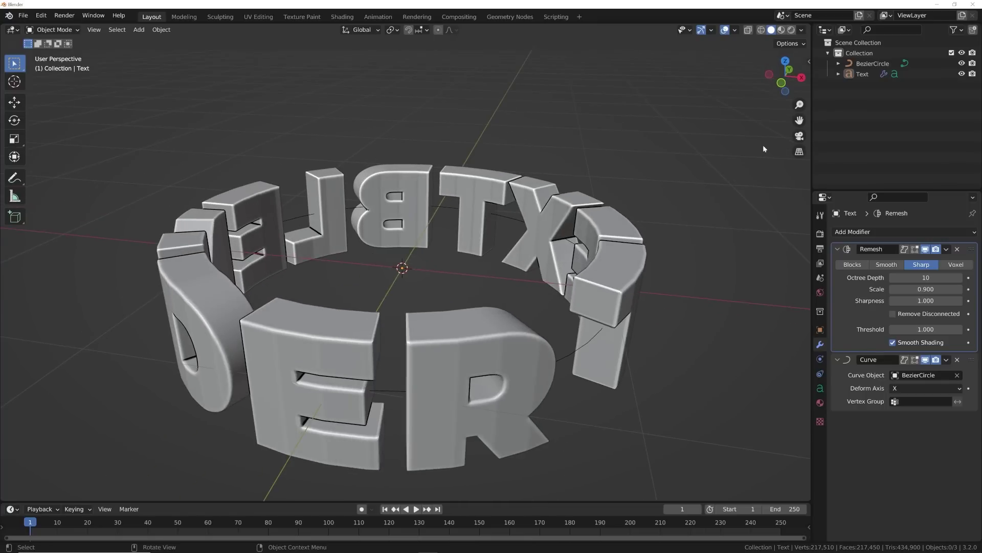
- Display the ring in wireframe and try a Remesh octree depth of 5
left_click(760, 31)
middle_click_drag(711, 220, 687, 280)
left_click(926, 277)
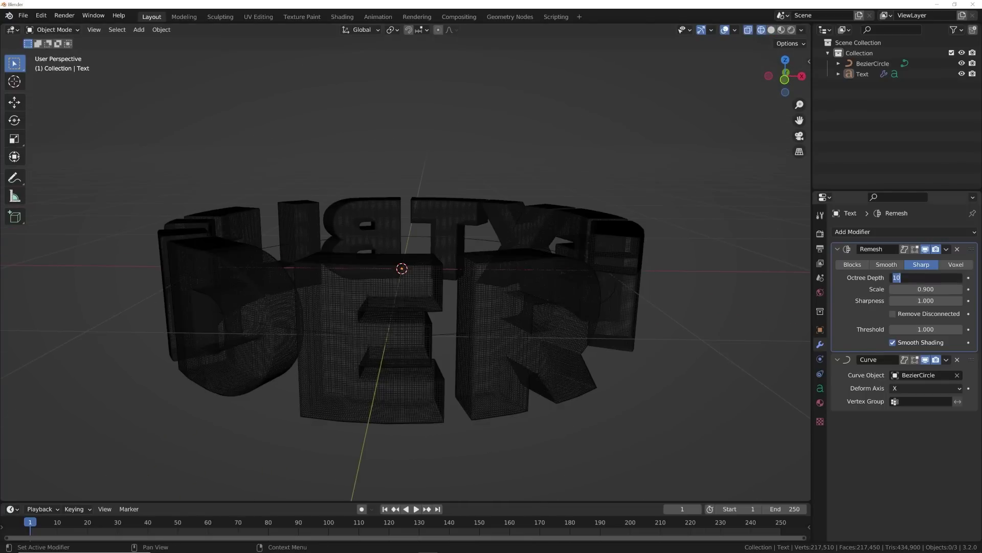
type("5")
key("Return")
middle_click_drag(578, 353, 721, 330)
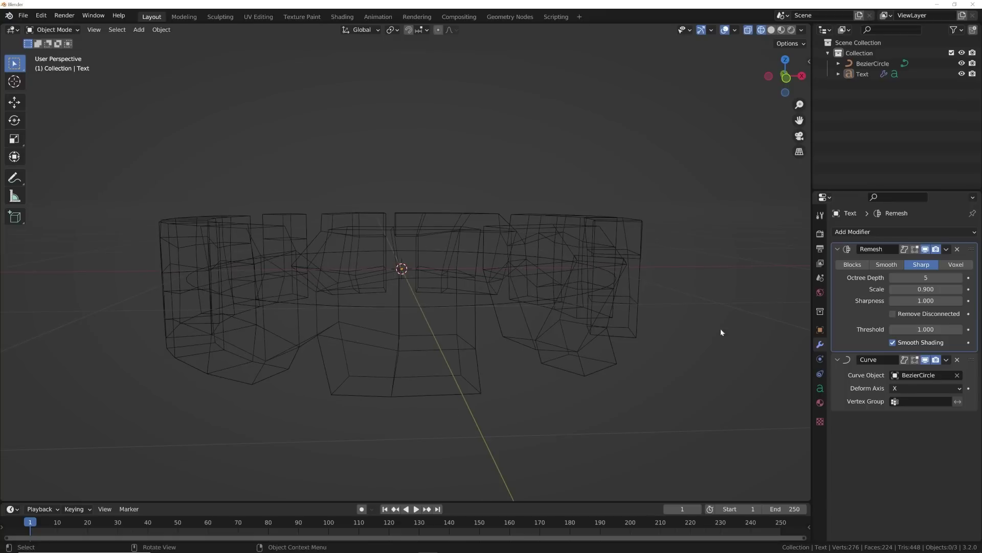
- Raise the Remesh octree depth in steps to compare mesh density, ending at 10
left_click(951, 277)
left_click(824, 310)
left_click(960, 278)
left_click(960, 278)
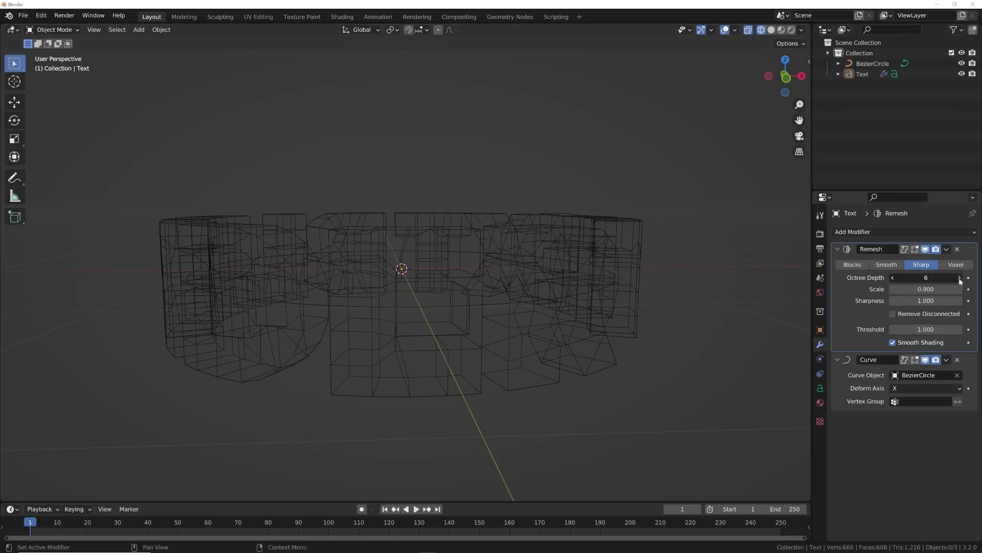
left_click(927, 277)
key("Return")
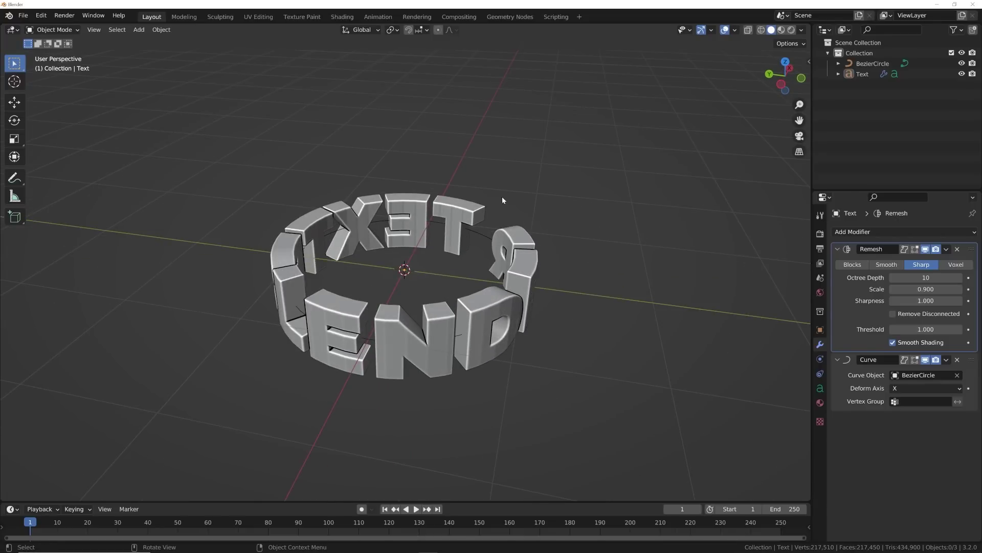
- Select the ring of text and set its Remesh octree depth to 6
middle_click_drag(501, 195, 504, 223)
key("shift+a")
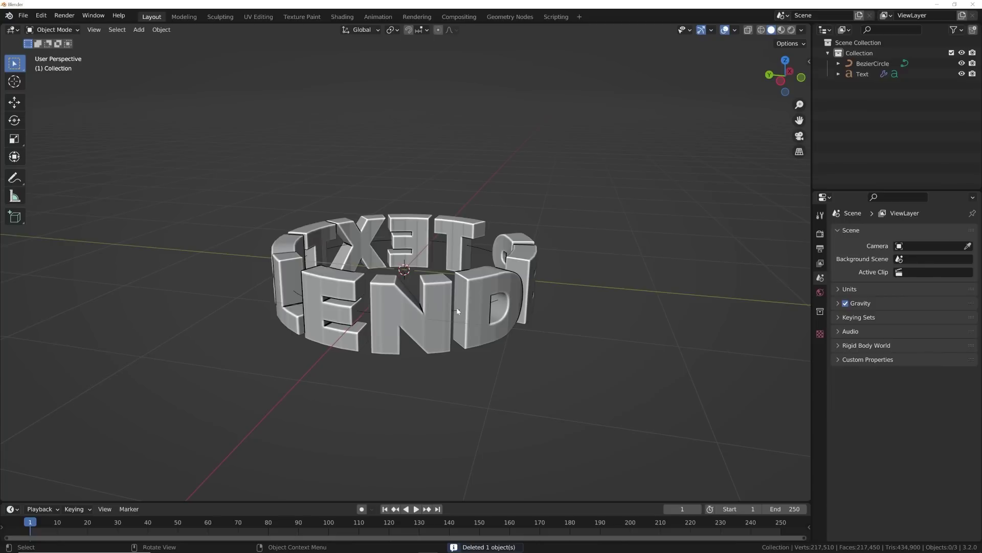
left_click(458, 311)
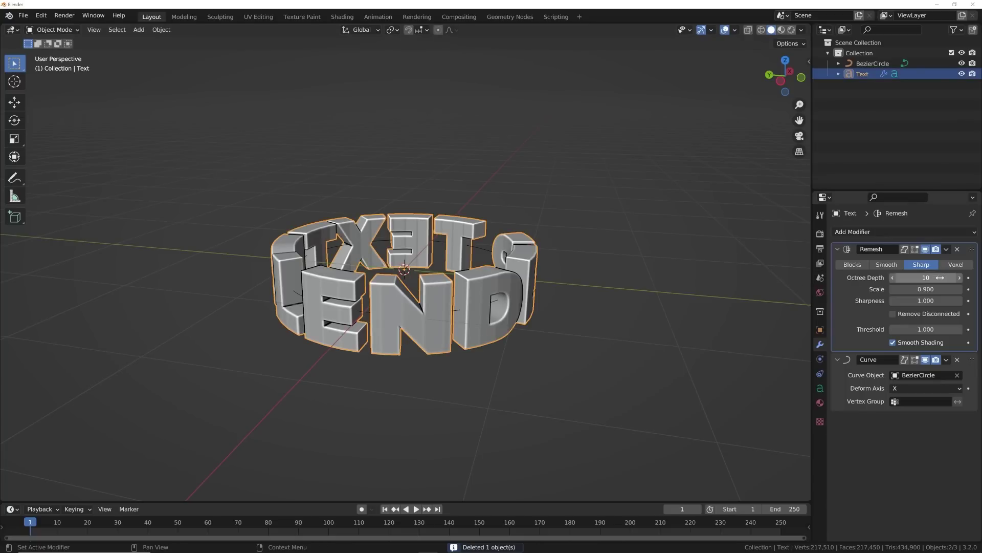
type("6")
key("Return")
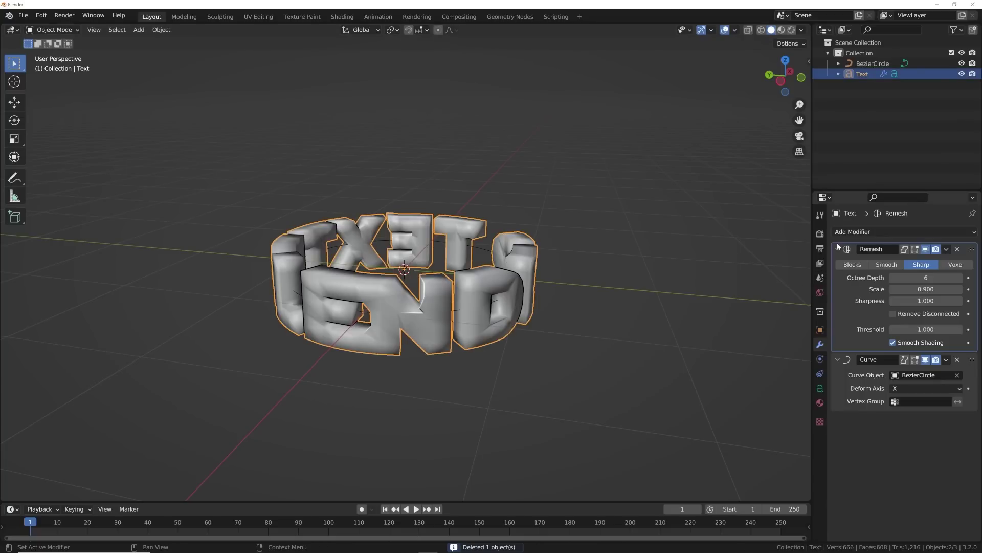
middle_click_drag(412, 295, 452, 132)
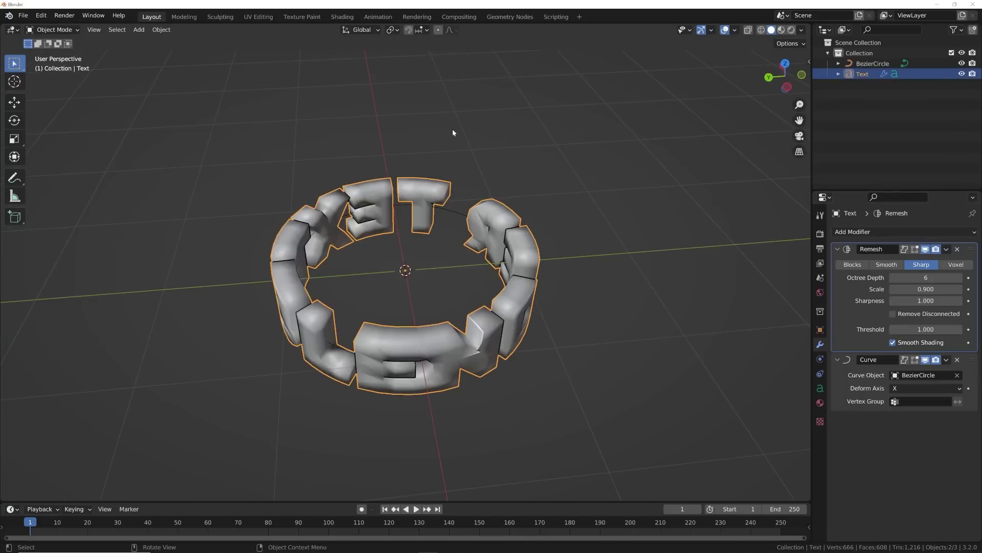
- Add a torus mesh at the centre of the text ring
middle_click_drag(401, 280, 428, 265)
key("shift+a")
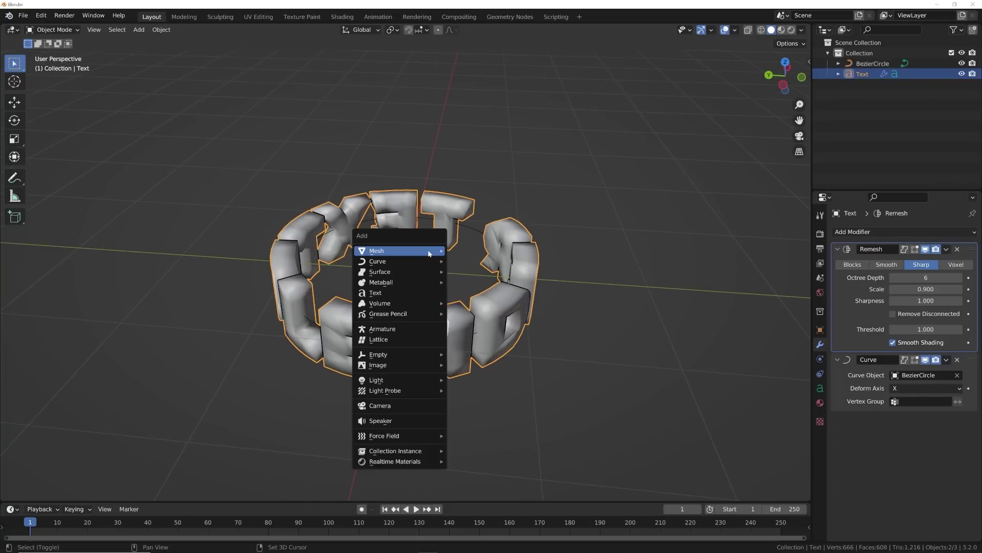
mouse_move(429, 252)
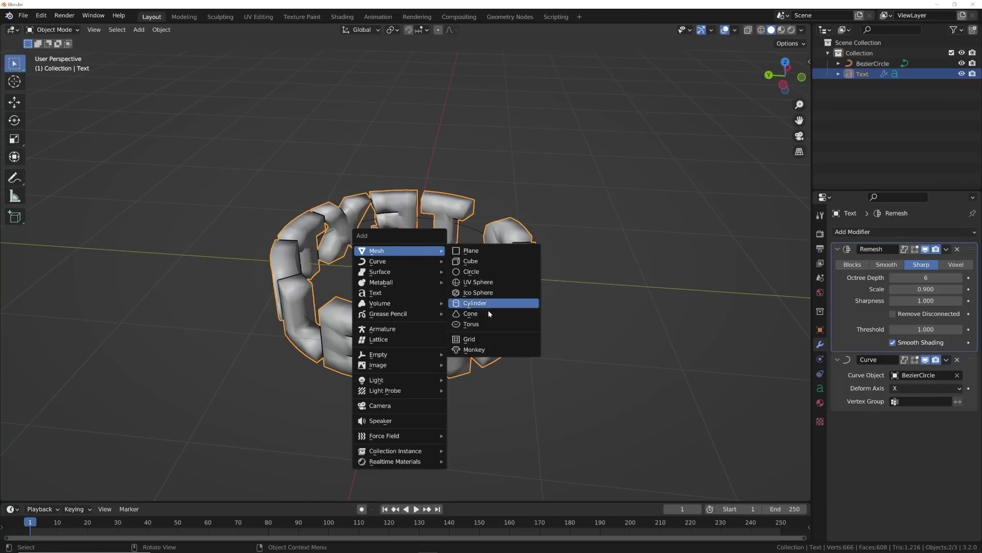
left_click(470, 324)
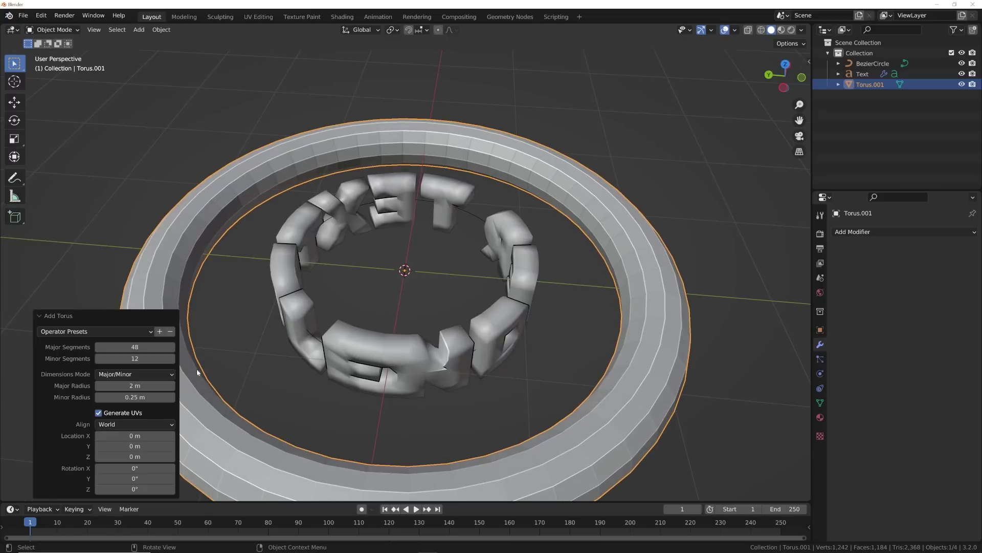
middle_click_drag(402, 256, 293, 315)
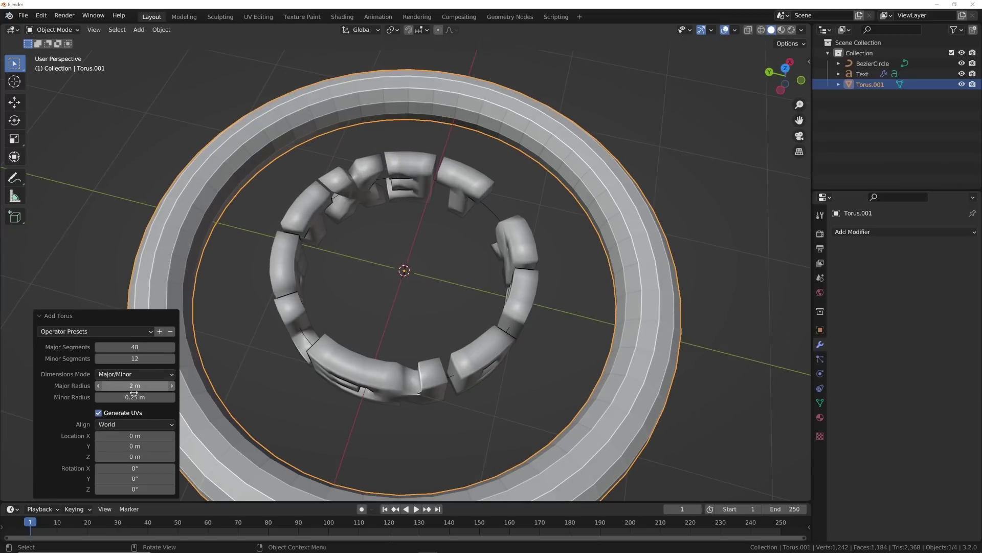
- Set the torus's major radius to 0.99 m so it runs through the ring of letters
left_click(62, 316)
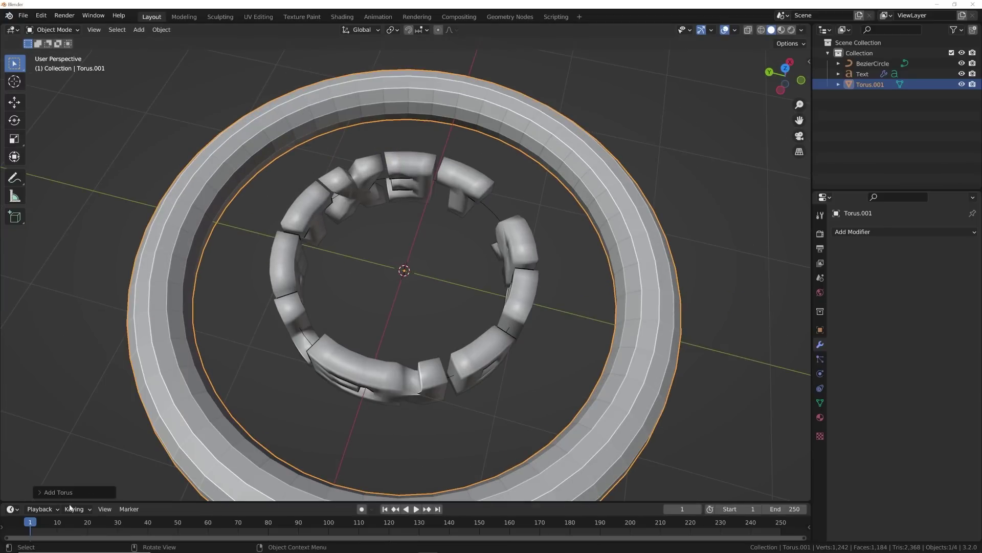
left_click(64, 492)
left_click_drag(136, 386, 97, 385)
left_click_drag(160, 389, 202, 389)
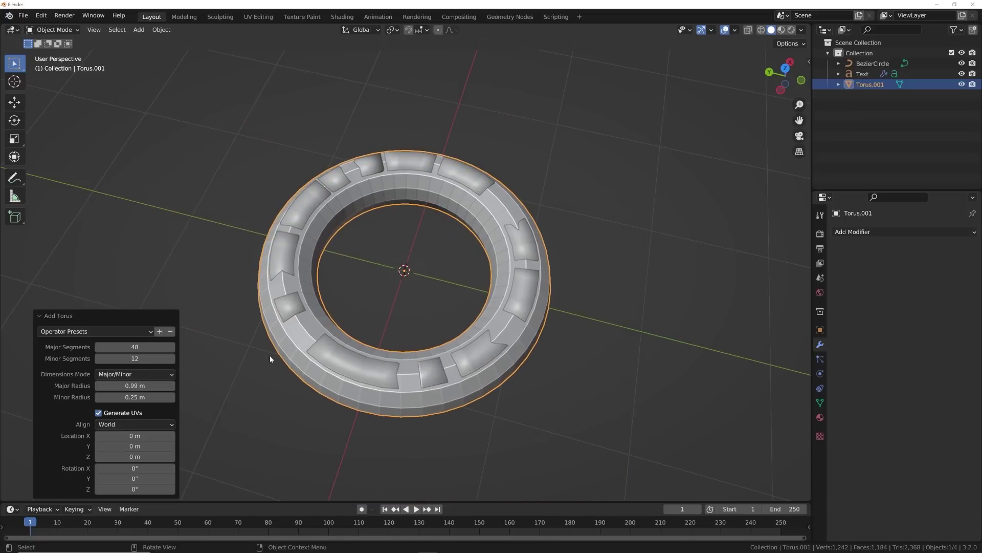
middle_click_drag(270, 355, 483, 315)
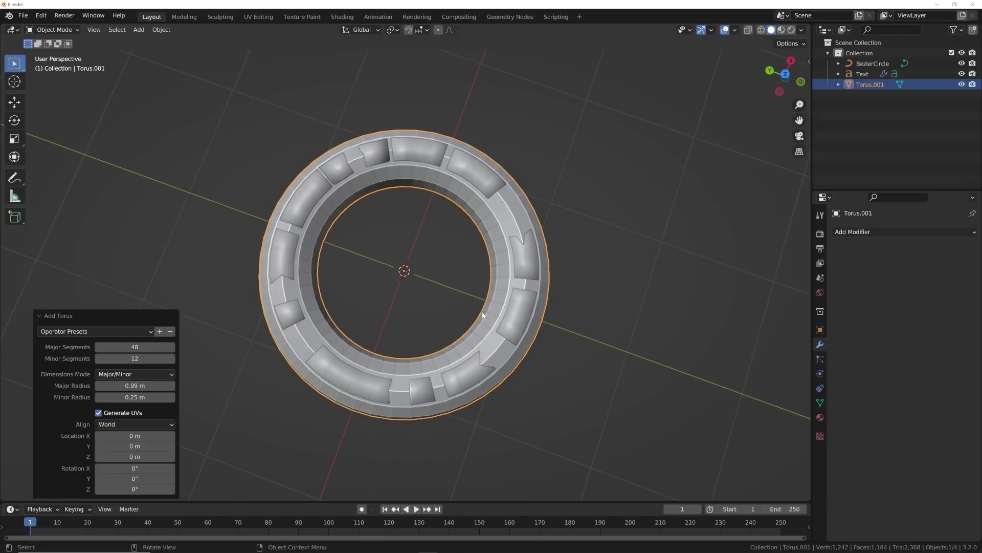
- Check the torus against the letters in wireframe, return to solid shading and set its major radius to 1 m
left_click(761, 30)
mouse_move(480, 290)
middle_mouse_down()
mouse_move(799, 23)
mouse_move(594, 173)
mouse_move(575, 305)
mouse_move(596, 246)
middle_mouse_up()
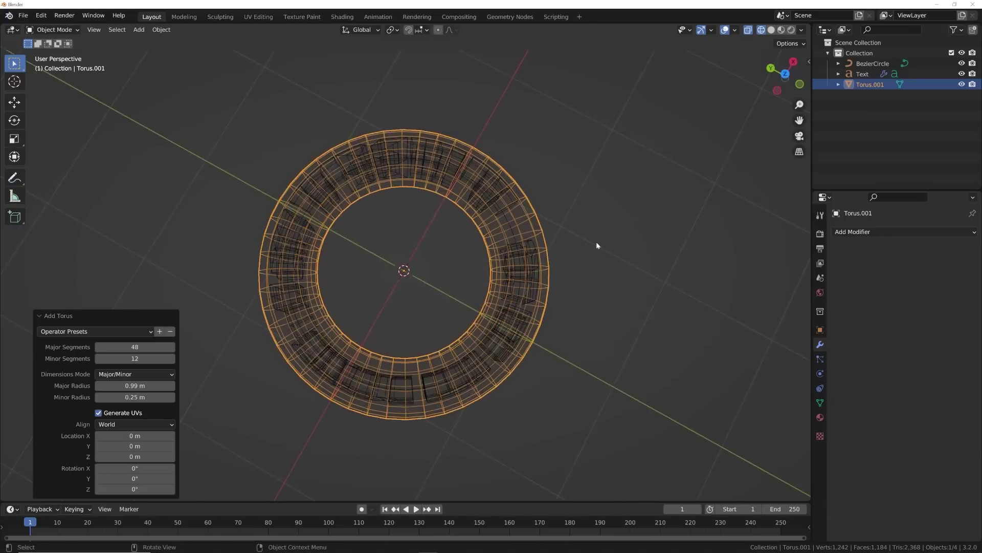
left_click(771, 31)
left_click_drag(143, 386, 147, 386)
middle_click_drag(446, 358, 456, 269)
middle_click_drag(299, 345, 393, 341)
- Increase the torus's minor radius to about 0.28 m so the tube fully encloses the ring of letters
left_click_drag(135, 397, 140, 397)
middle_click_drag(546, 304, 516, 313)
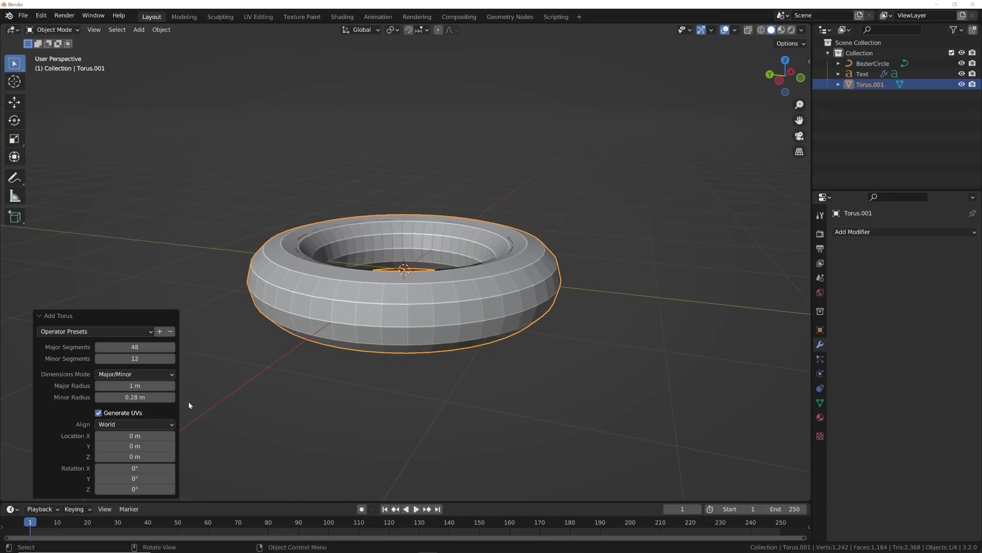
left_click_drag(143, 397, 148, 397)
middle_click_drag(481, 310, 488, 275)
left_click(578, 273)
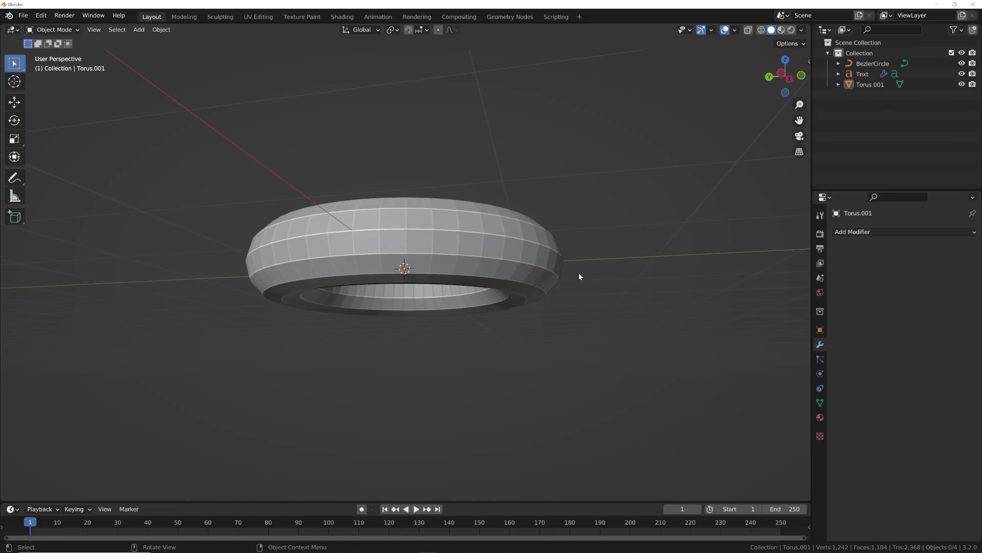
- Select the torus and subdivide its whole mesh in Edit Mode
middle_click_drag(579, 273, 574, 296)
left_click(481, 296)
key("Tab")
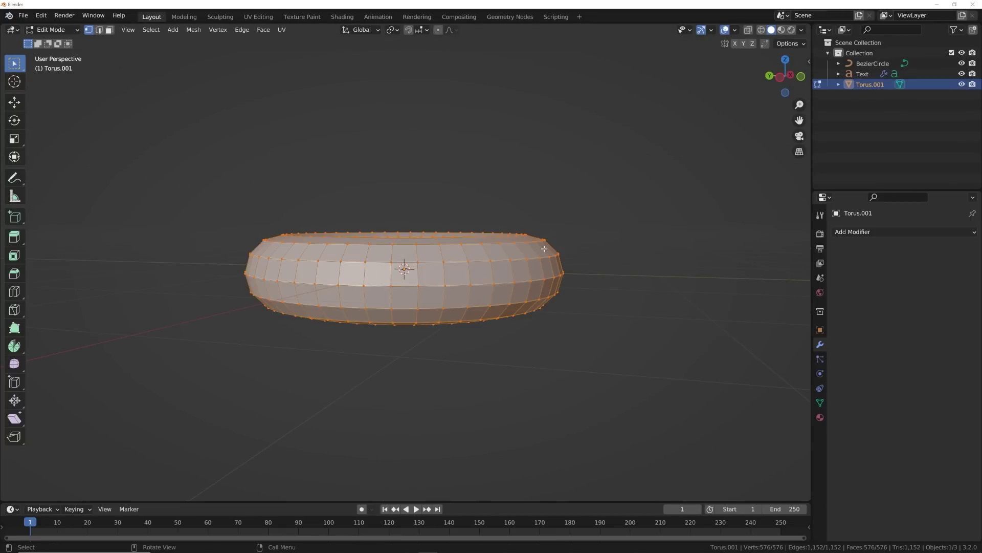
key("Tab")
middle_click_drag(600, 227, 592, 260)
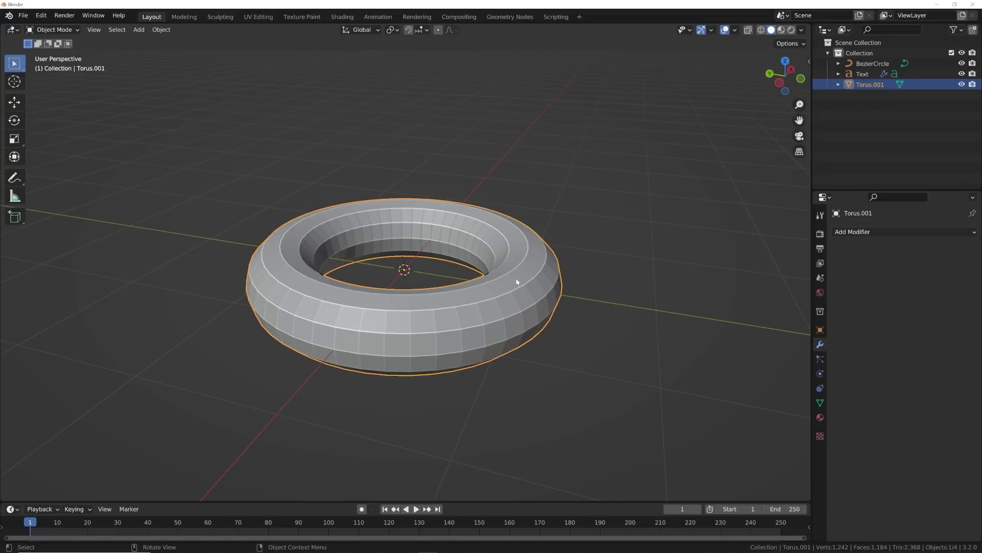
key("Tab")
right_click(534, 210)
left_click(536, 211)
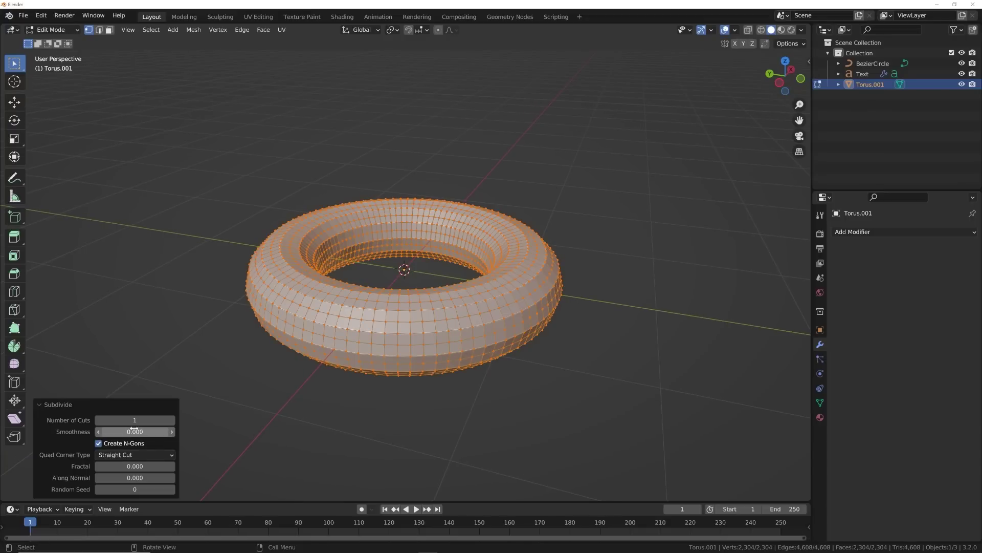
- Set the torus subdivision to smoothness 1.000 with 4 cuts and return to Object Mode
left_click_drag(134, 429, 177, 429)
left_click(172, 422)
left_click(172, 423)
left_click(172, 423)
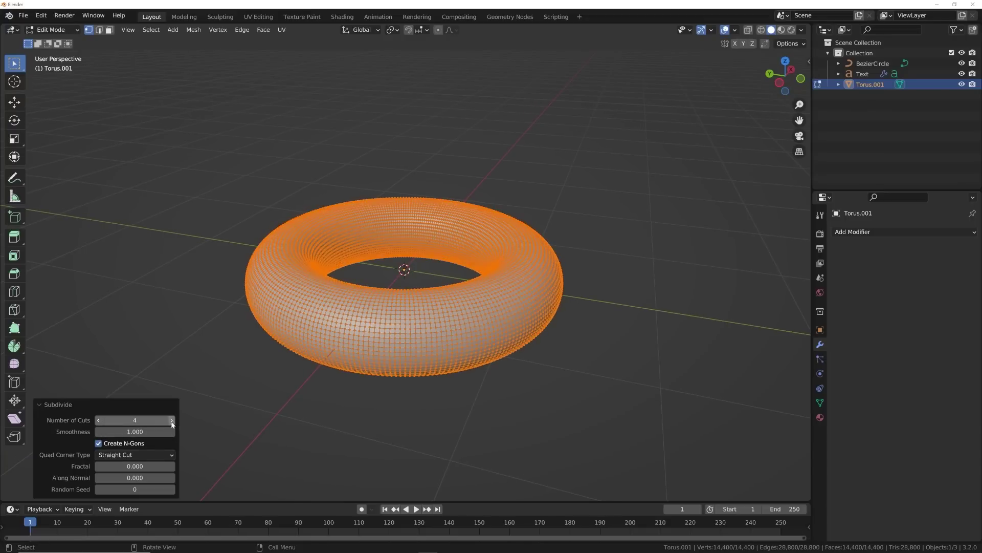
key("Tab")
middle_click_drag(583, 190, 527, 291)
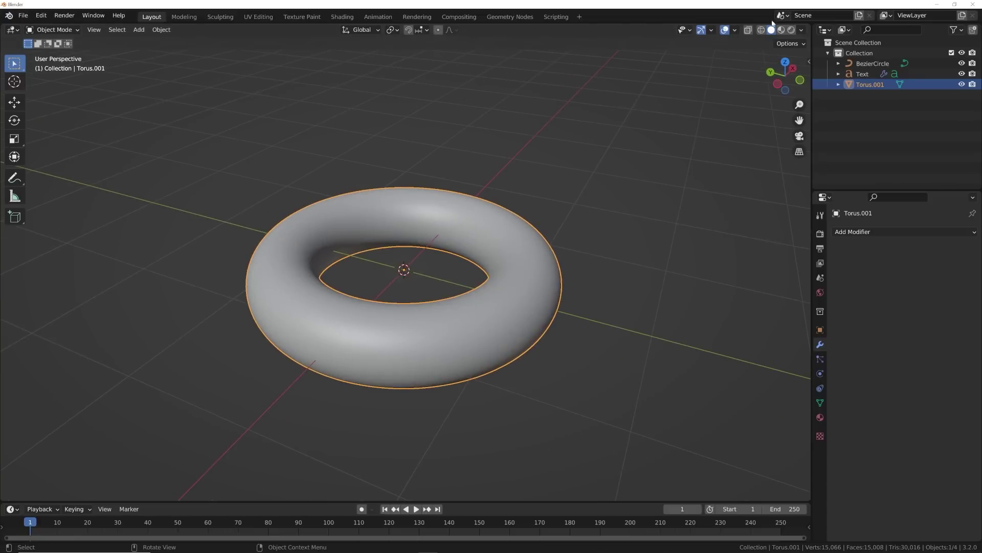
- Select the Text object and set its Remesh octree depth to 10
left_click(863, 73)
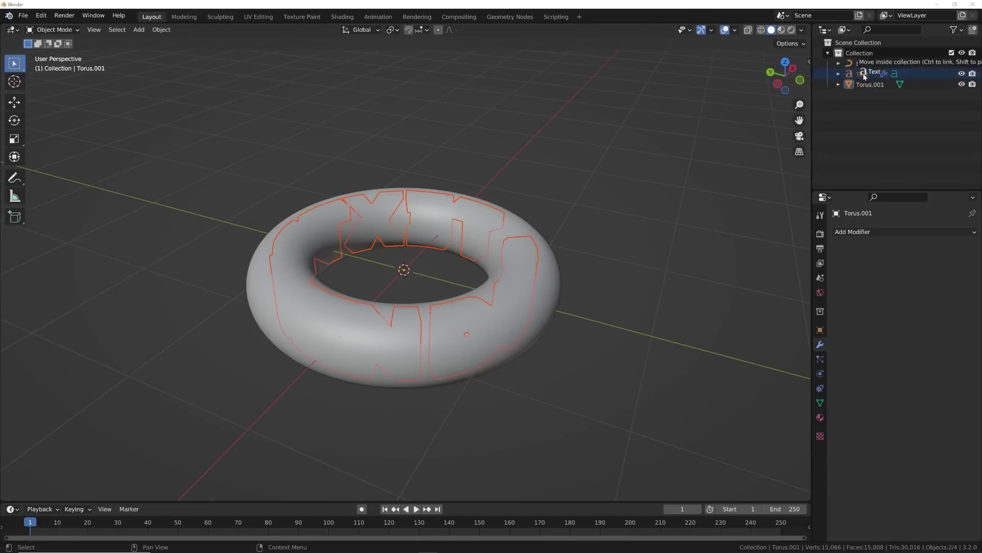
left_click(926, 277)
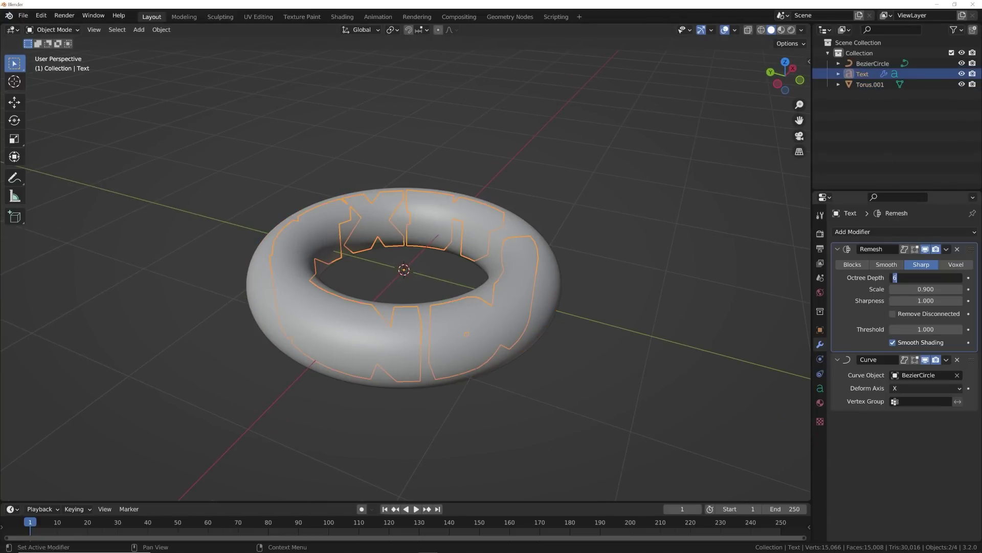
type("10")
key("Return")
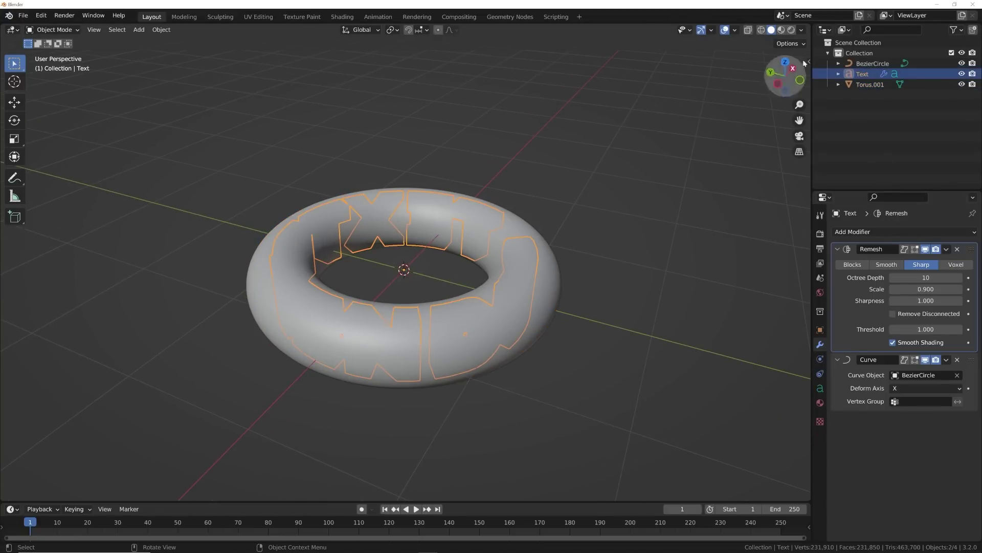
- Inspect how the letters fit inside the torus in wireframe from the top and side, restore solid shading and deselect everything
key("shift+z")
left_click(556, 210)
middle_click_drag(443, 306, 537, 202)
left_click(477, 263)
left_click(500, 257)
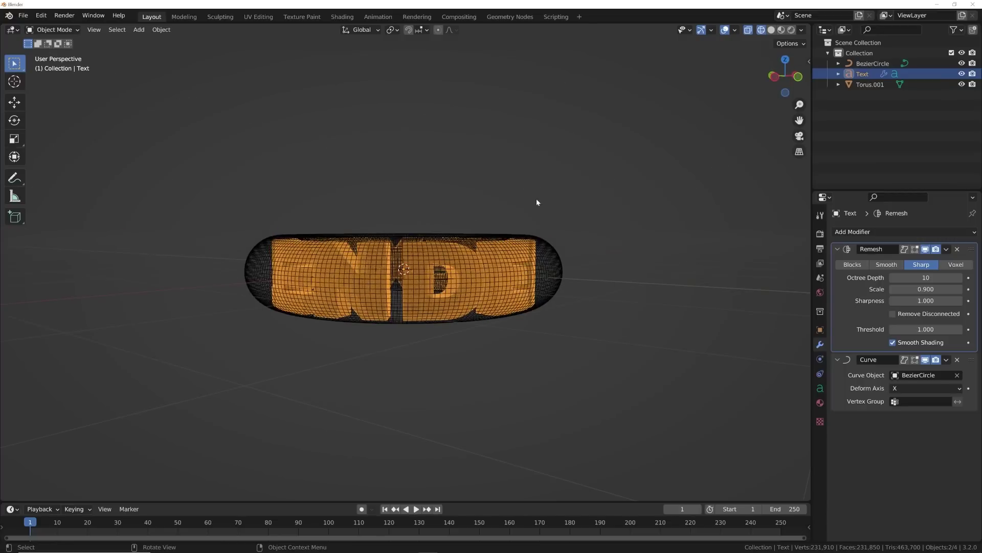
left_click(771, 30)
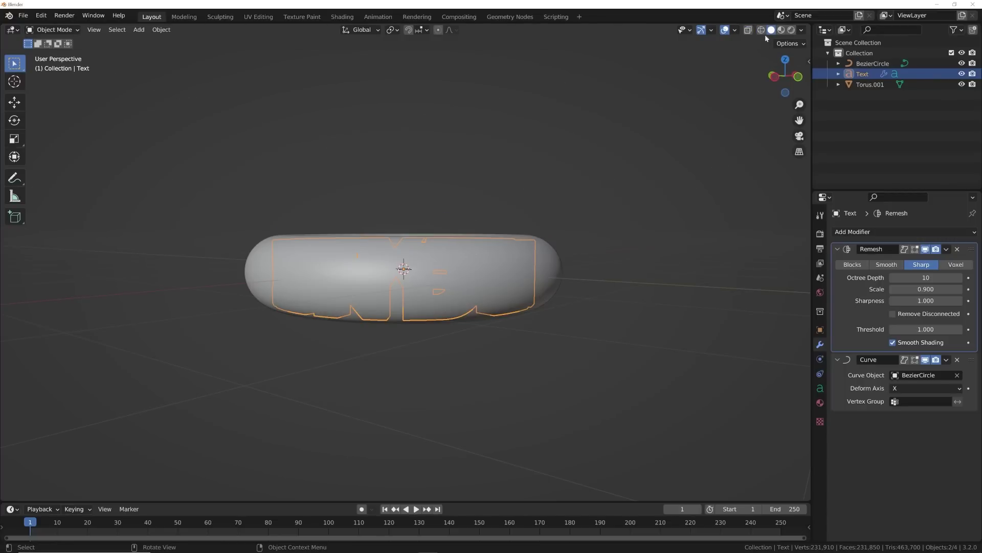
left_click(552, 211)
- Save the project to the Desktop as TUTUT
left_click(23, 15)
left_click(45, 96)
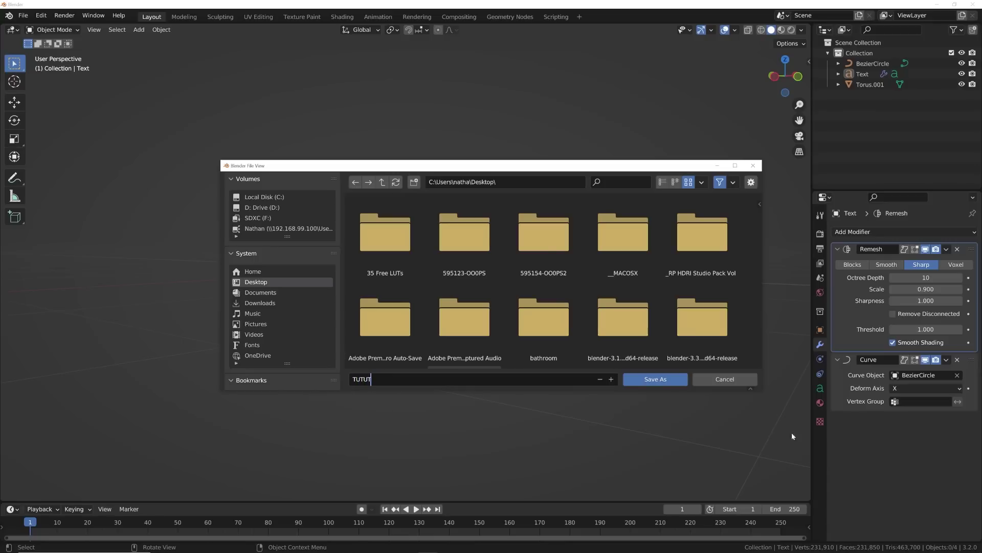
type("TUTUT")
left_click(655, 379)
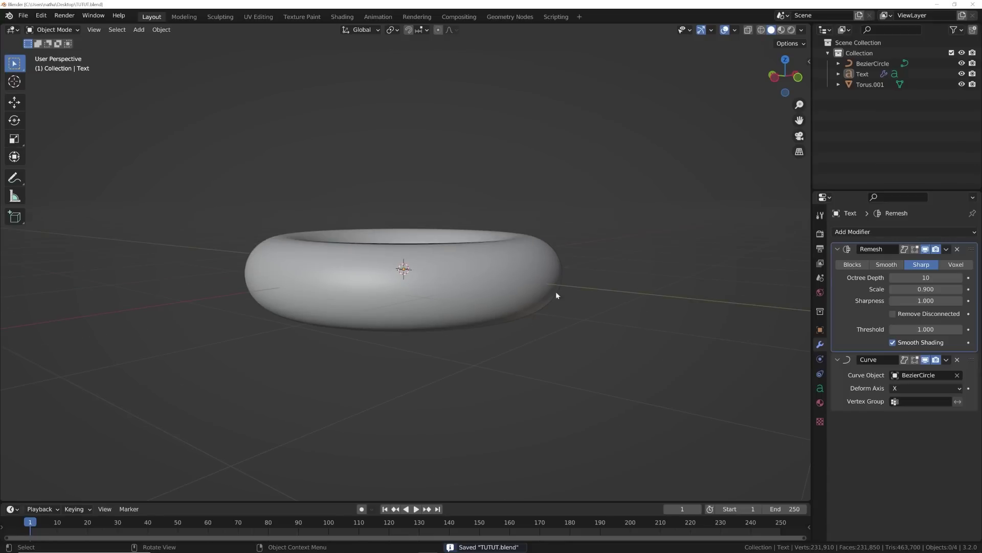
- Set all Cycles light-path max bounces, from Total through Transparent, to 5
middle_click_drag(571, 278, 563, 294)
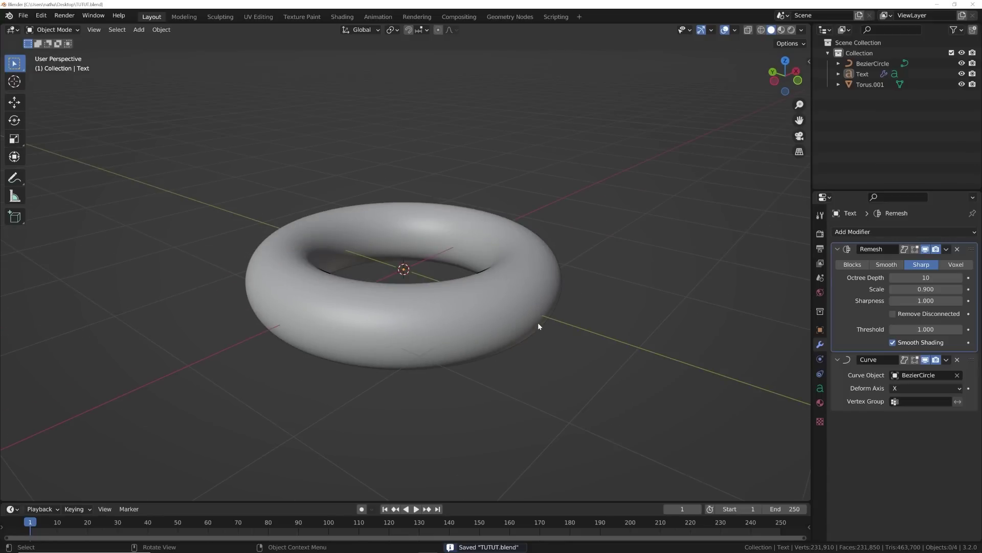
left_click(821, 234)
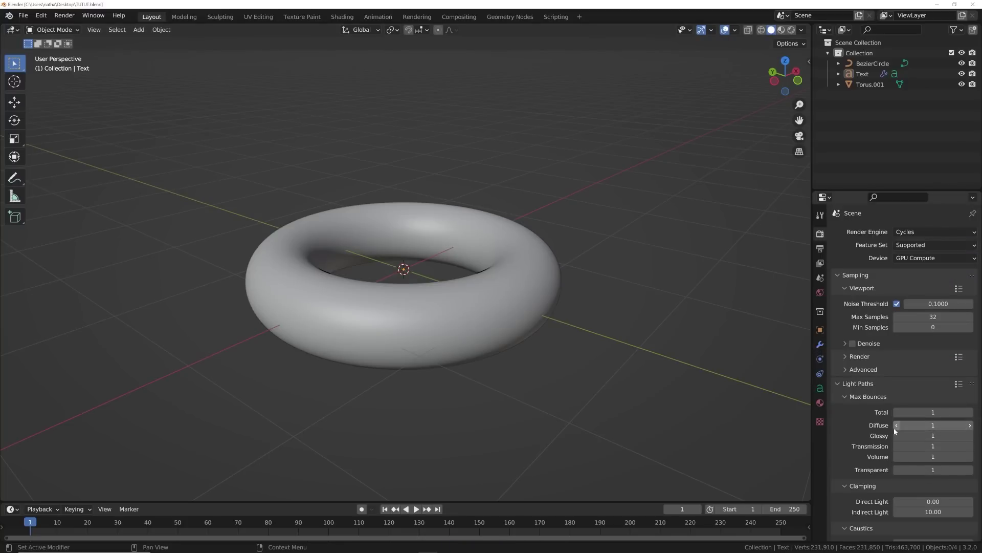
left_click_drag(936, 413, 937, 470)
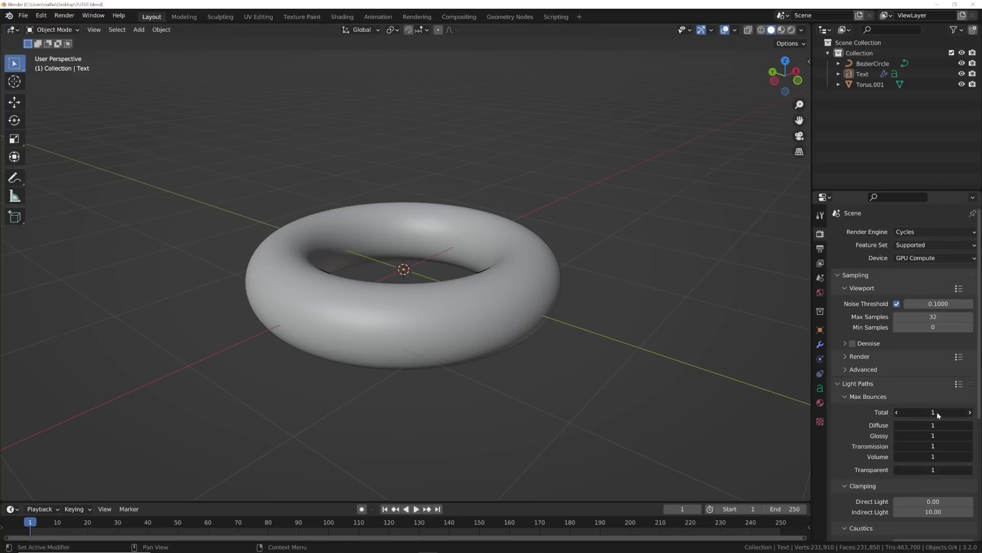
type("2")
key("Return")
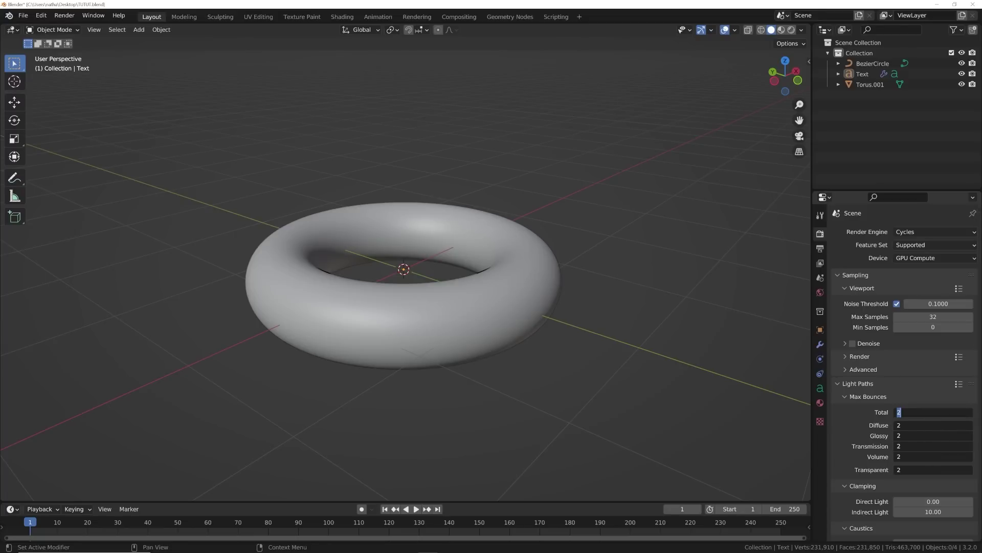
type("5")
key("Return")
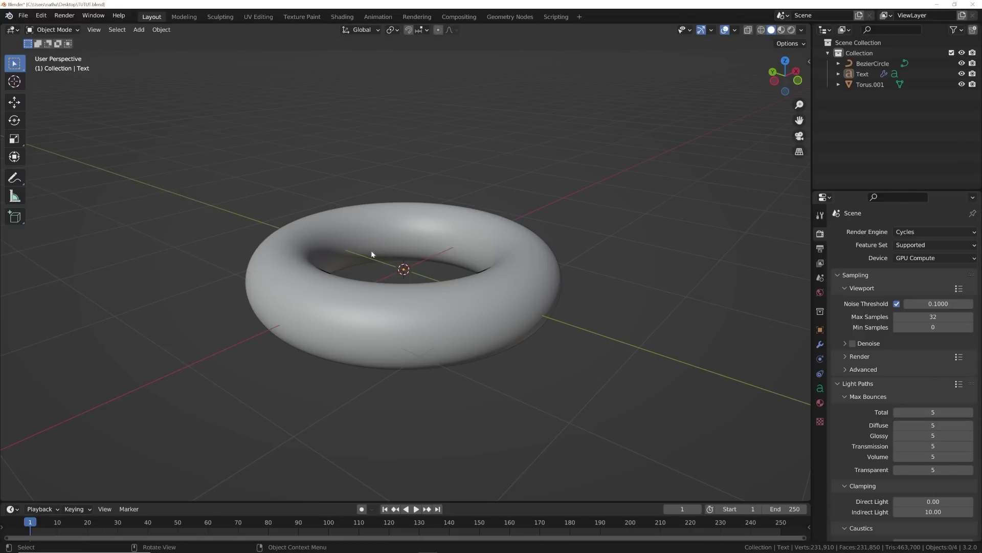
- Set the final render's maximum samples to 500
middle_click_drag(372, 254, 376, 250)
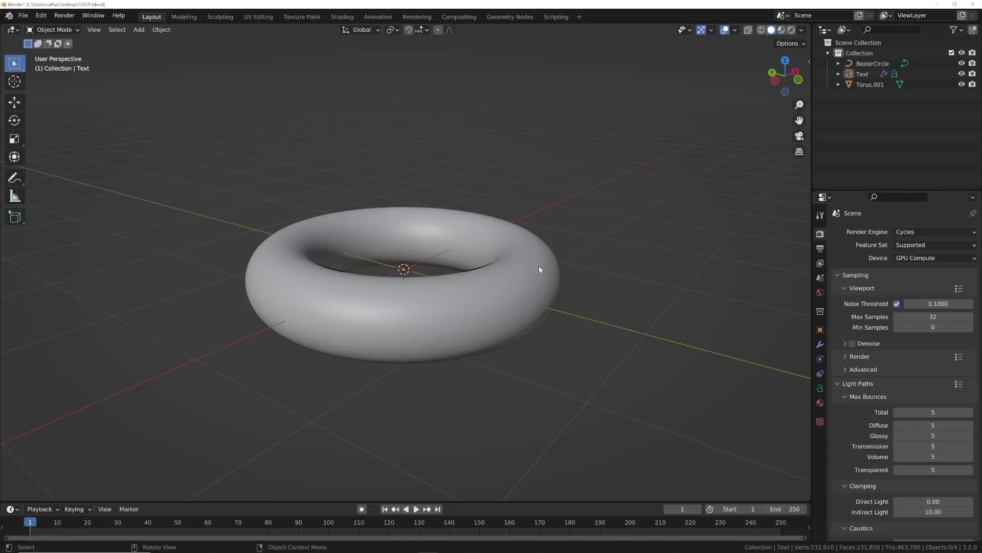
left_click(861, 356)
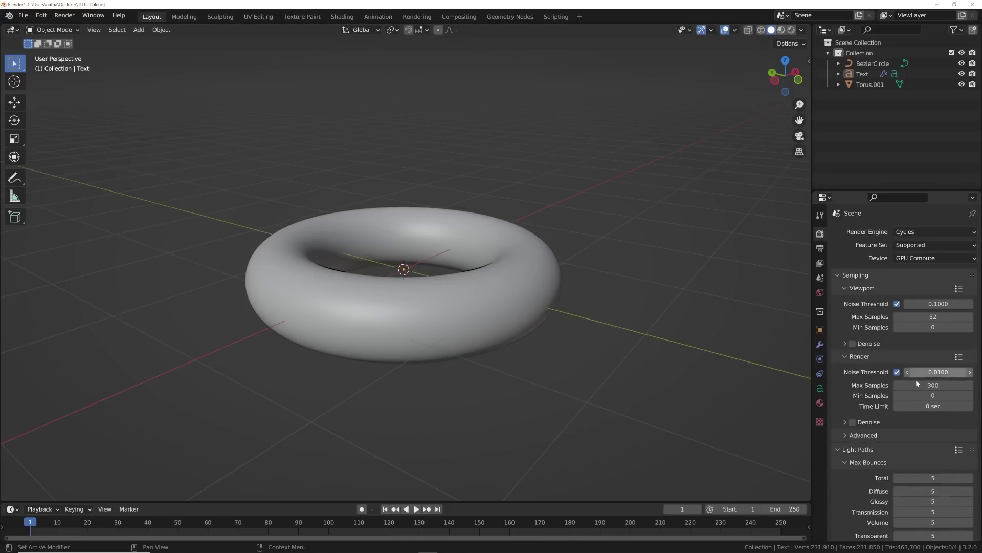
left_click(938, 388)
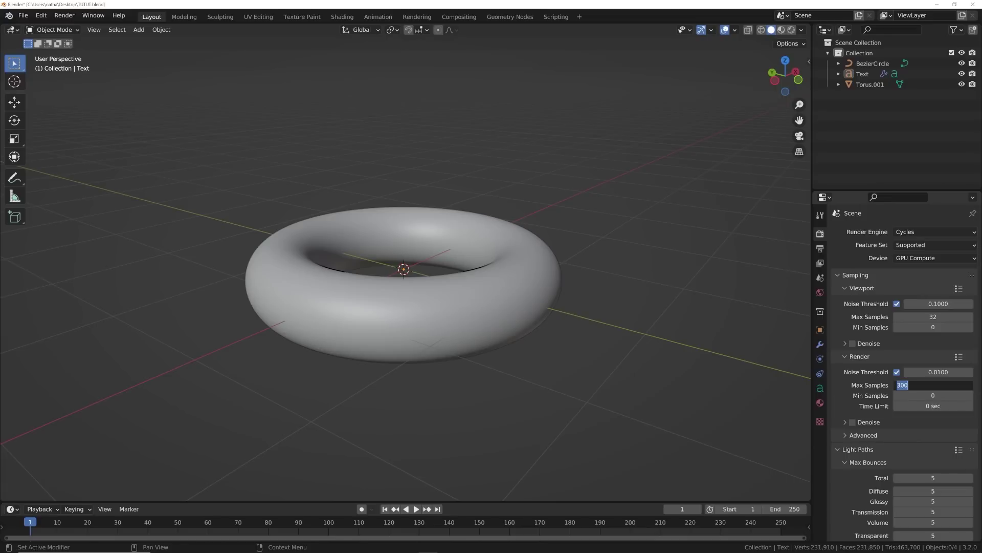
type("500")
key("Return")
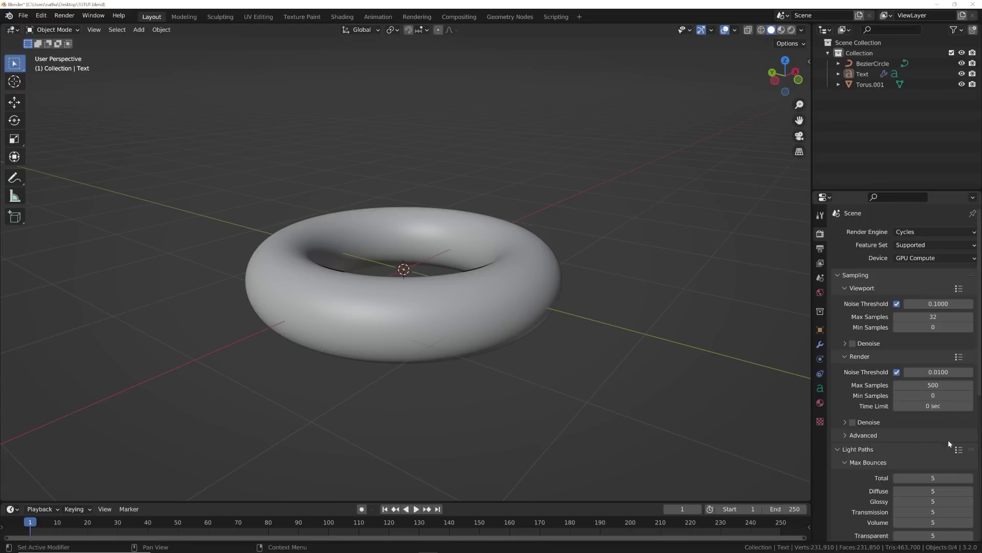
- Switch the viewport to rendered shading and light it with the preview HDRI by disabling Scene World and Scene Lights
middle_click_drag(335, 312, 396, 302)
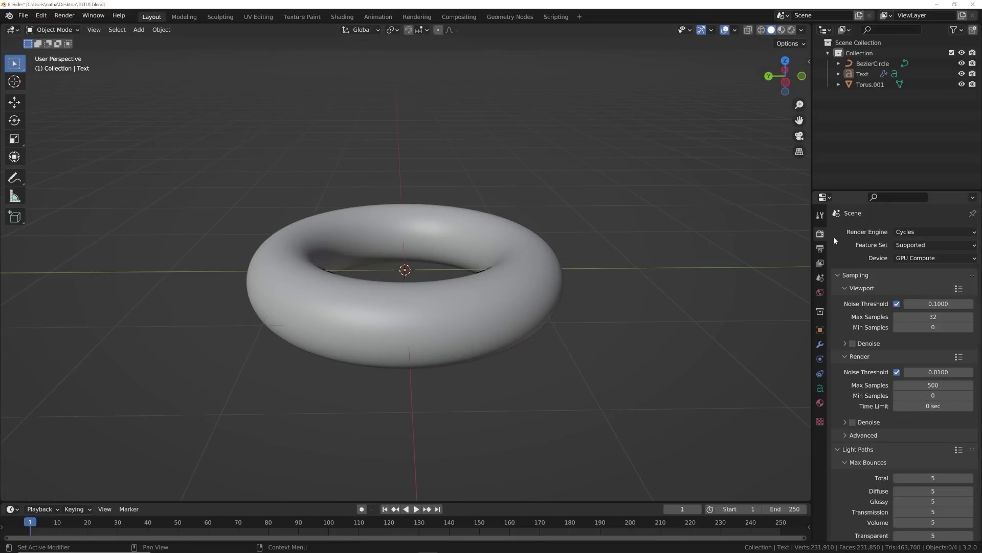
middle_click_drag(570, 270, 545, 273)
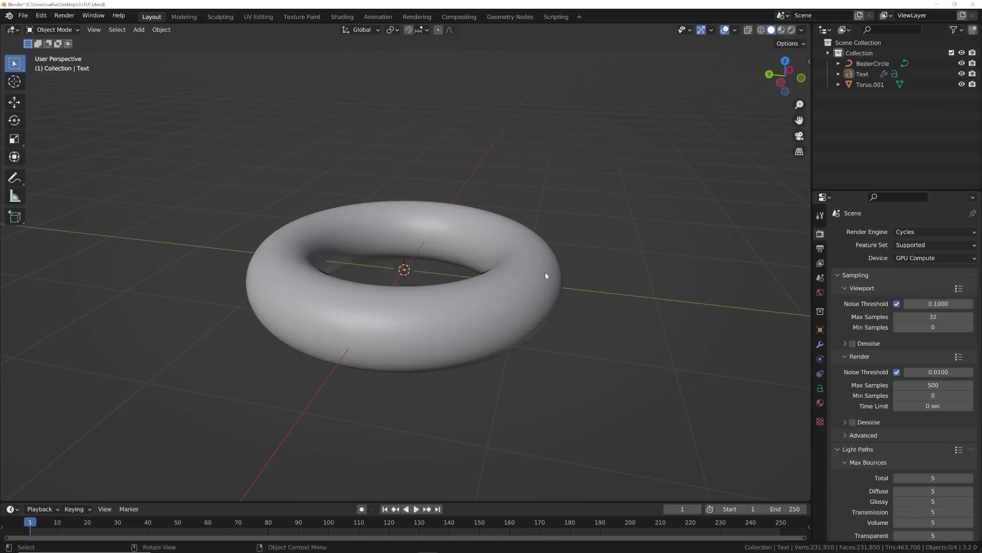
left_click(790, 31)
left_click(788, 30)
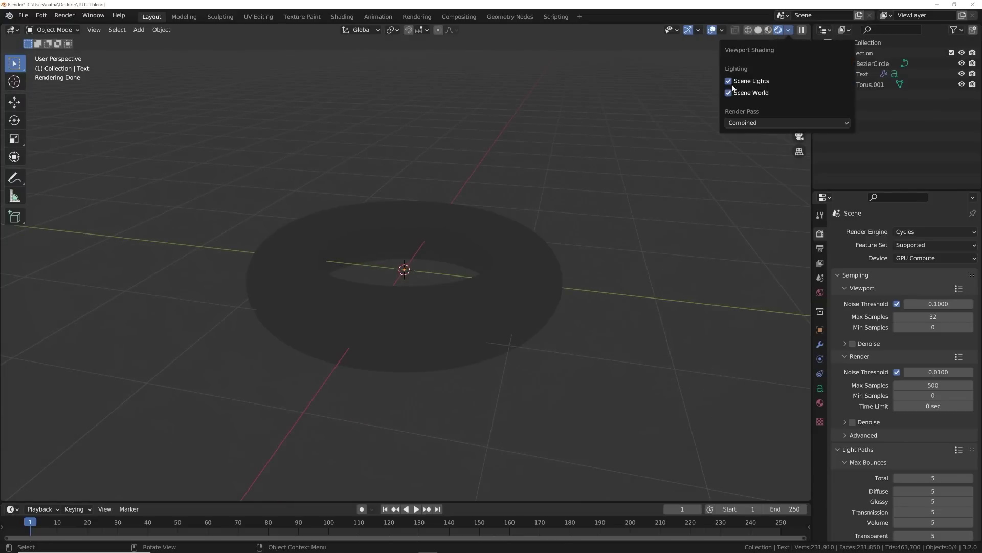
left_click(728, 93)
middle_click_drag(564, 275, 689, 171)
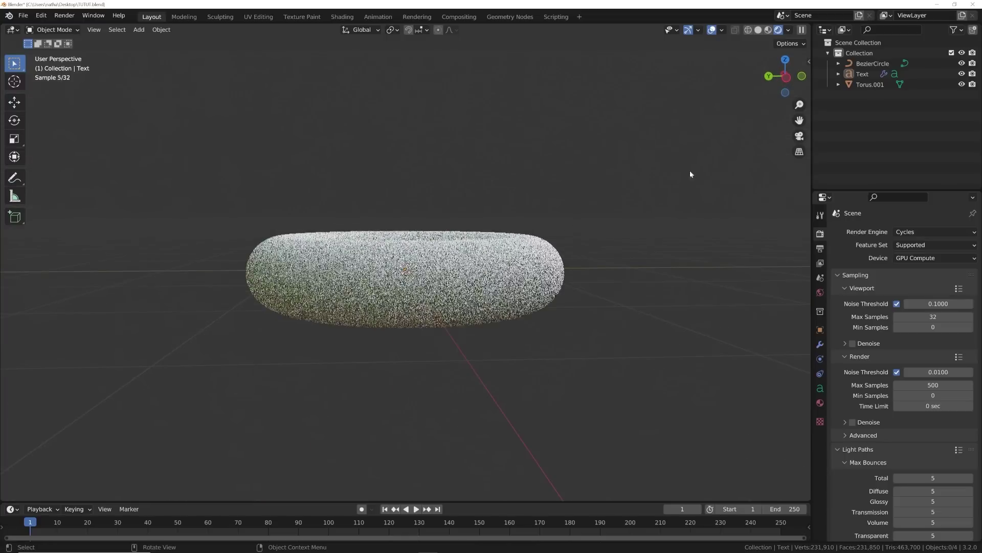
left_click(787, 31)
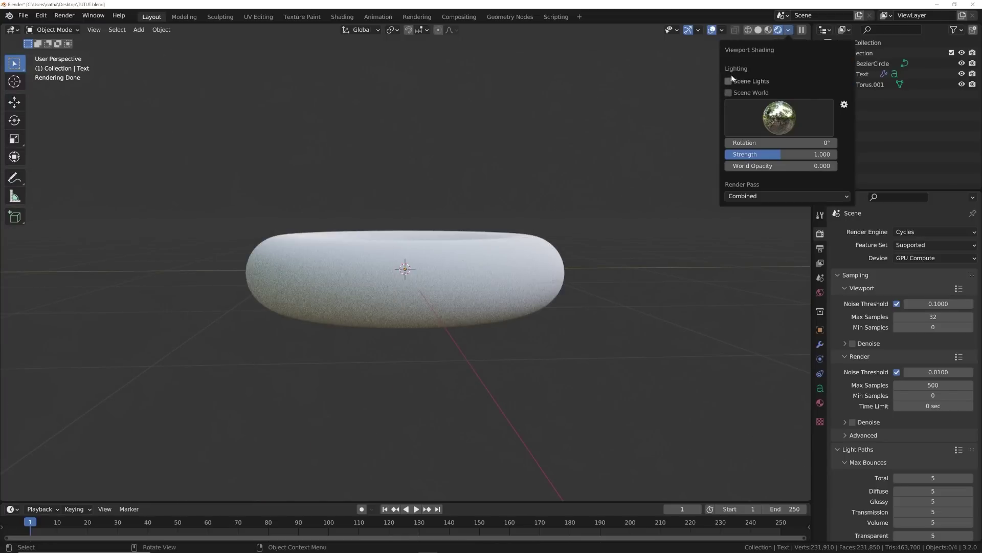
middle_click_drag(293, 382, 281, 419)
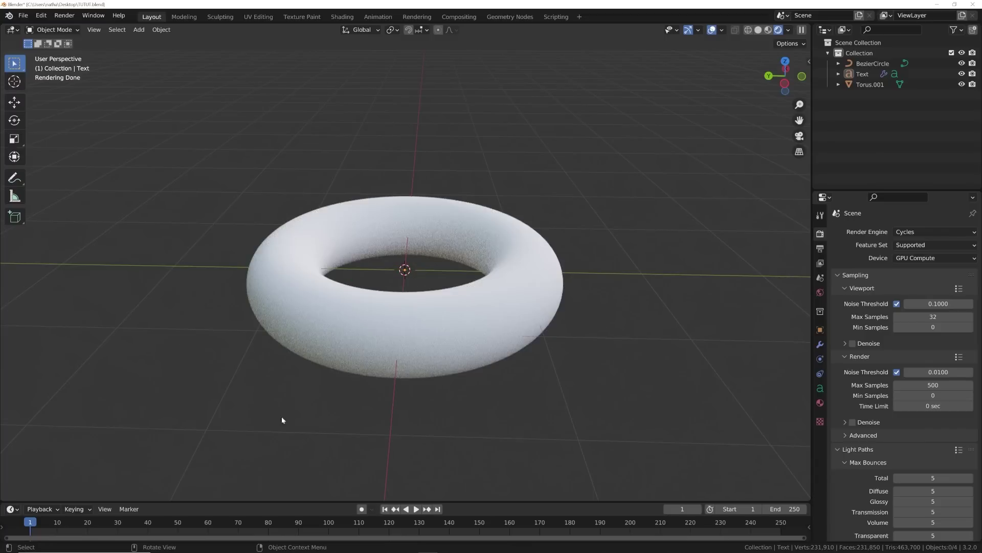
- Give the torus a new glass material with transmission 1.000 and roughness lowered to the minimum
left_click(501, 302)
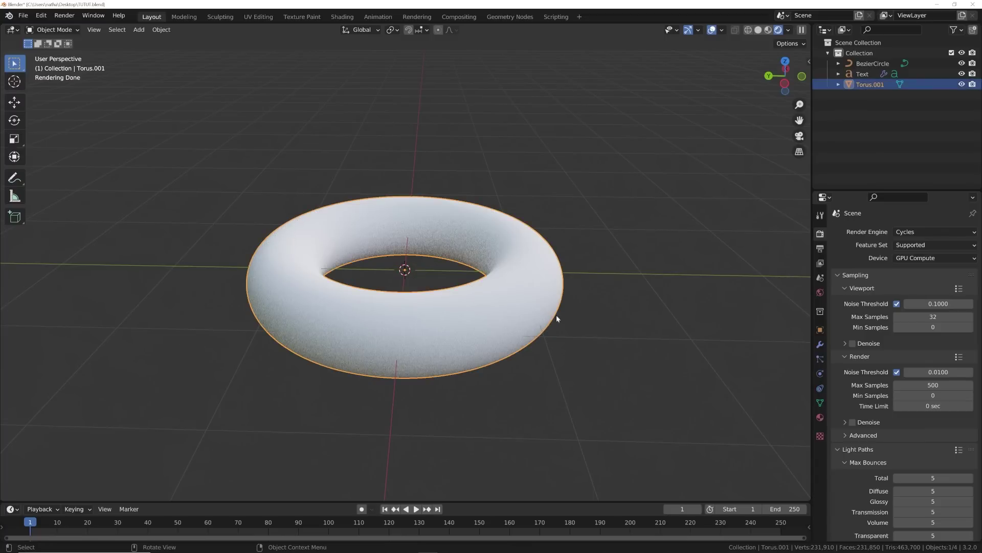
left_click(821, 417)
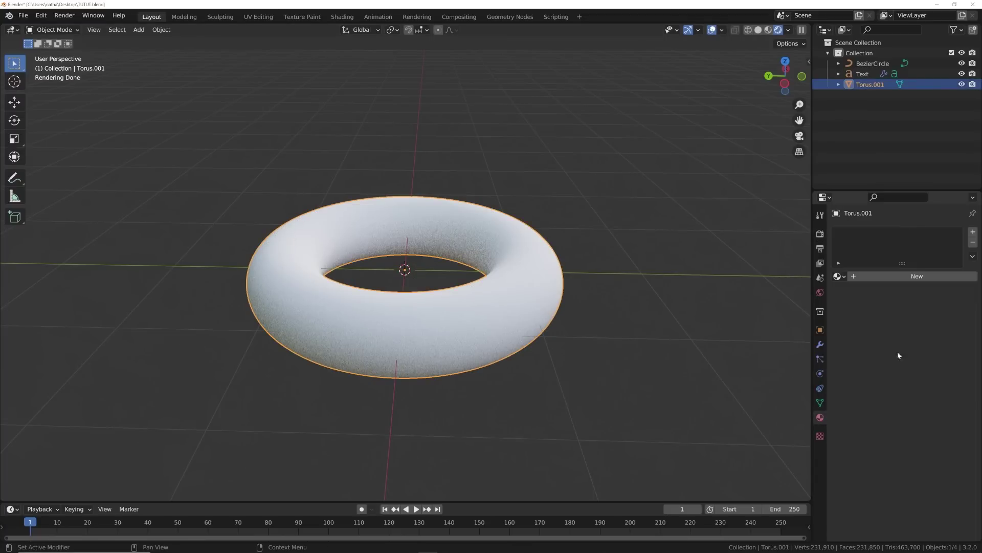
left_click(919, 277)
scroll(924, 365, "down", 10)
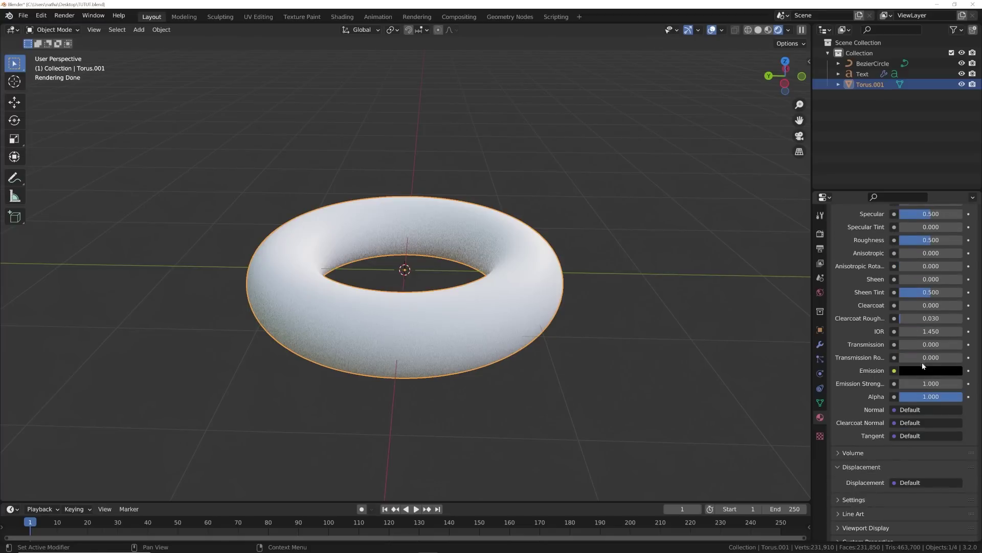
left_click_drag(916, 343, 962, 344)
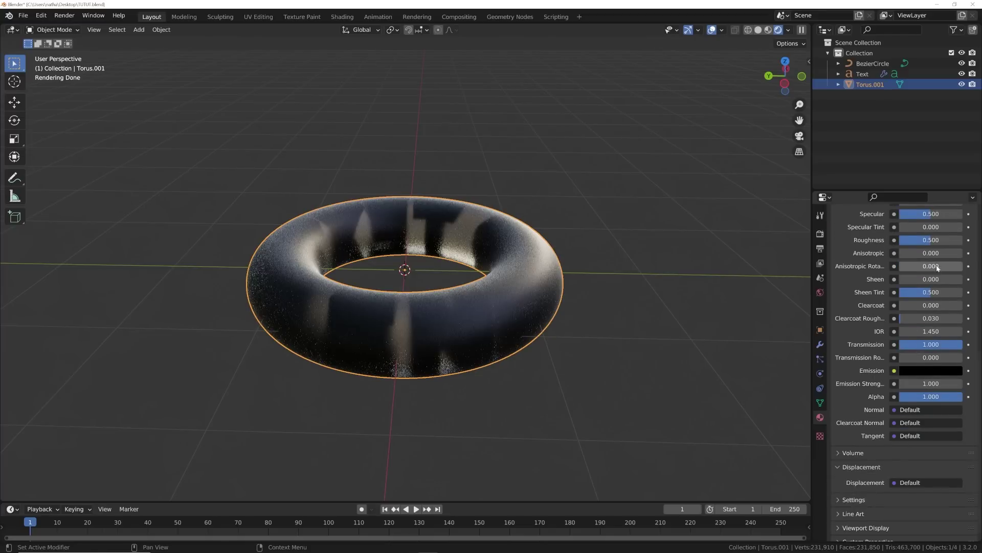
left_click_drag(937, 240, 900, 240)
- Give the text a new material with metallic 1.000 and a pure white base color
middle_click_drag(502, 317, 454, 293)
left_click(468, 281)
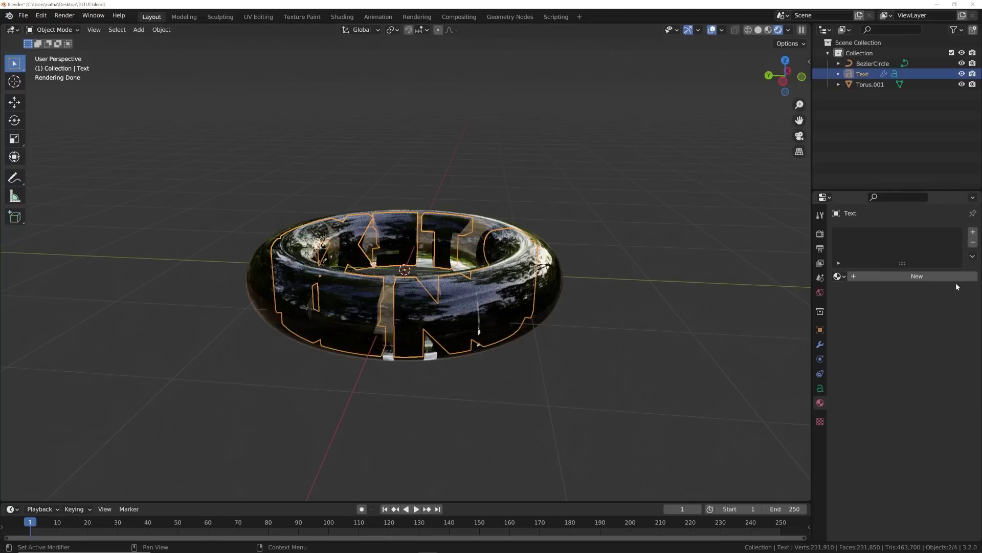
left_click(929, 278)
scroll(916, 397, "down", 3)
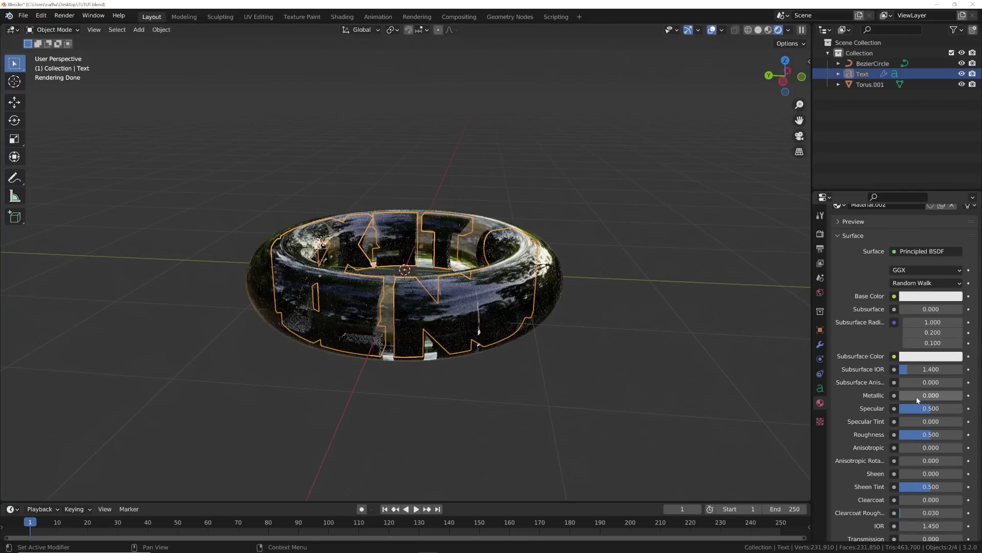
left_click_drag(917, 397, 962, 397)
left_click(931, 296)
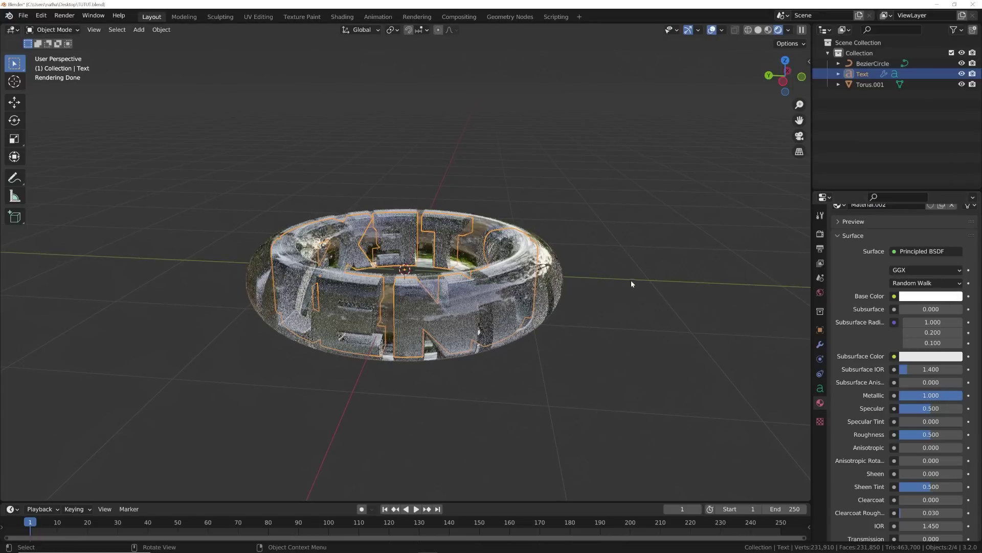
left_click(632, 283)
- Select the torus and hide the viewport overlays and gizmos for a clean view of the glass
middle_click_drag(577, 304, 541, 326)
scroll(519, 359, "down", 1)
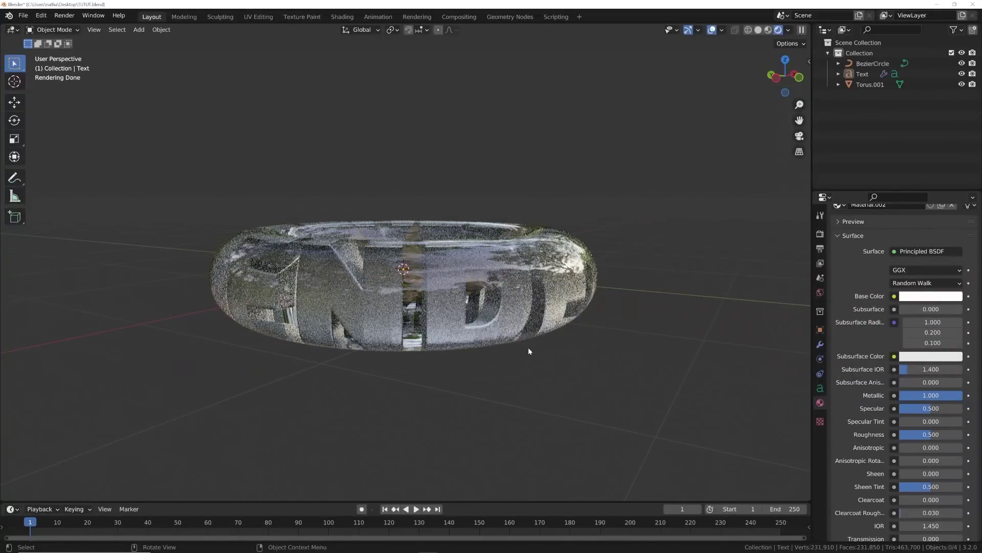
left_click(531, 280)
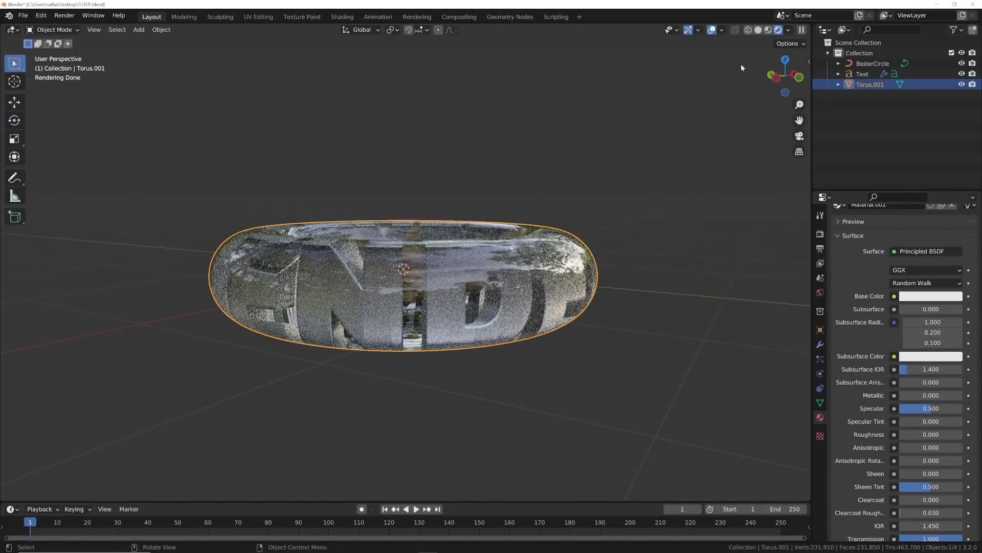
left_click(712, 30)
left_click(688, 30)
scroll(317, 287, "up", 1)
middle_click_drag(294, 320, 292, 302)
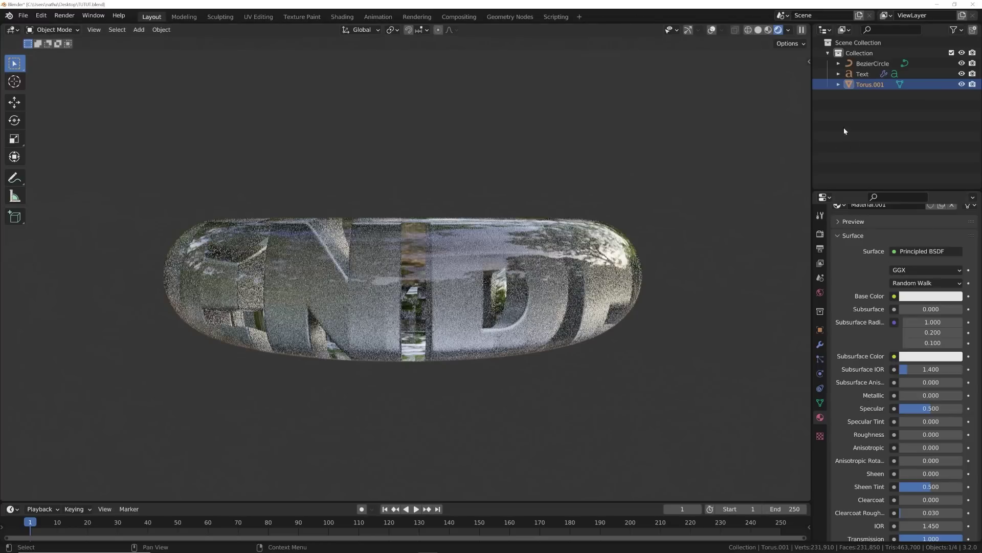
- Compare refraction values on the torus's glass material and set its IOR to 1.380
scroll(928, 476, "down", 7)
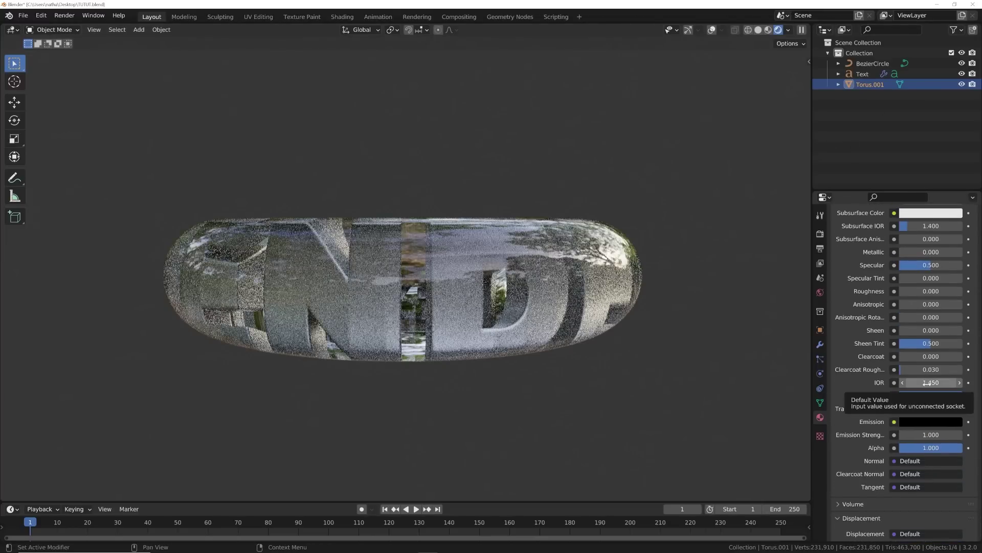
mouse_move(927, 383)
left_mouse_down()
mouse_move(970, 383)
mouse_move(854, 384)
mouse_move(932, 383)
left_mouse_up()
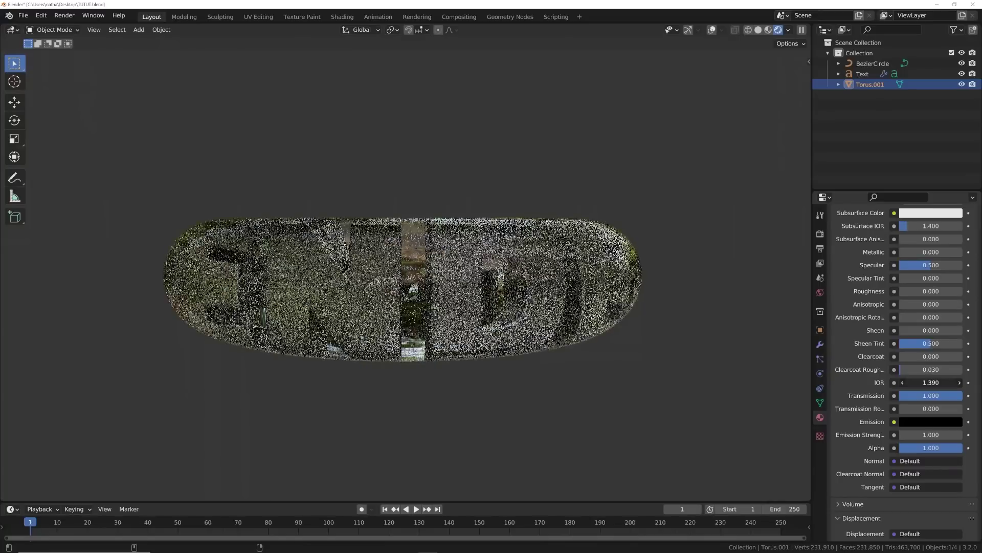
left_click(660, 383)
middle_click_drag(620, 261, 601, 244)
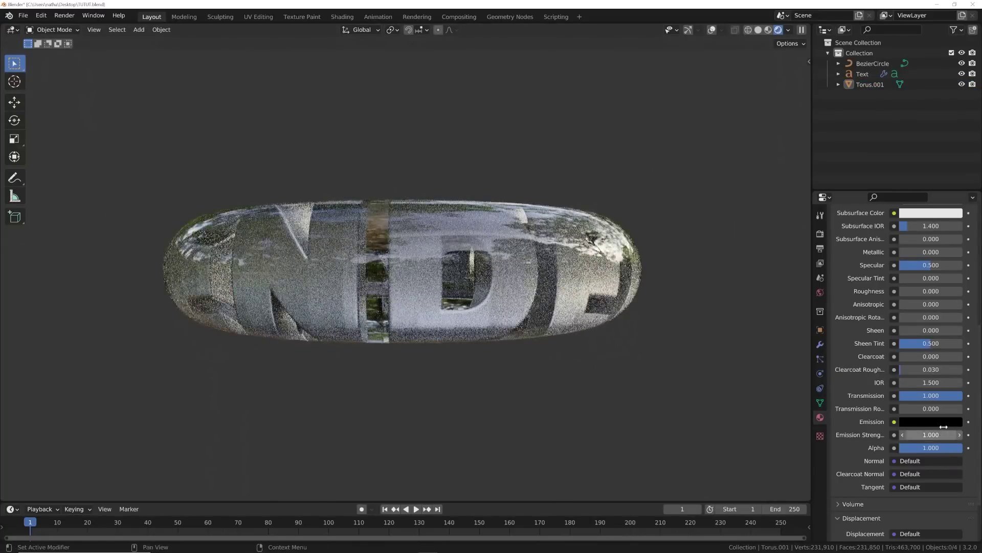
mouse_move(931, 383)
left_mouse_down()
mouse_move(921, 382)
mouse_move(946, 383)
mouse_move(924, 383)
left_mouse_up()
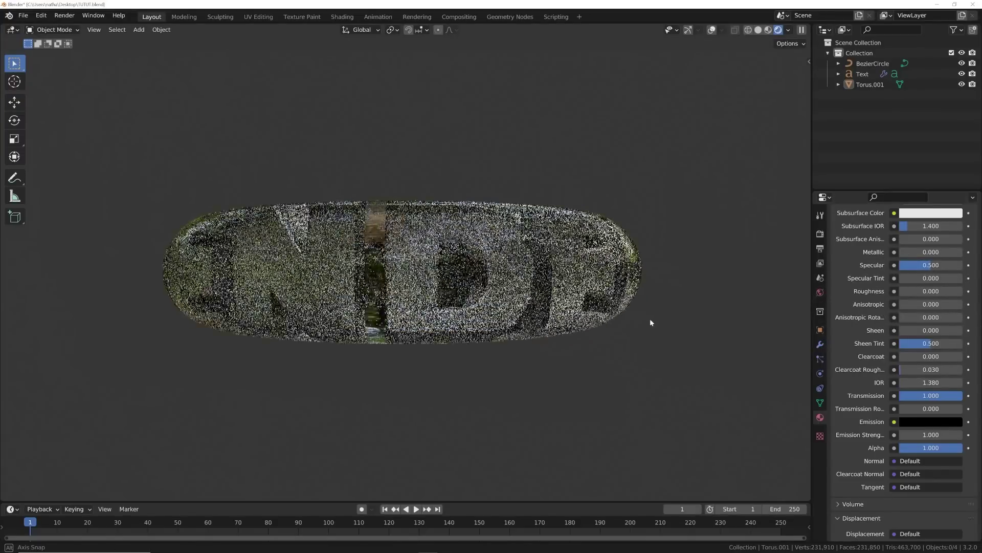
- Set the torus glass material's roughness to 0.032 and check the ring from above
middle_click_drag(650, 319, 554, 317)
scroll(413, 309, "up", 3)
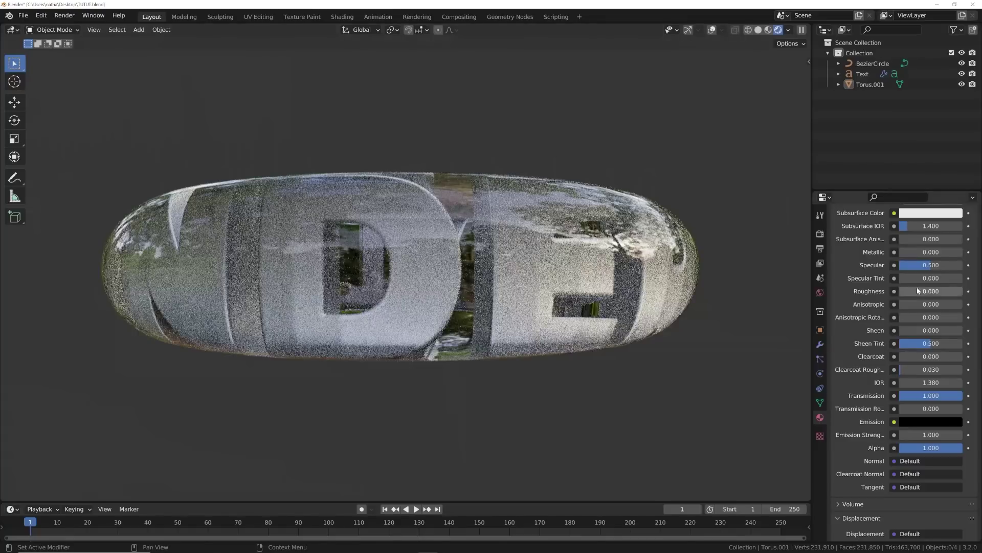
left_click_drag(924, 289, 927, 289)
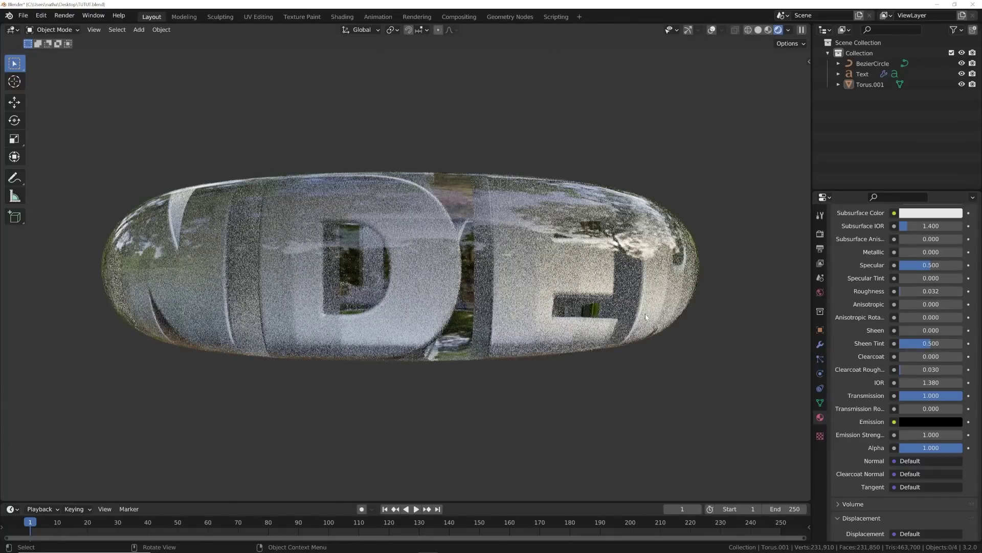
middle_click_drag(563, 257, 519, 326)
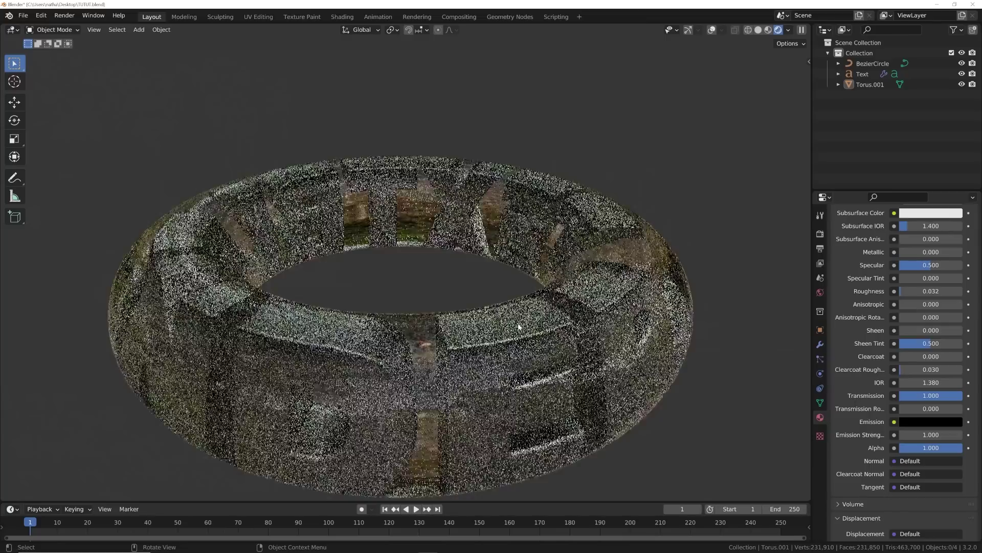
scroll(516, 327, "down", 6)
scroll(516, 327, "up", 4)
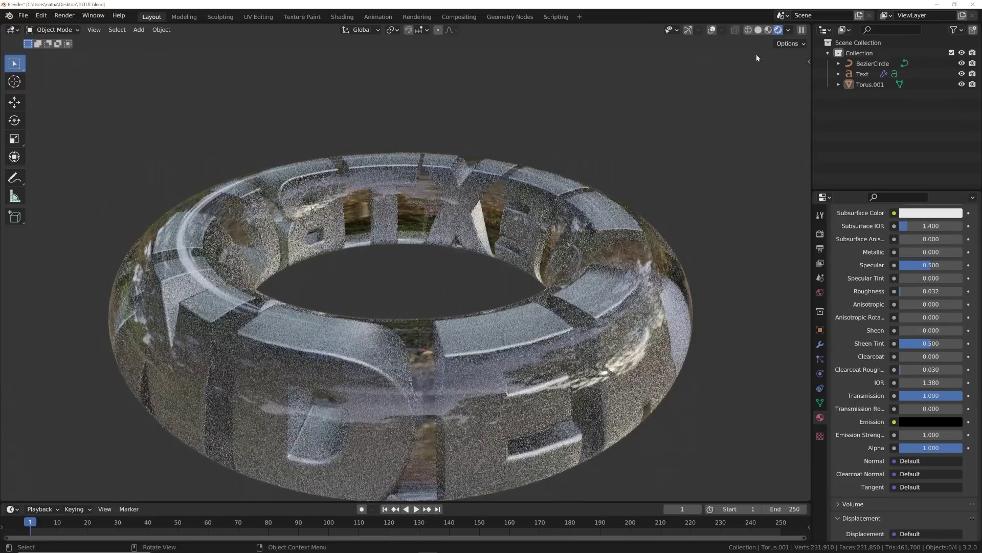
- Enable Scene World lighting for the rendered preview and return the viewport to solid shading
left_click(790, 30)
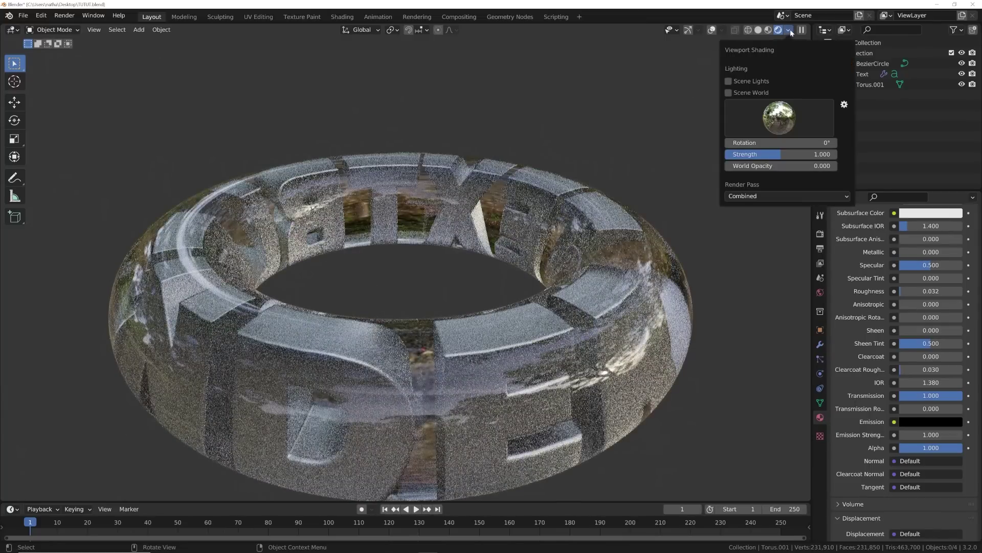
left_click(729, 93)
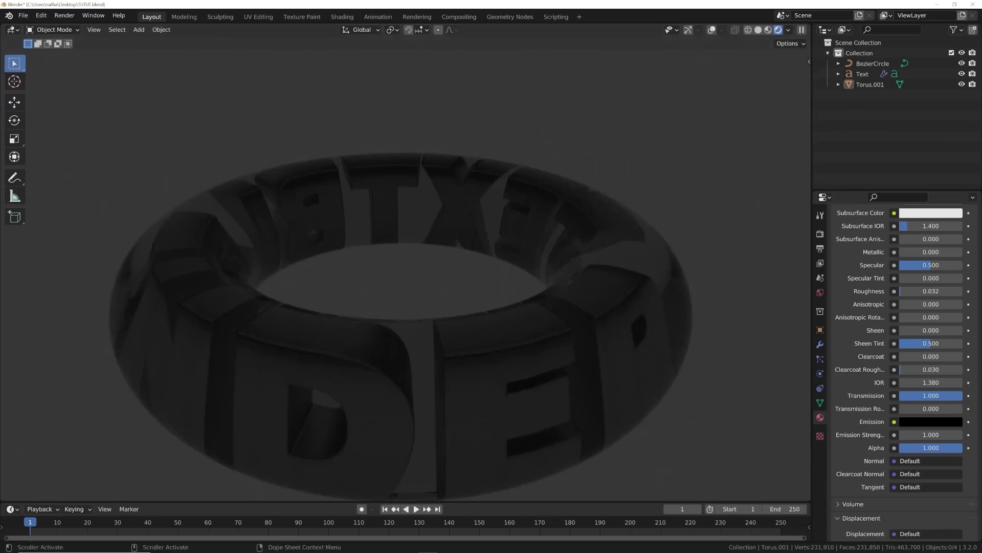
left_click(759, 29)
- Add a camera aligned to the front view of the ring and show the viewport overlays and gizmos again
key("grave")
left_click(465, 150)
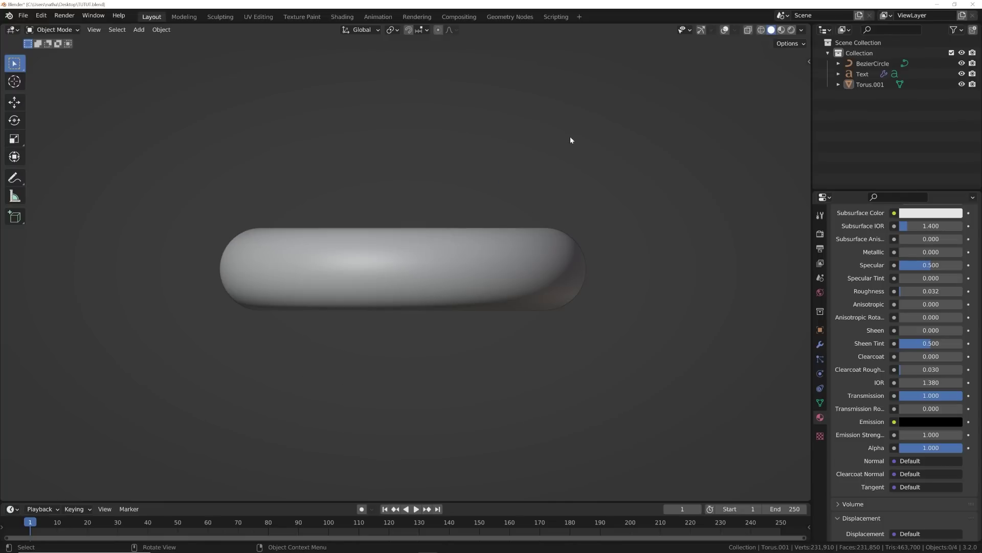
key("shift+a")
left_click(527, 291)
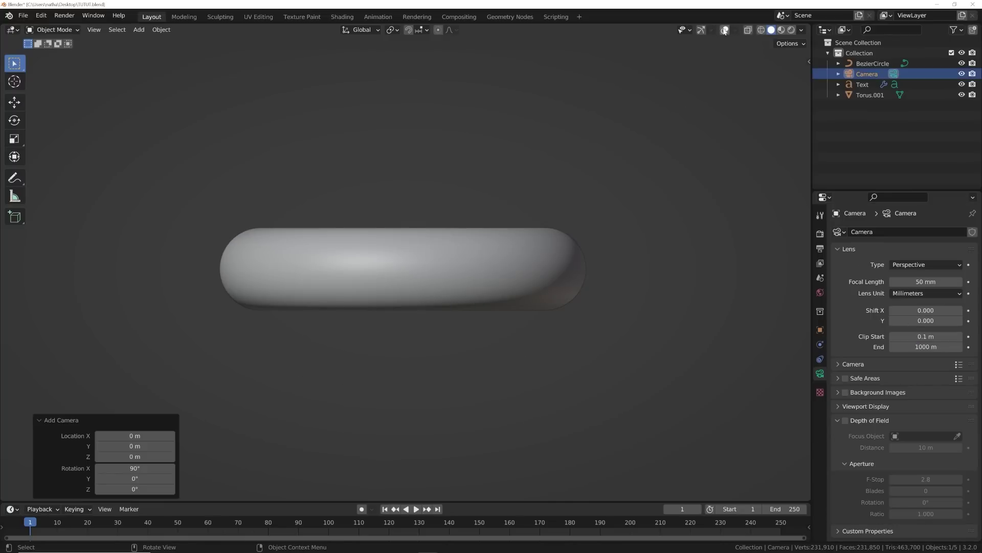
left_click(725, 30)
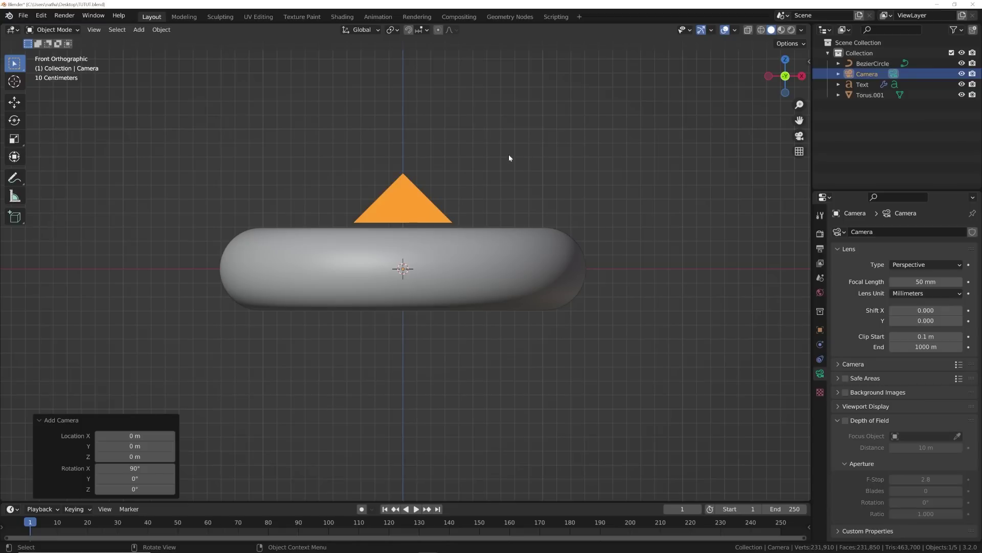
- Look through the camera and move it back about 0.75 m along its local Z axis
key("KP_0")
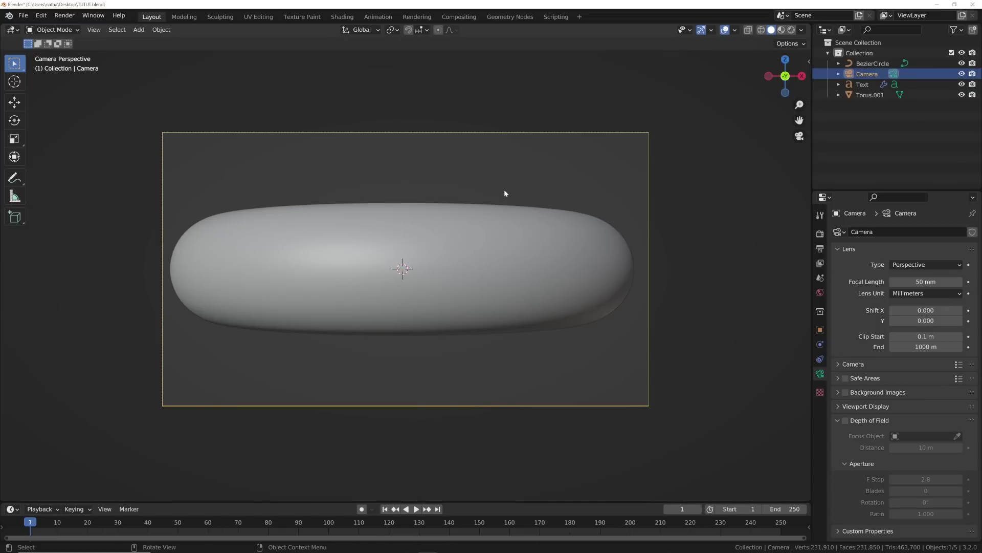
key("g")
key("z")
key("z")
left_click(502, 239)
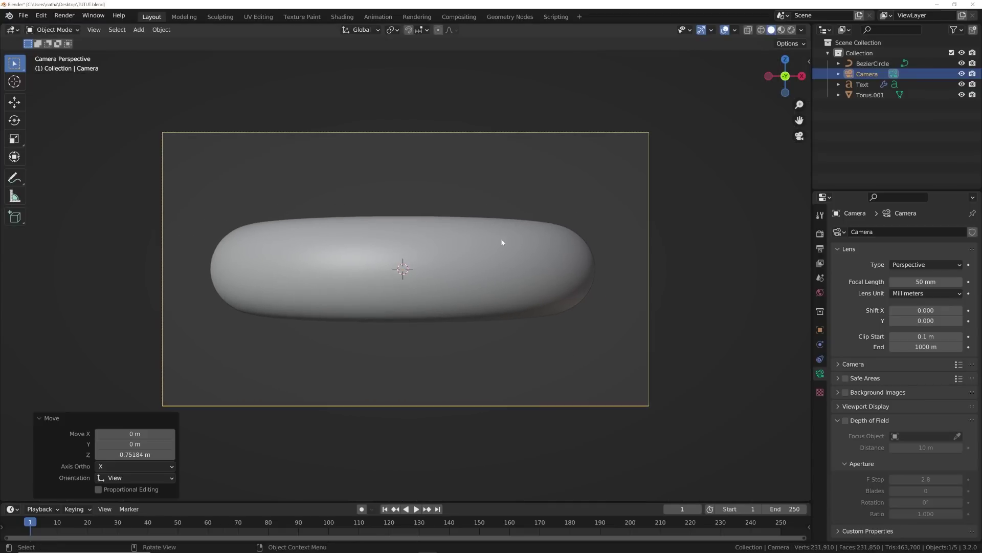
middle_click_drag(565, 229, 535, 239)
left_click(587, 218)
left_click_drag(624, 185, 410, 353)
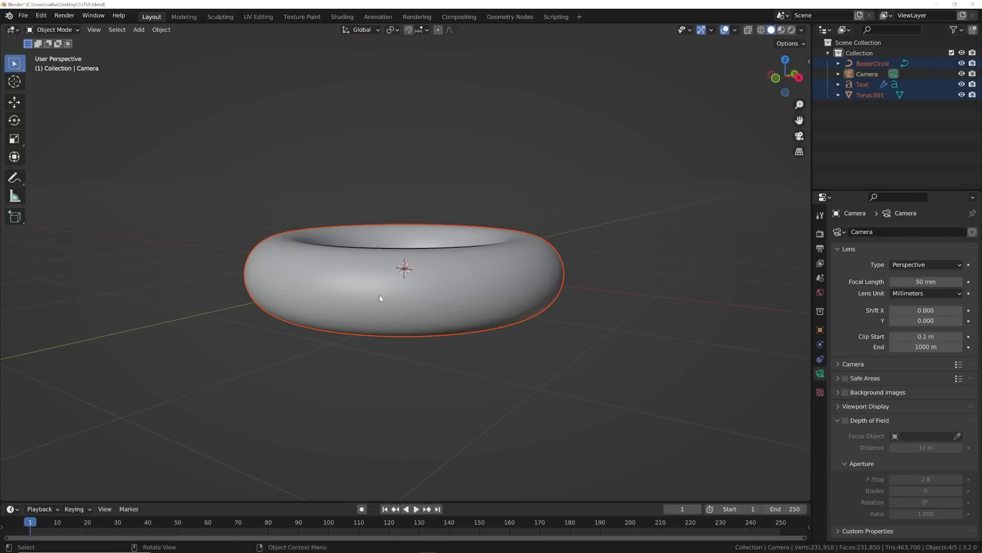
key("KP_0")
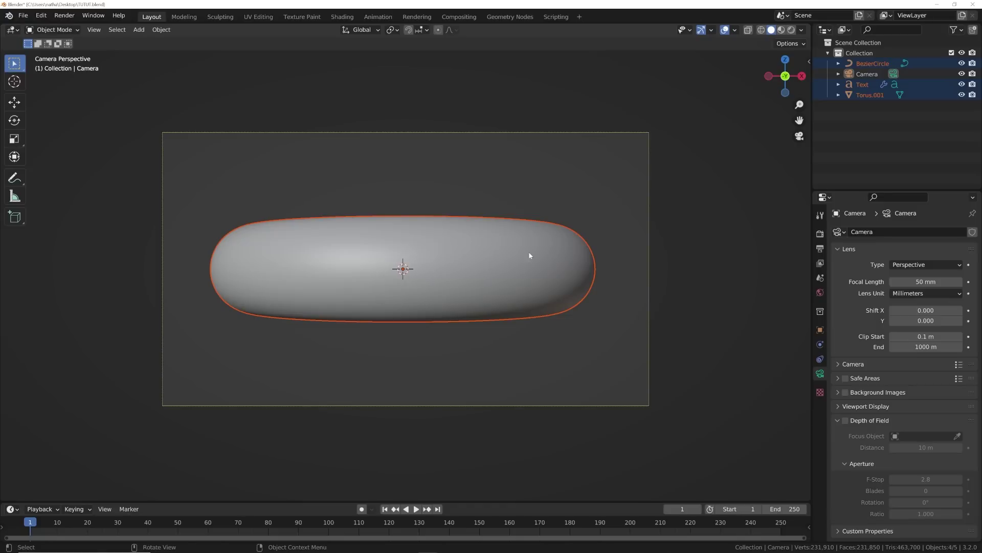
key("r")
key("r")
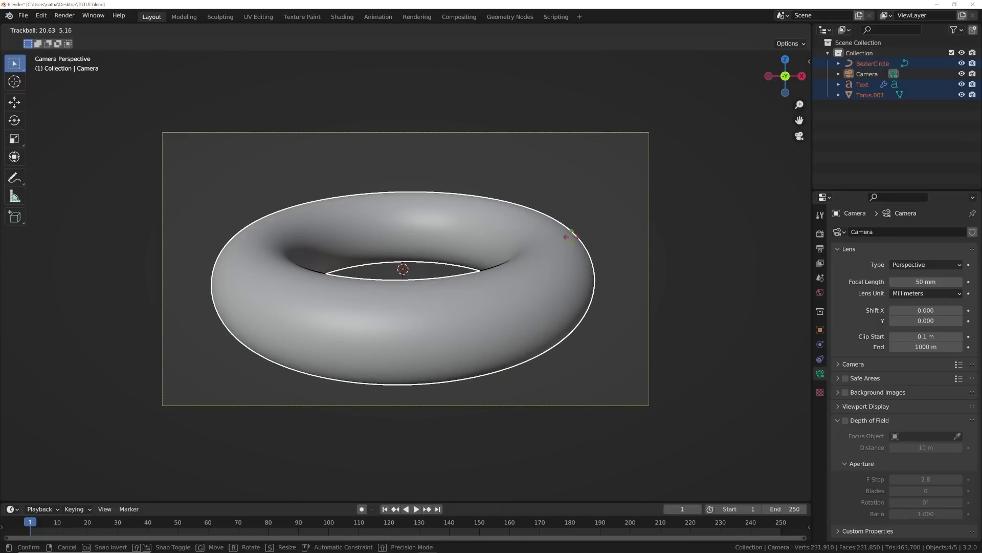
key("Escape")
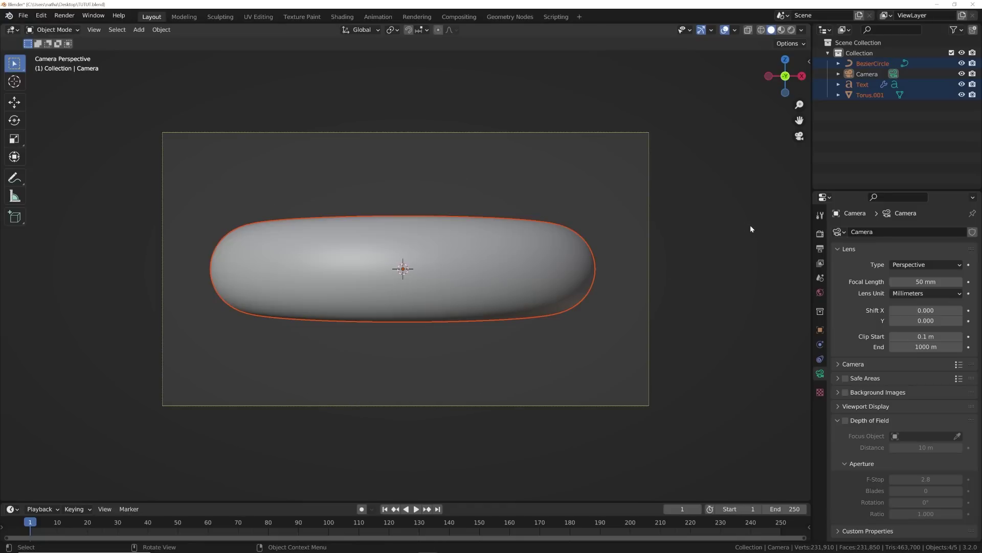
- Switch the viewport to wireframe shading and set the text's Remesh octree depth to 5
left_click(760, 30)
left_click(525, 259)
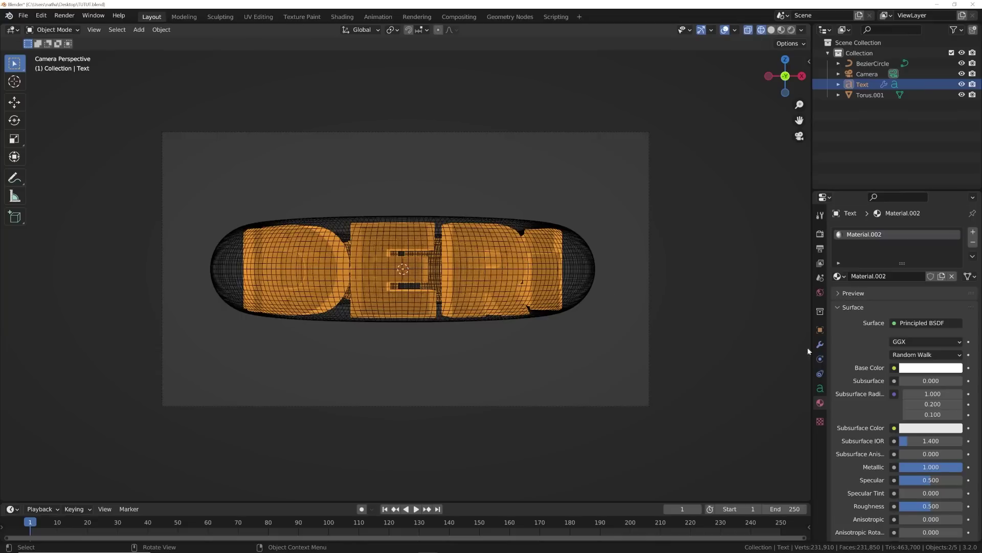
left_click(820, 344)
left_click(921, 277)
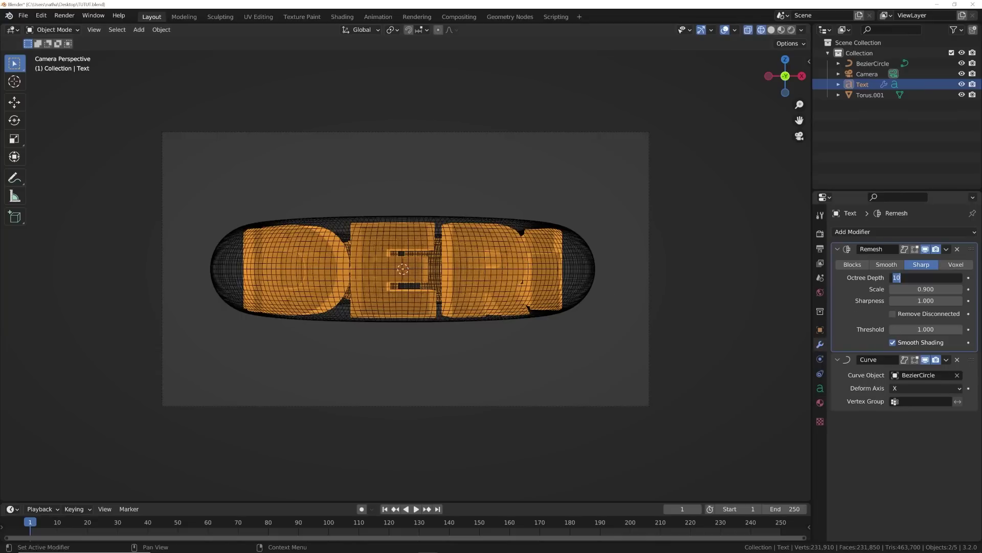
type("5")
key("Return")
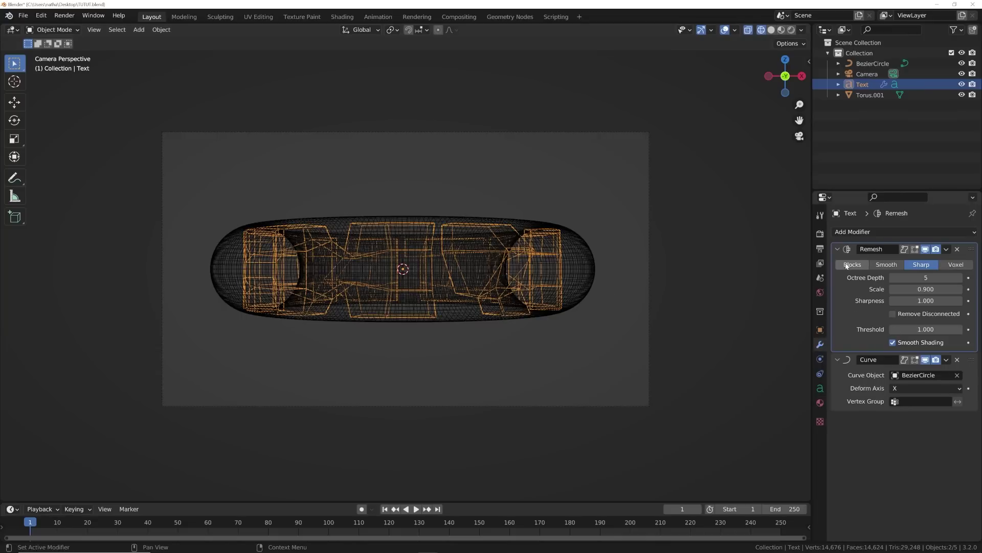
left_click(575, 265)
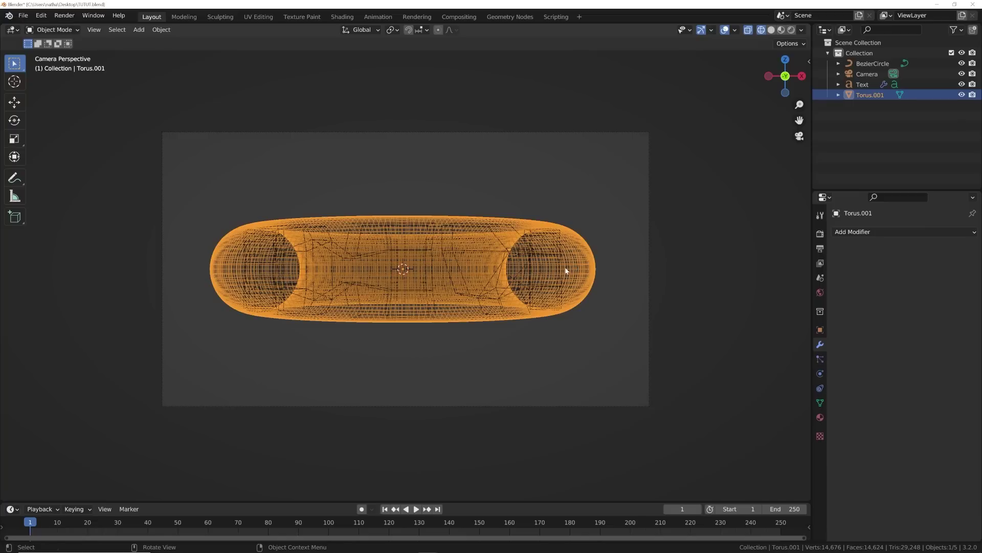
left_click(869, 63)
left_click(871, 75, "shift")
left_click(868, 97, "ctrl")
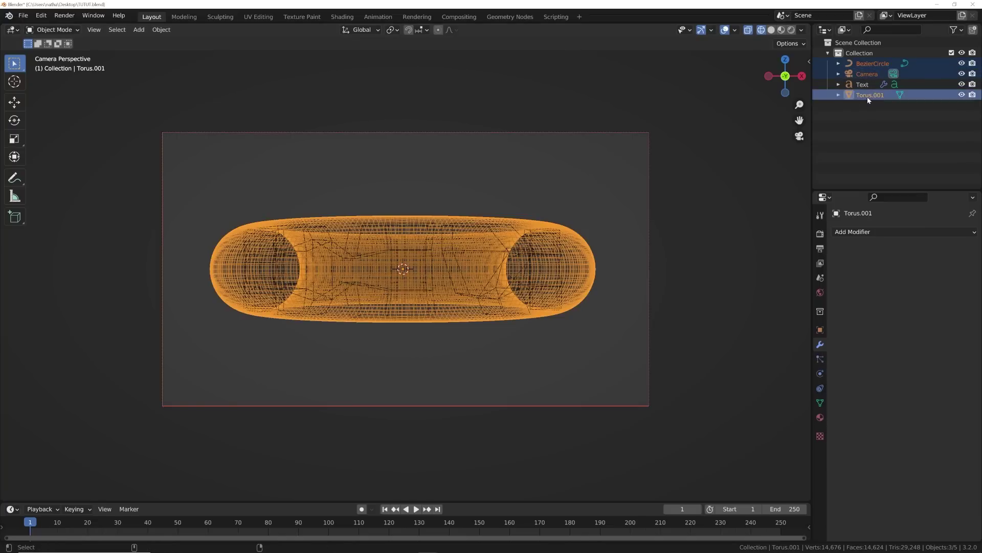
left_click(644, 186)
left_click(869, 65)
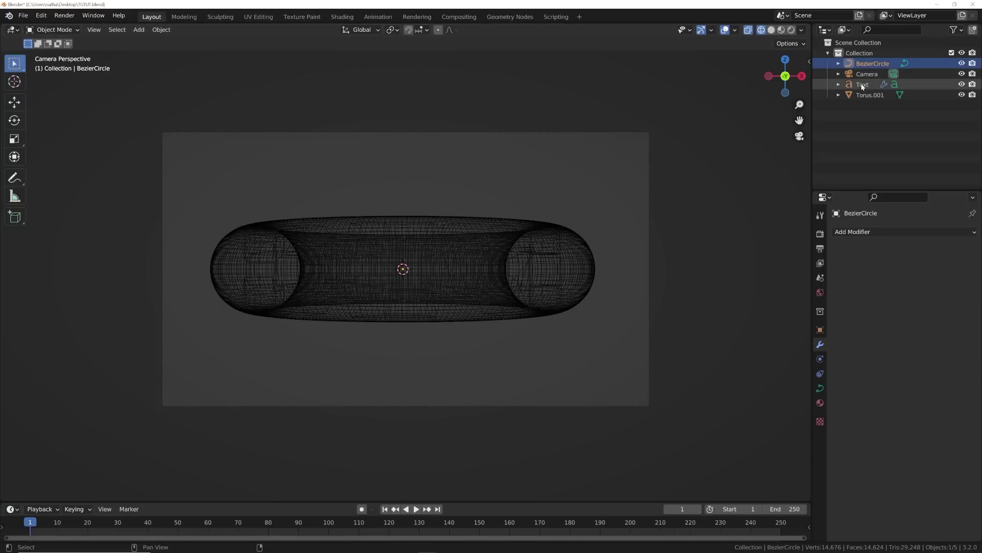
left_click(869, 96, "shift")
left_click(868, 114)
left_click(866, 93)
left_click(861, 85, "shift")
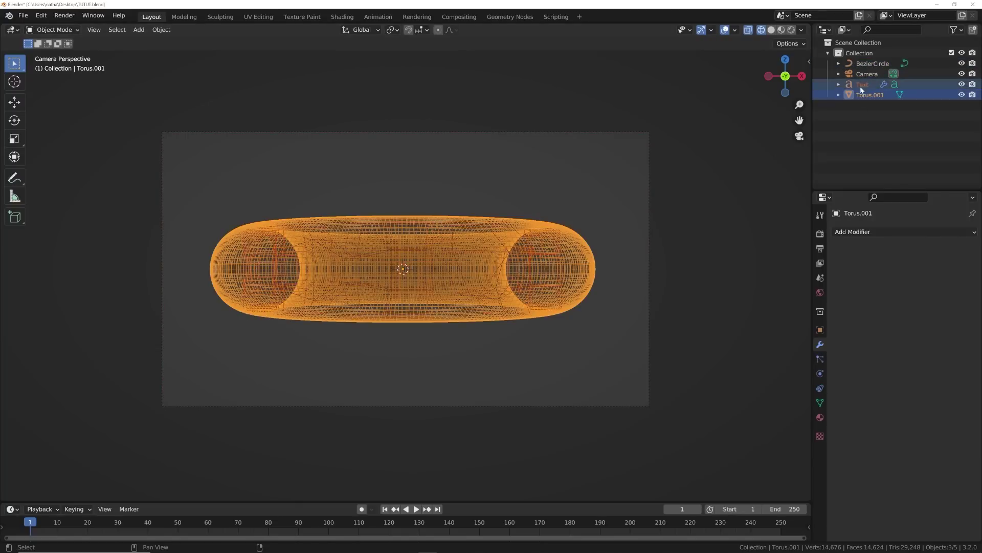
left_click(869, 65, "ctrl")
- Tilt the curve, text and torus together in the camera view by about 20.6° and -6.9° trackball rotation, plus about -14.4° around the view axis
middle_click_drag(504, 211, 591, 223)
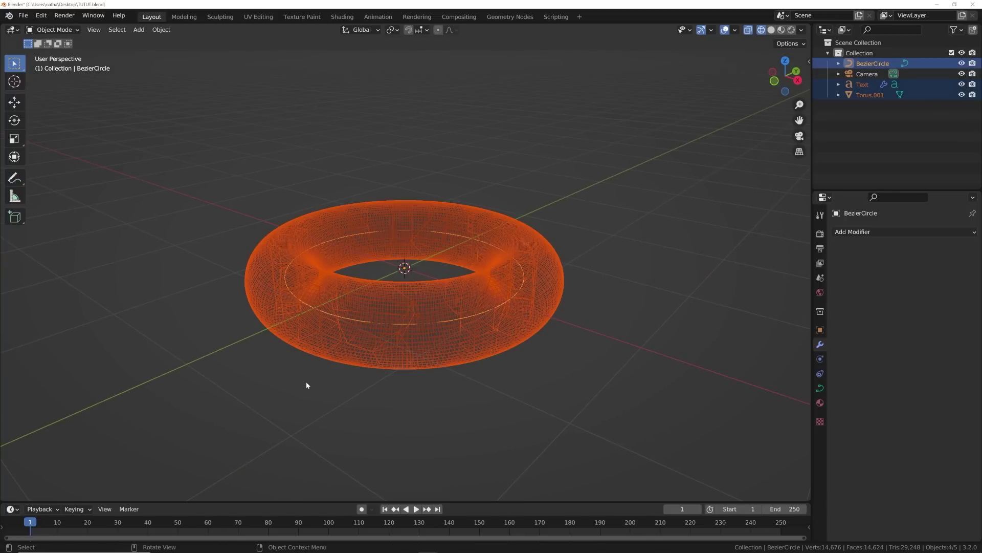
key("KP_0")
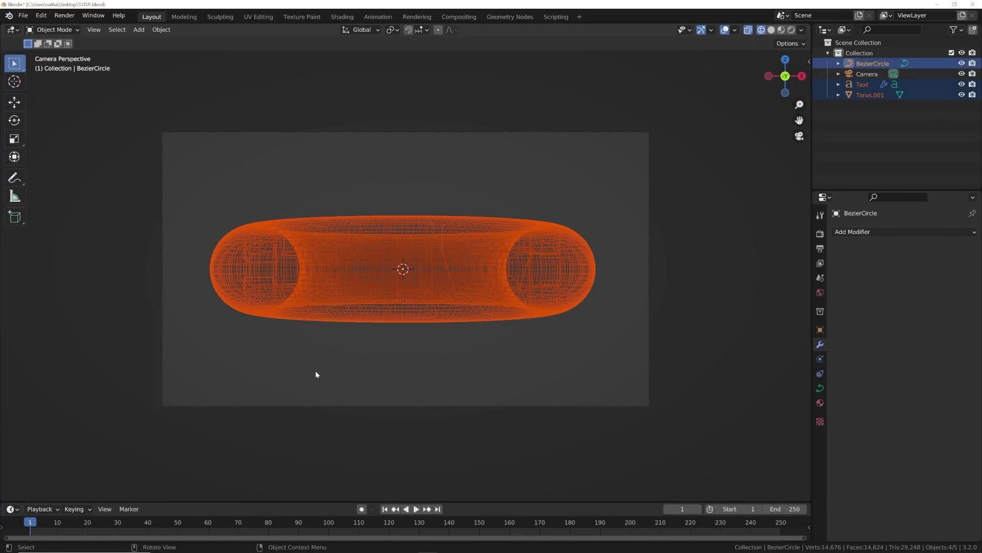
key("r")
key("r")
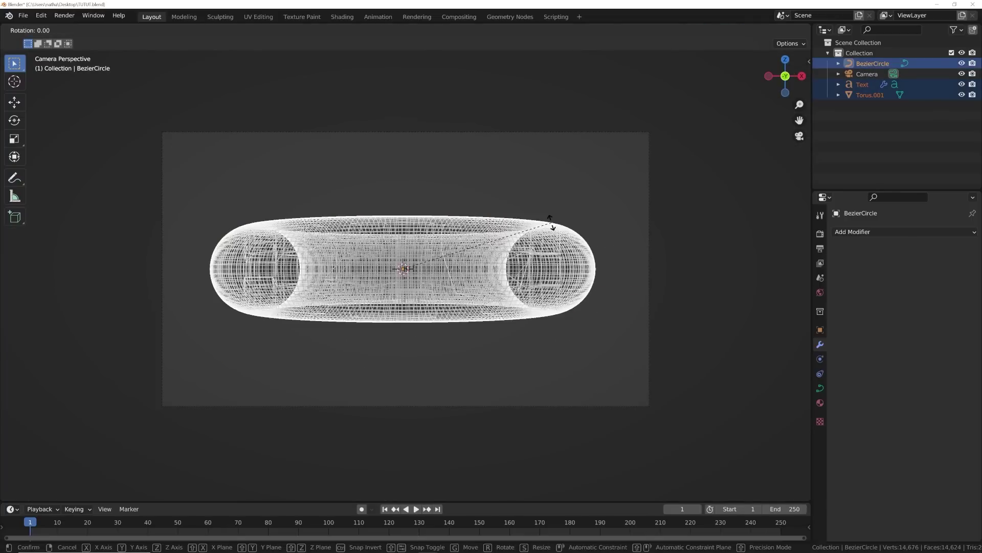
left_click(582, 239)
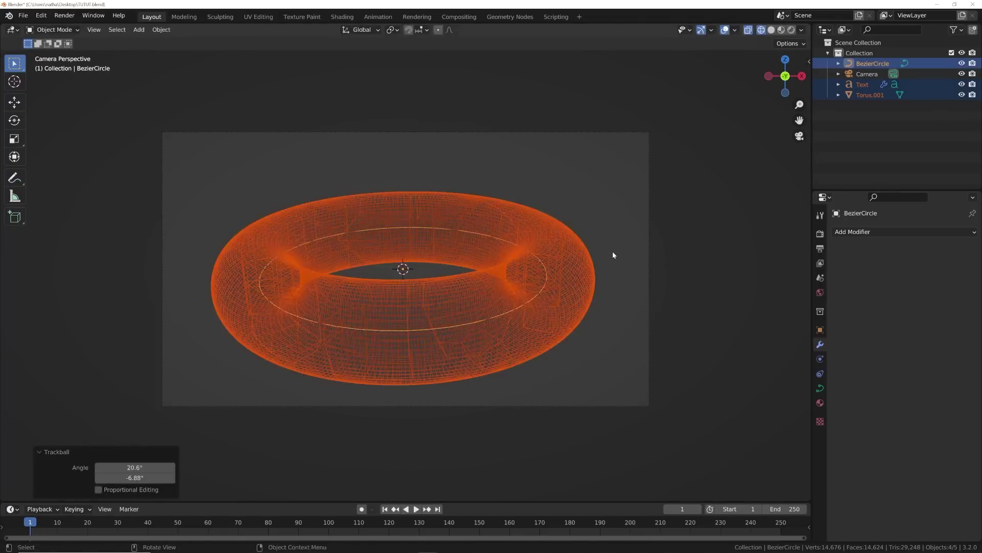
key("r")
left_click(584, 208)
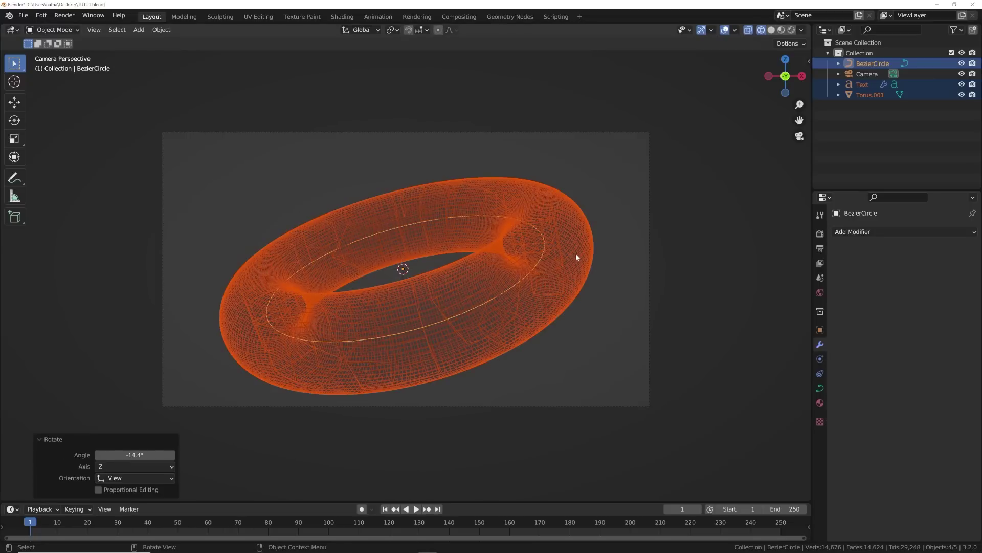
- Move the camera back about 0.79 m along its local Z axis to fit the tilted ring in frame
left_click(867, 74)
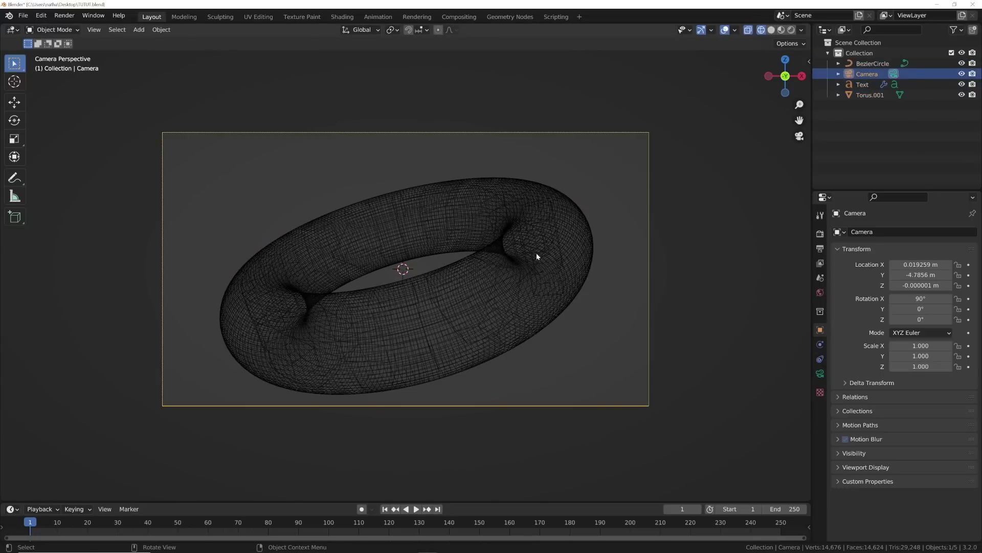
key("g")
key("z")
key("z")
left_click(536, 302)
- Select everything except the camera, move the ring up about 0.05 m, and trackball-rotate it about 4.6° and -3.4° in the camera view
middle_click_drag(536, 302, 488, 294)
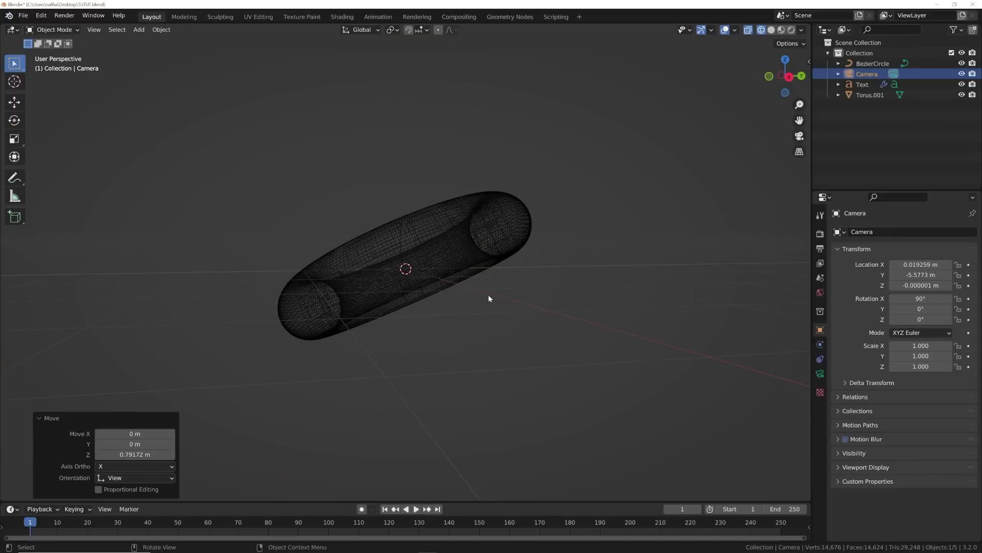
key("ctrl+i")
key("KP_0")
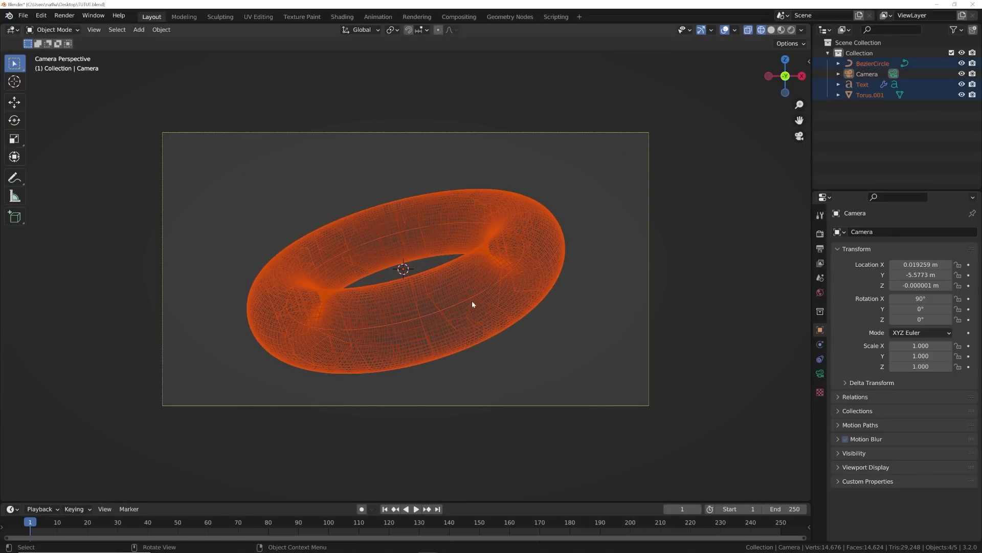
key("ctrl+i")
key("g")
left_click(473, 293)
key("r")
key("r")
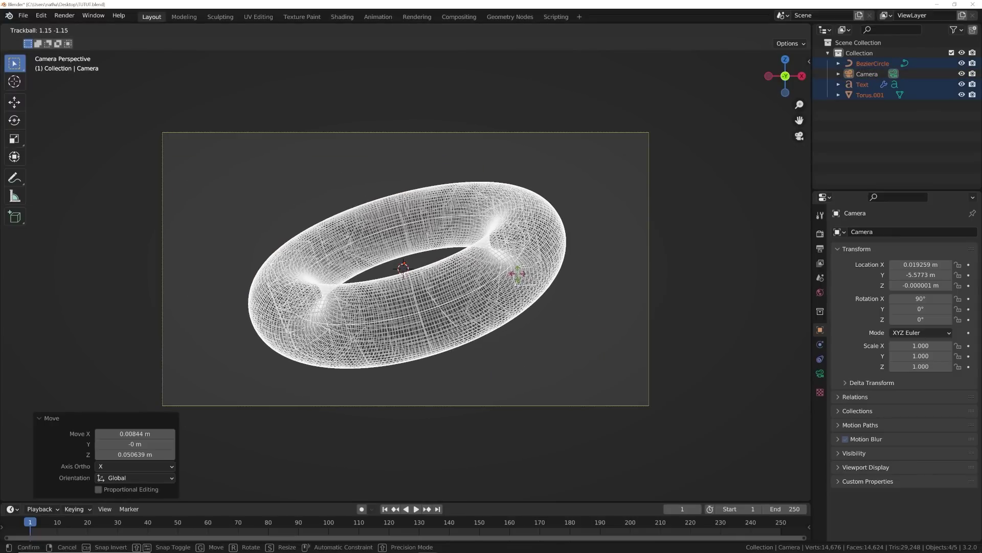
left_click(516, 275)
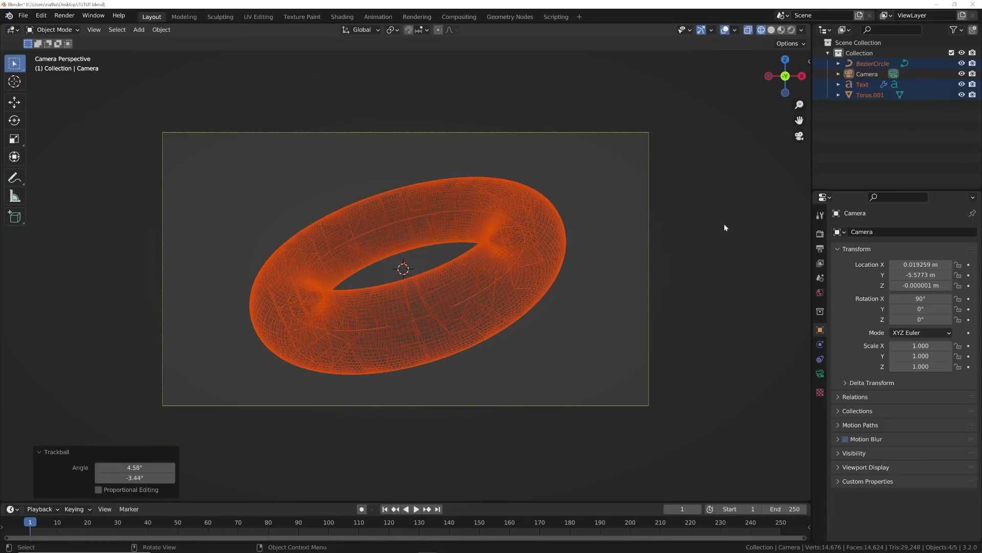
left_click(637, 250)
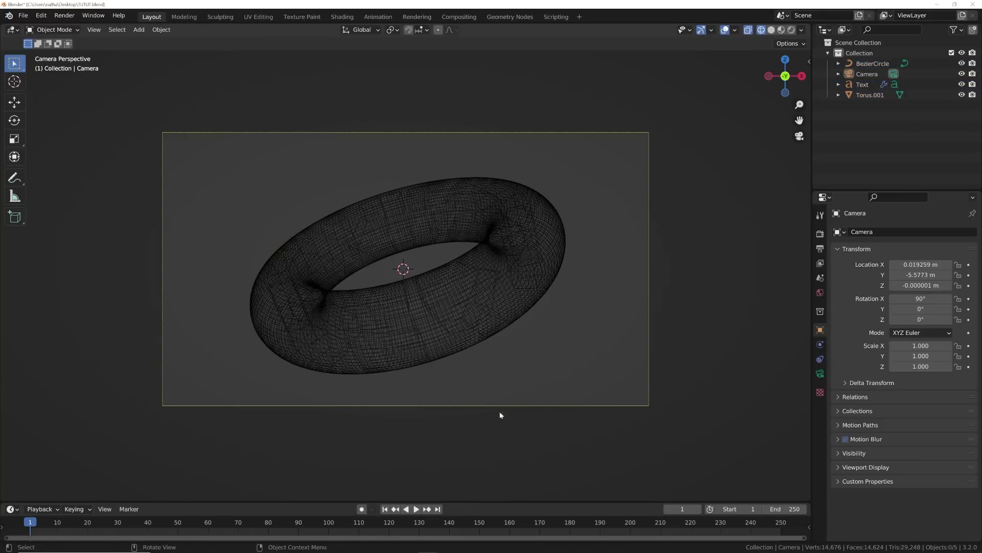
- Switch the viewport to rendered shading and set the text's Remesh octree depth to 10
left_click(791, 29)
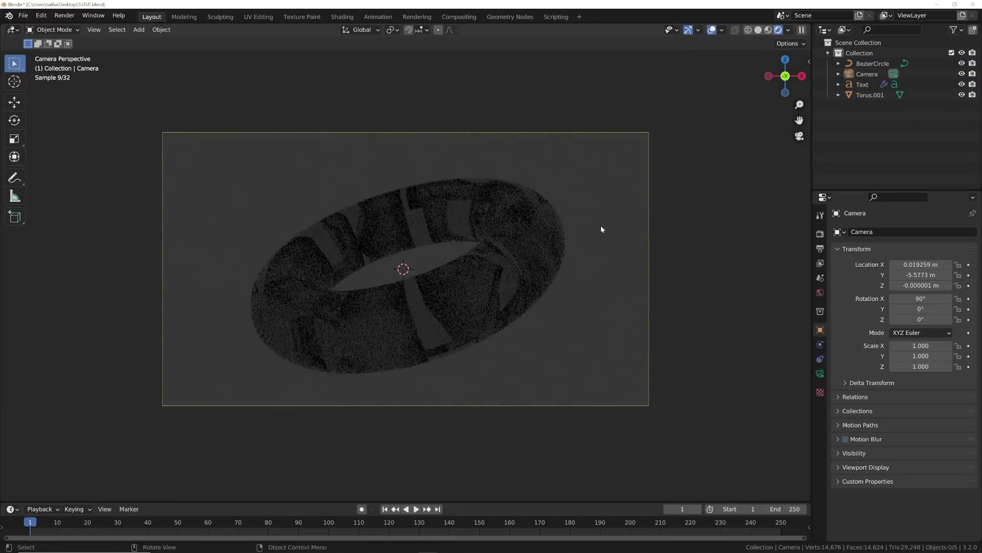
middle_click_drag(527, 241, 527, 239)
left_click(465, 292)
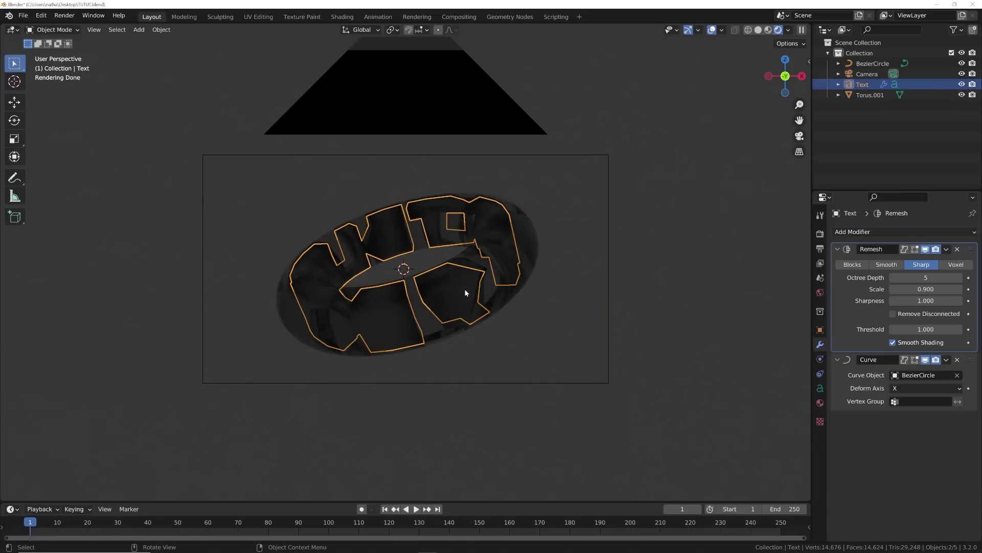
left_click(926, 277)
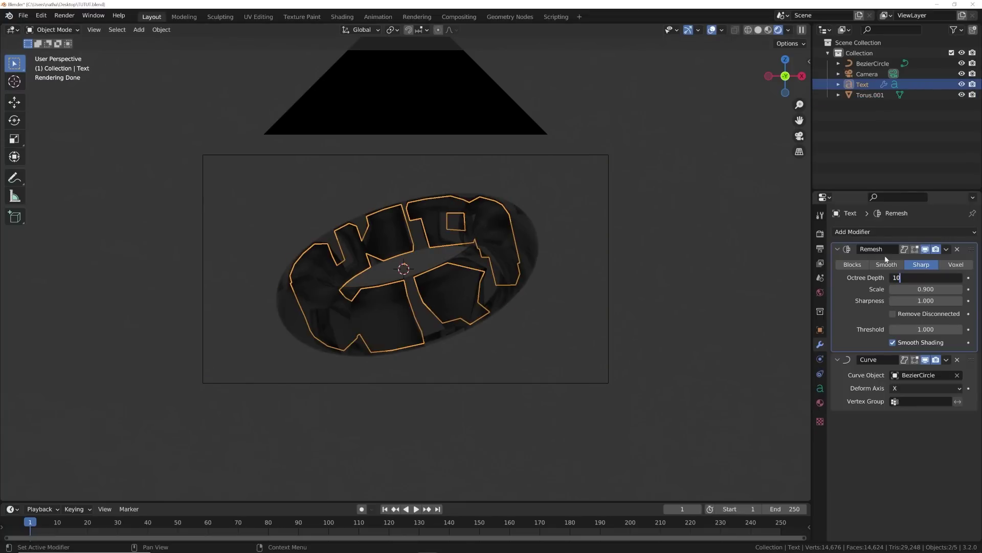
key("Return")
left_click(637, 266)
- Add a spot light at the ring's center and scale it down to about 0.160
key("shift+a")
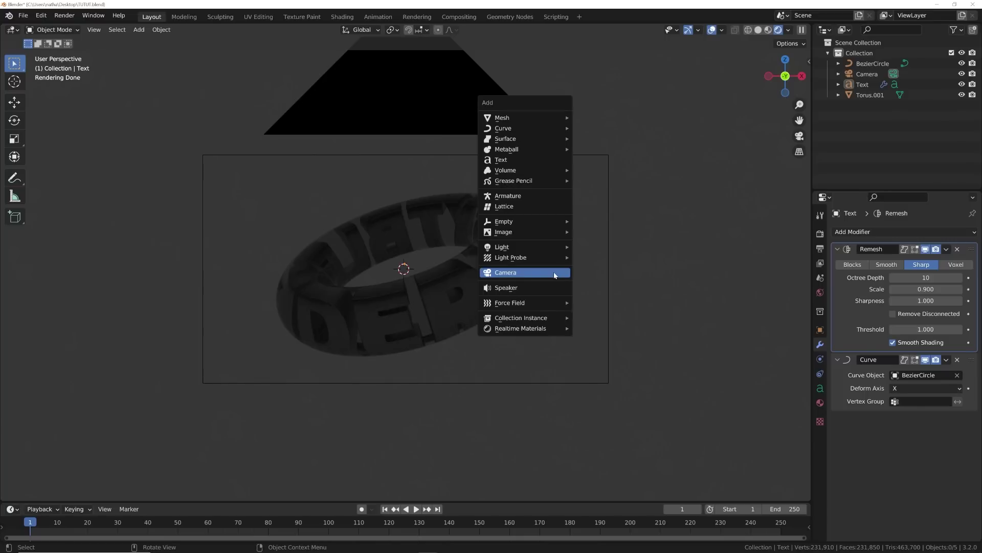
mouse_move(536, 250)
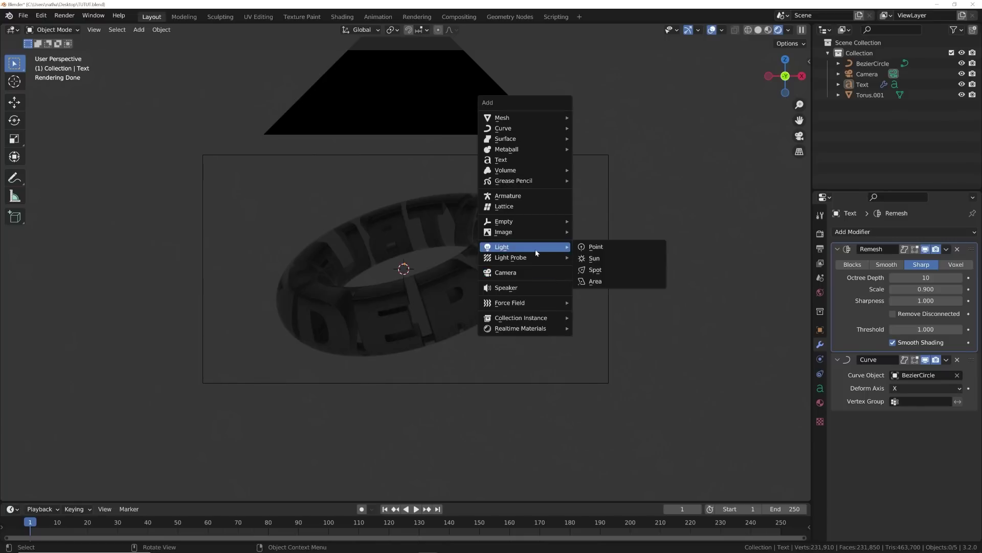
left_click(596, 269)
key("s")
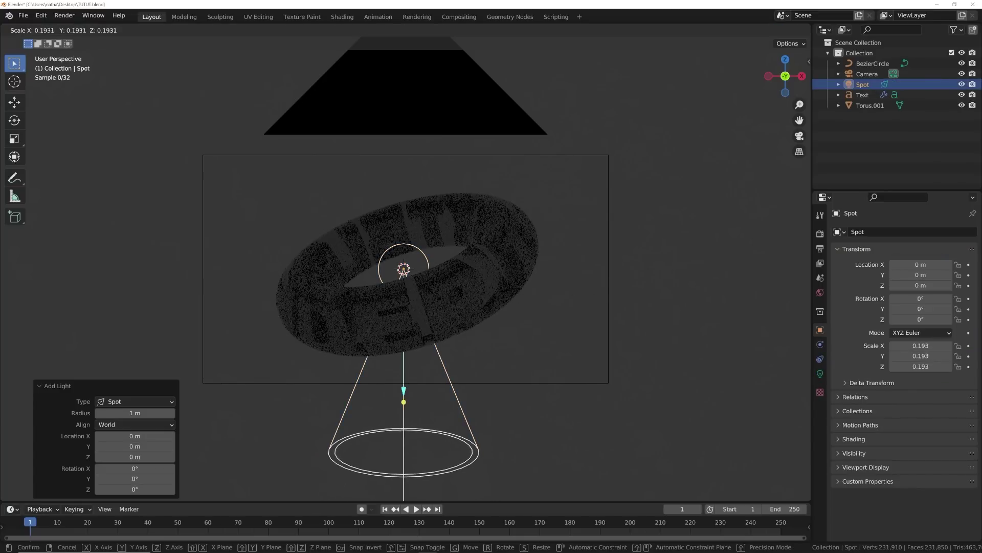
left_click(444, 290)
- Place the spot light above and to one side of the ring, at about X -6.34 m, Y 1.03 m, Z 4.53 m
scroll(470, 323, "down", 5)
middle_click_drag(471, 327, 512, 349)
key("g")
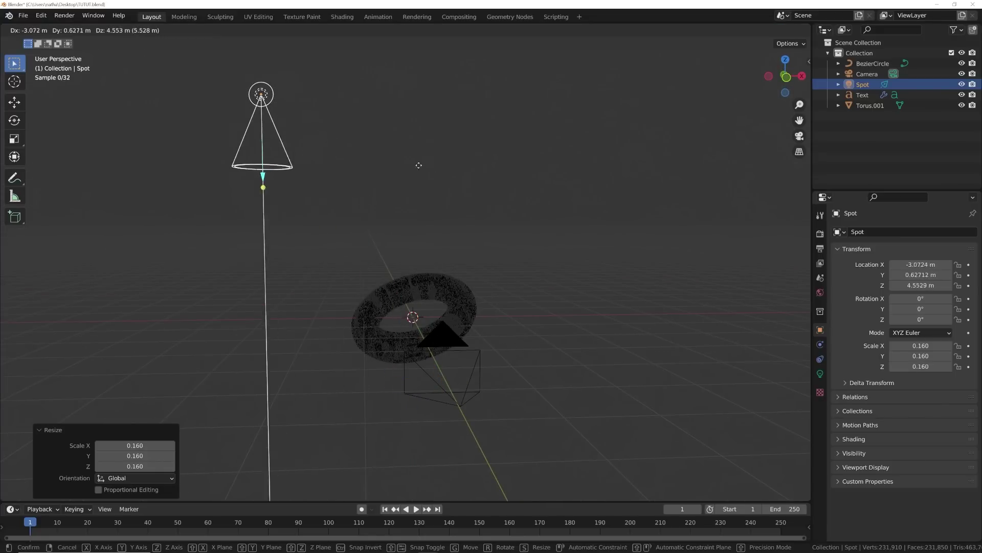
left_click(364, 174)
middle_click_drag(371, 184, 489, 275)
key("g")
left_click(436, 342)
middle_click_drag(489, 321, 572, 287)
key("g")
left_click(510, 264)
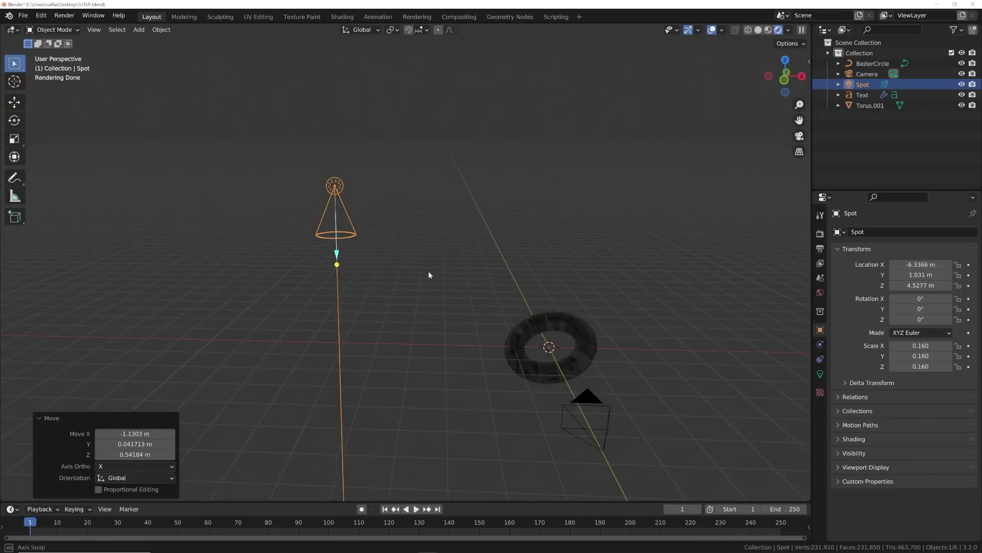
- Aim the spot light at the ring with a trackball rotation of about 53.9° and -20.6°, and return to the camera view
middle_click_drag(428, 275, 530, 298)
key("r")
key("r")
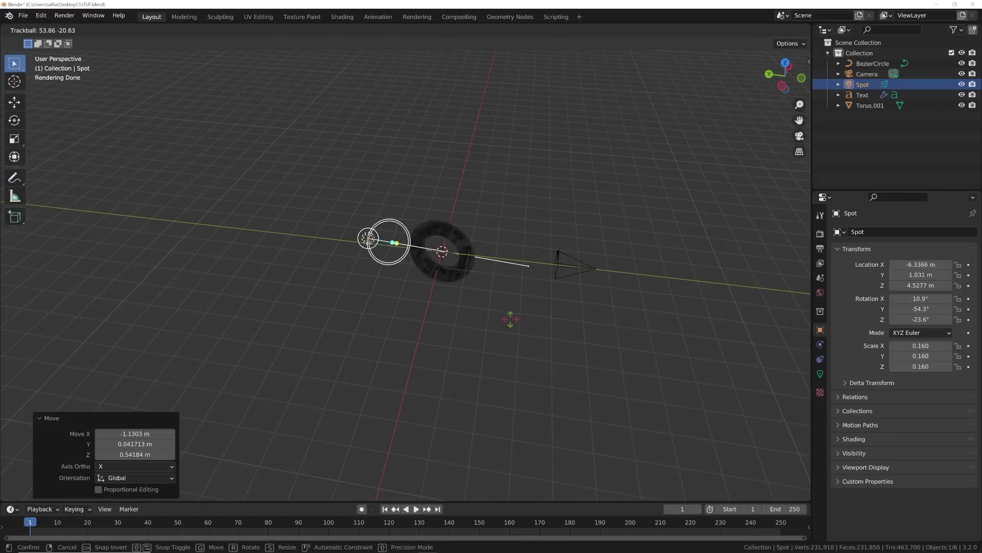
left_click(529, 241)
key("KP_0")
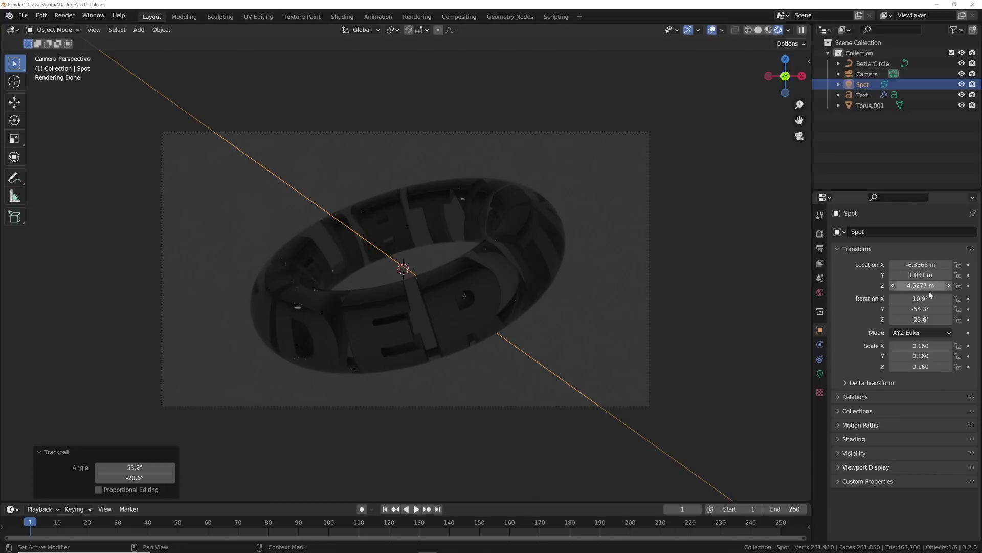
left_click(510, 373)
left_click(520, 355)
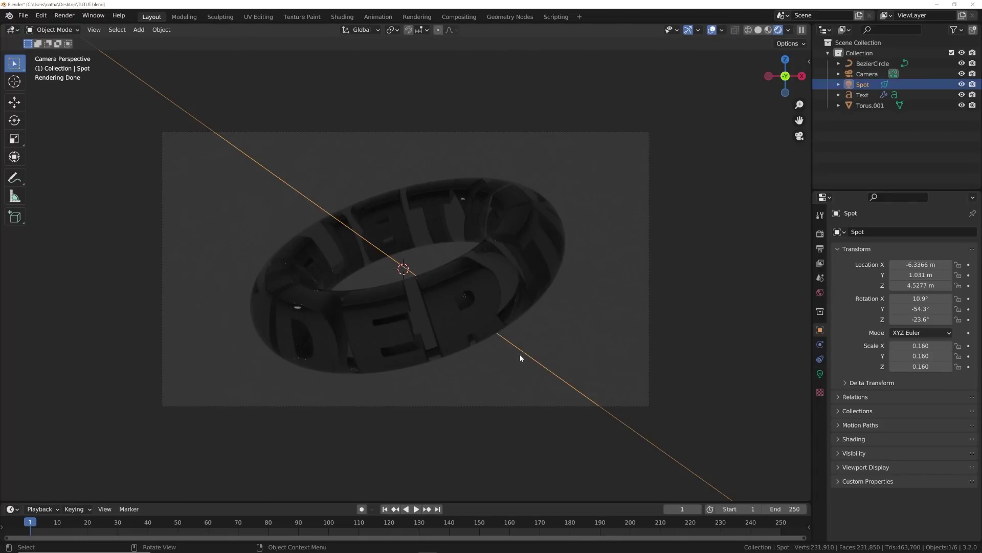
- Try the spot light at 2000 W, settle on a power of 10000 W, and tint its color pale blue
left_click(820, 373)
left_click(916, 302)
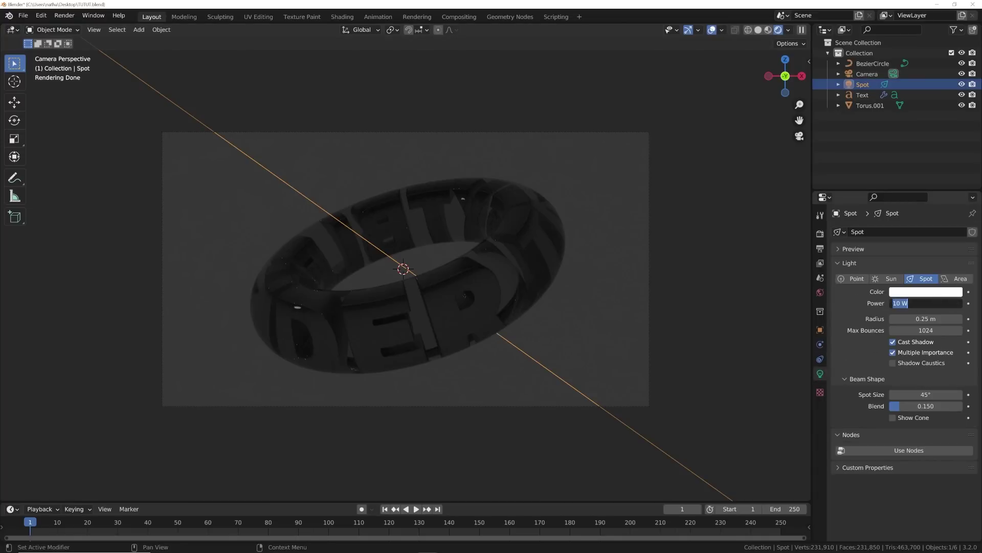
type("2000")
key("Return")
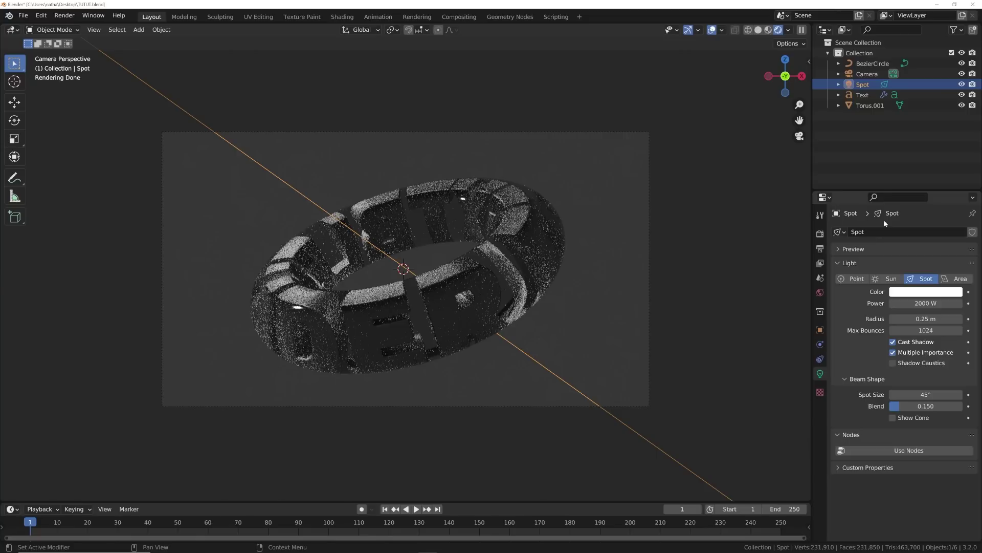
left_click(916, 303)
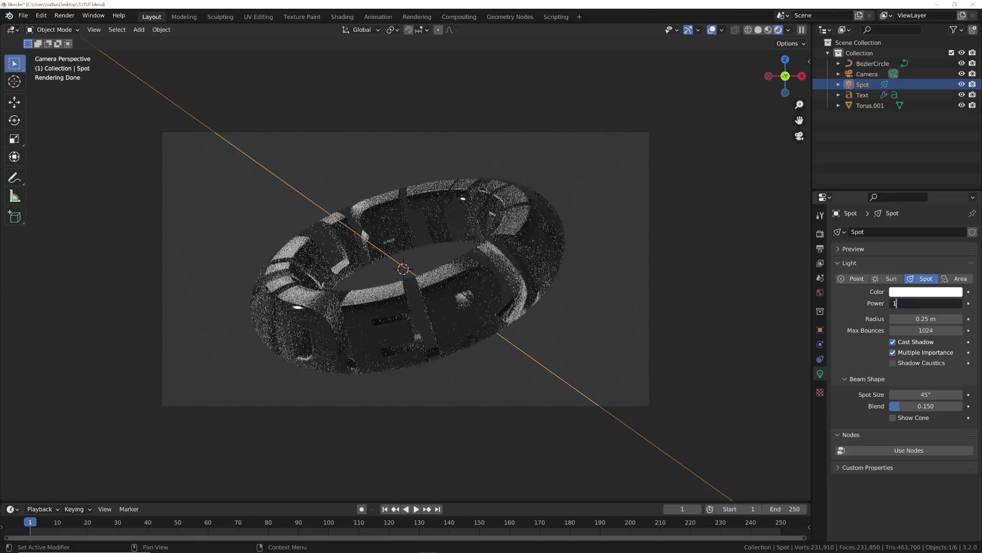
type("10000")
key("Return")
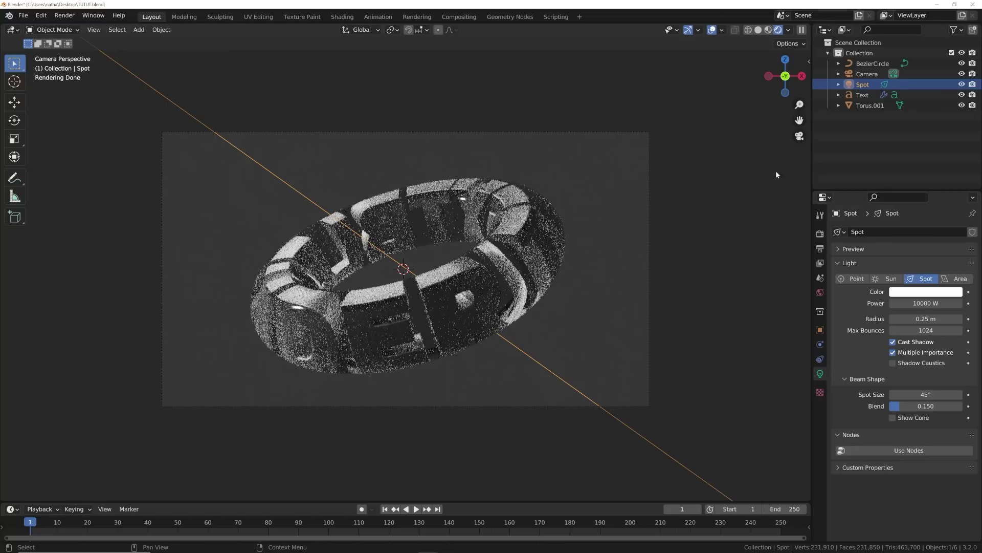
left_click(904, 291)
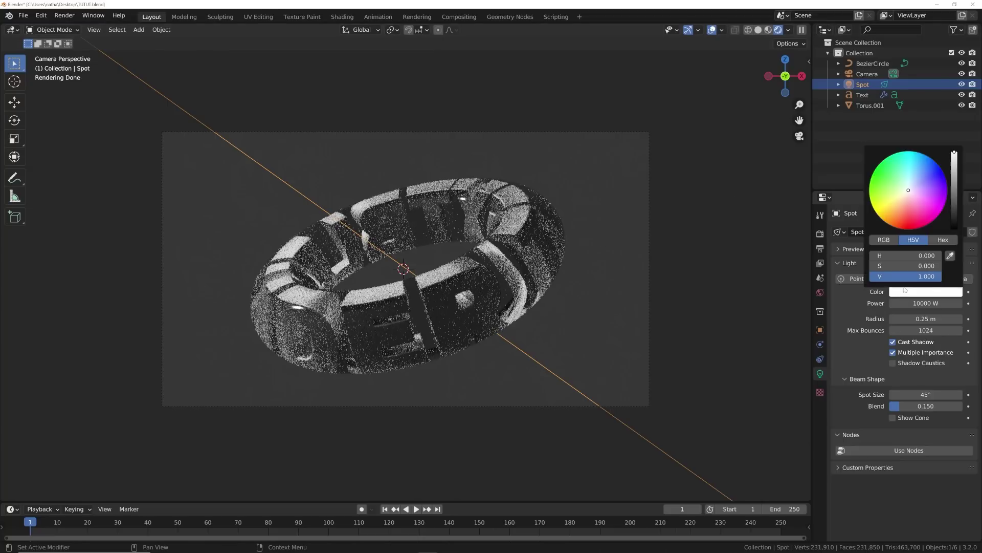
left_click(912, 186)
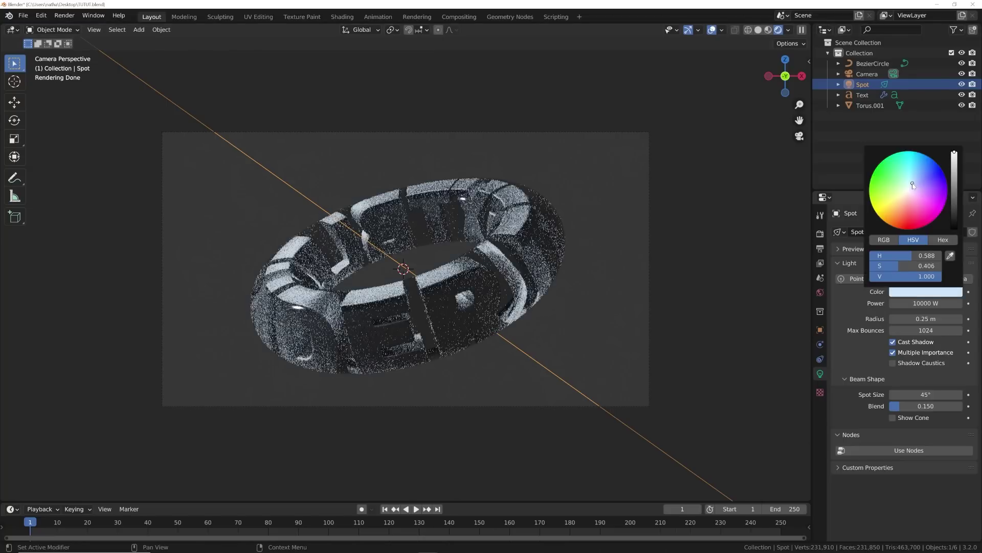
- Switch to solid shading and duplicate the spot light, offsetting the copy about 6.8 m in X, -7.5 m in Y and 2.1 m in Z
left_click(761, 31)
middle_click_drag(522, 103, 511, 180)
scroll(388, 234, "down", 10)
middle_click_drag(388, 234, 487, 211)
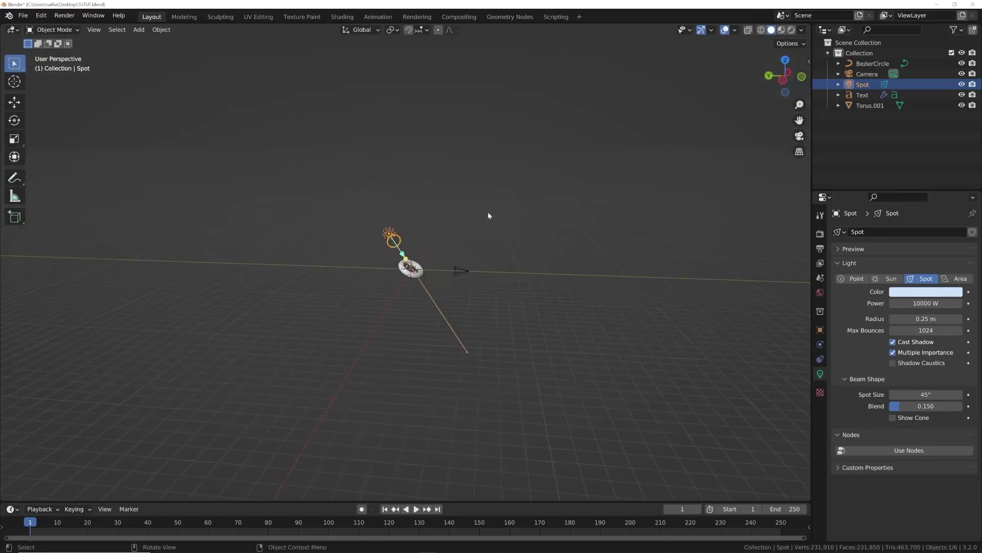
scroll(451, 256, "up", 4)
mouse_move(446, 259)
middle_mouse_down()
mouse_move(440, 282)
mouse_move(453, 299)
mouse_move(399, 340)
middle_mouse_up()
key("shift+d")
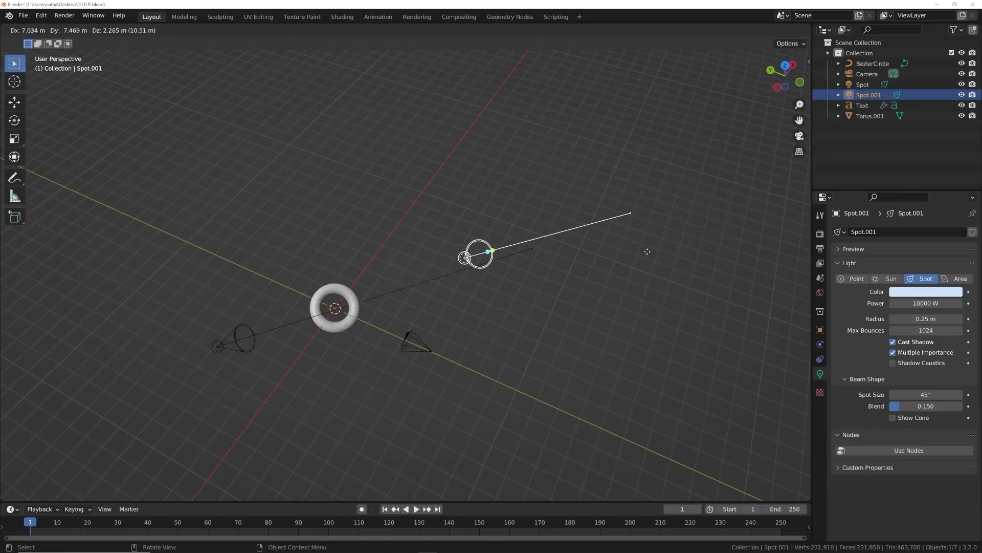
left_click(645, 259)
- Reposition the duplicated spot light by about 2.5 m in X, -0.1 m in Y and -2.6 m in Z
middle_click_drag(645, 260, 544, 215)
key("g")
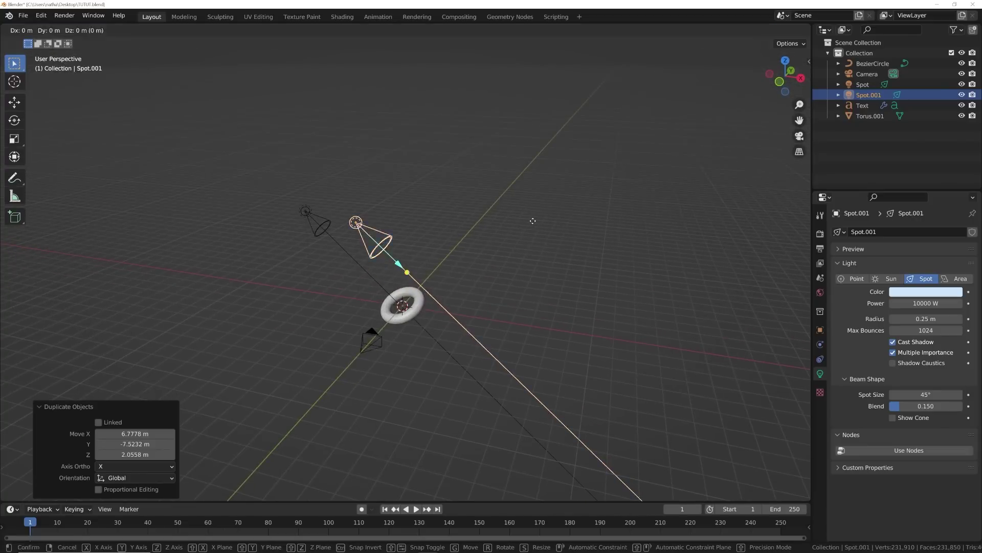
left_click(588, 286)
- Aim the duplicated spot light at the ring with a trackball rotation of about 70.5° and 64.2°
middle_click_drag(589, 289, 570, 305)
key("r")
key("r")
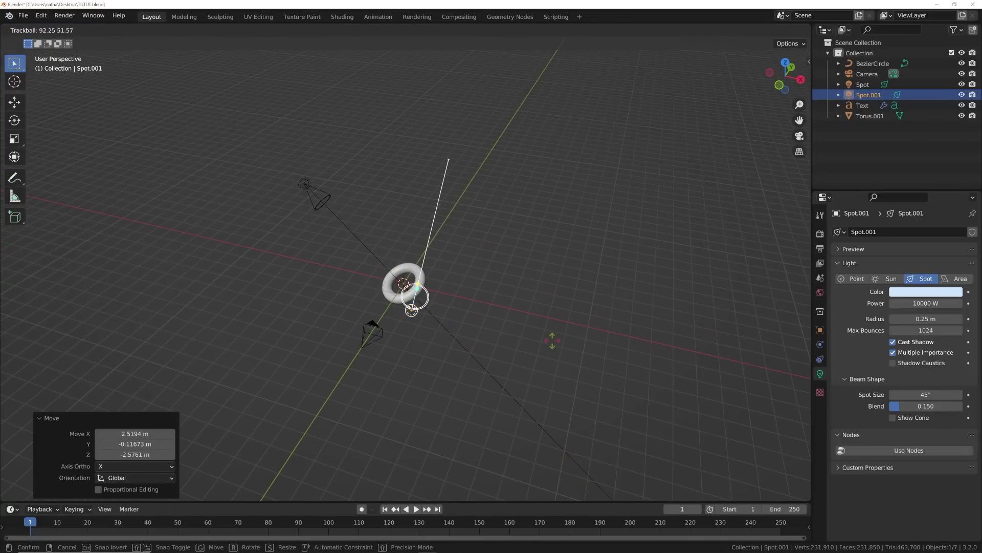
left_click(543, 324)
middle_click_drag(543, 324, 544, 286)
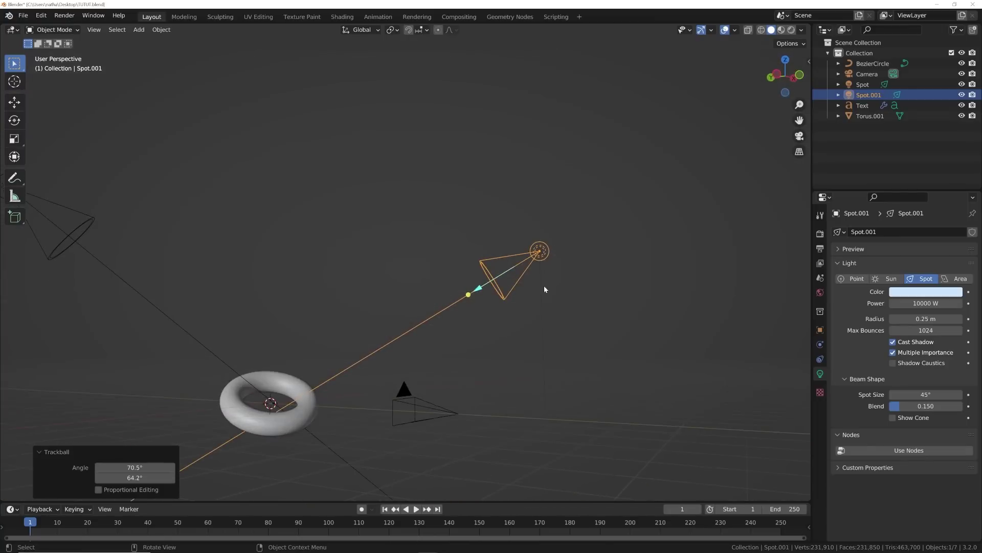
scroll(544, 285, "up", 3)
- Look through the camera in rendered shading and change the duplicated spot light's color to red
key("KP_0")
left_click(792, 30)
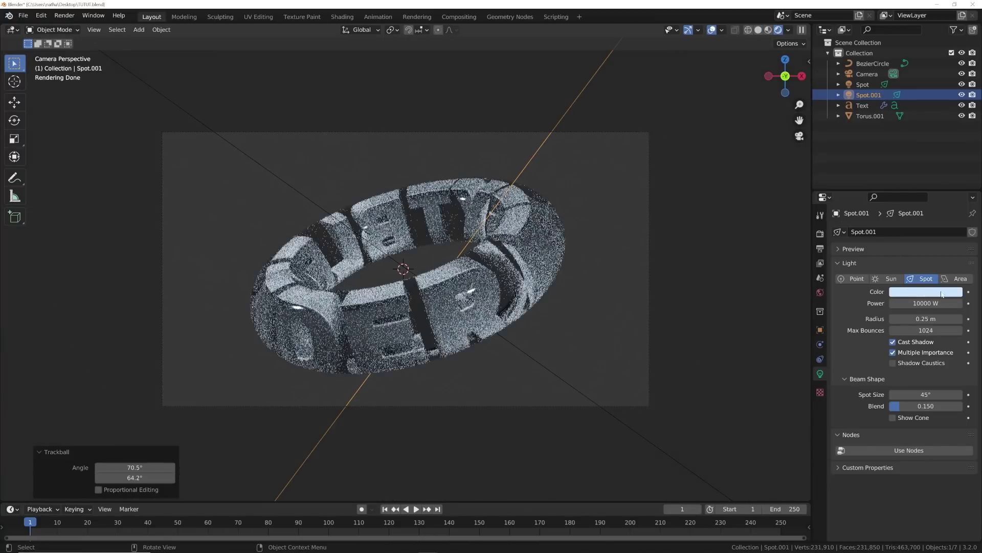
left_click(913, 292)
left_click(905, 228)
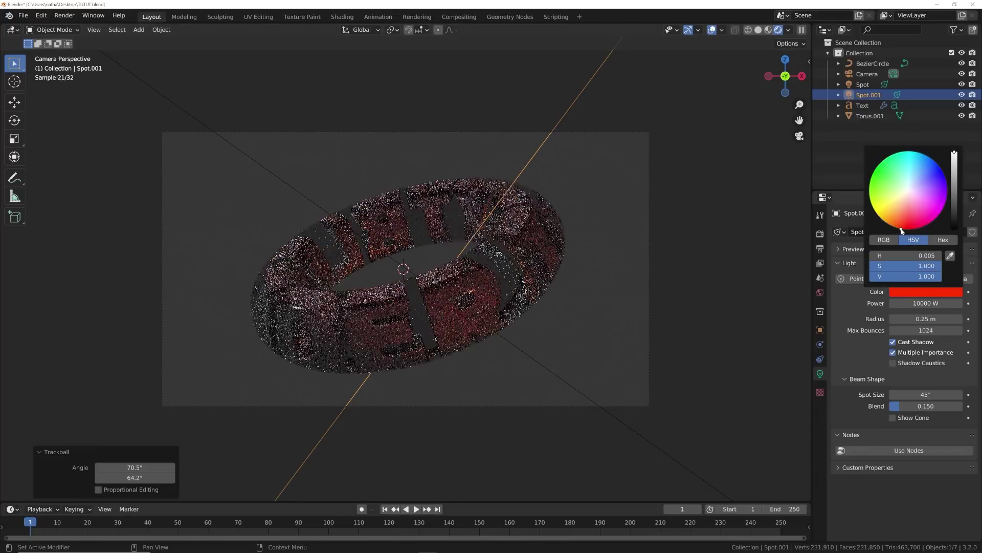
- Set the world background color to black and turn off the viewport overlays
left_click(819, 293)
left_click(922, 297)
left_click(954, 222)
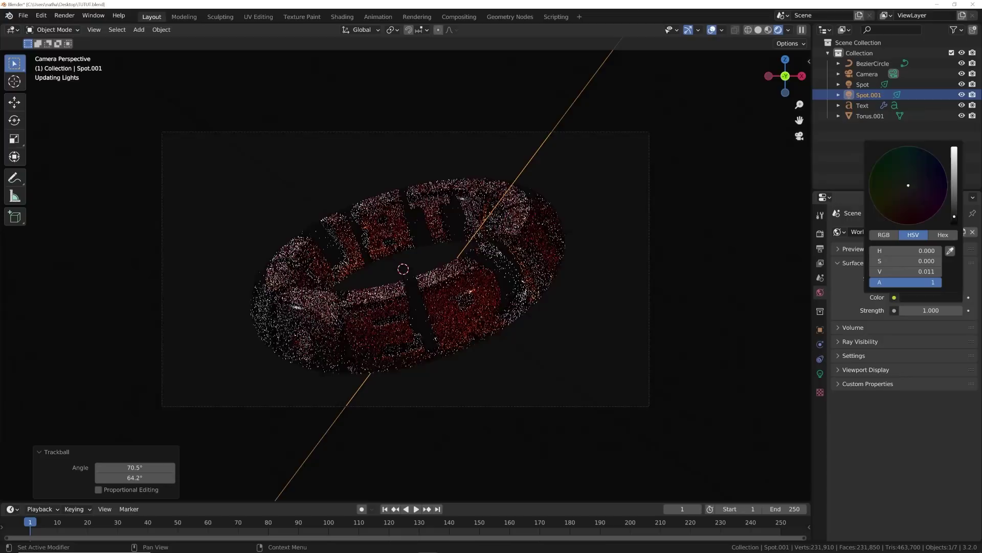
left_click(711, 30)
- Set the power of the first spot light, Spot, to 20000 W
left_click(864, 87)
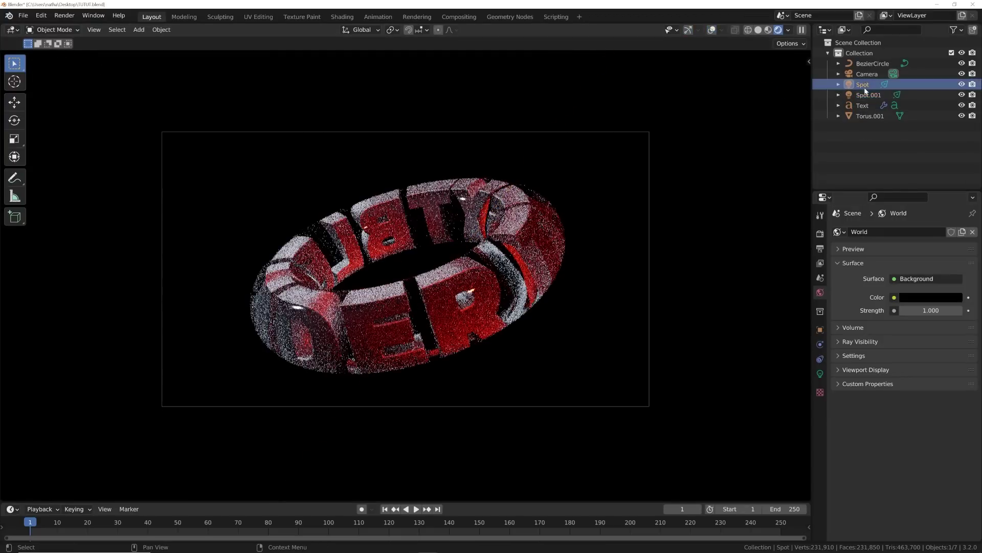
left_click(820, 373)
left_click(918, 302)
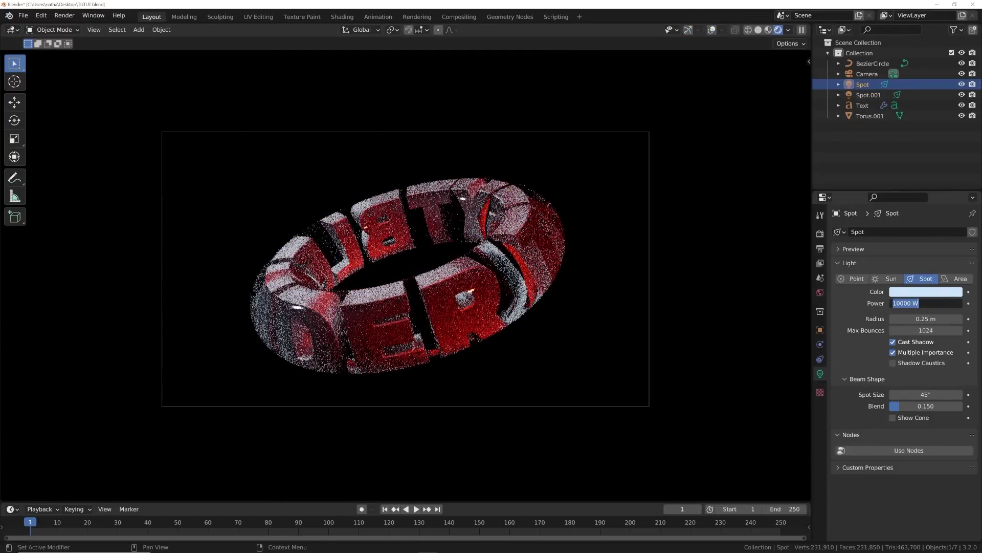
type("20000")
key("Return")
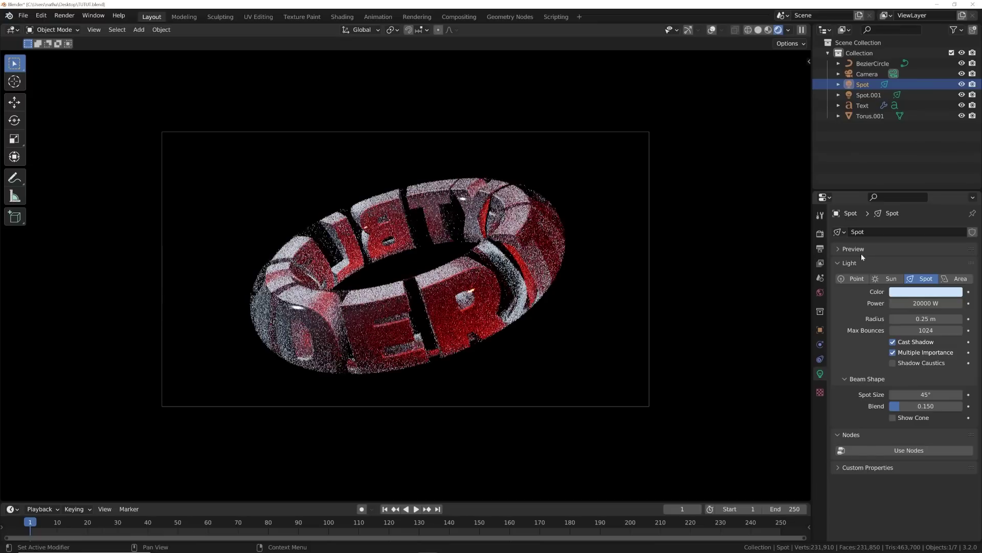
- Set the base color of the torus's glass material to pure white and deselect the torus
left_click(552, 267)
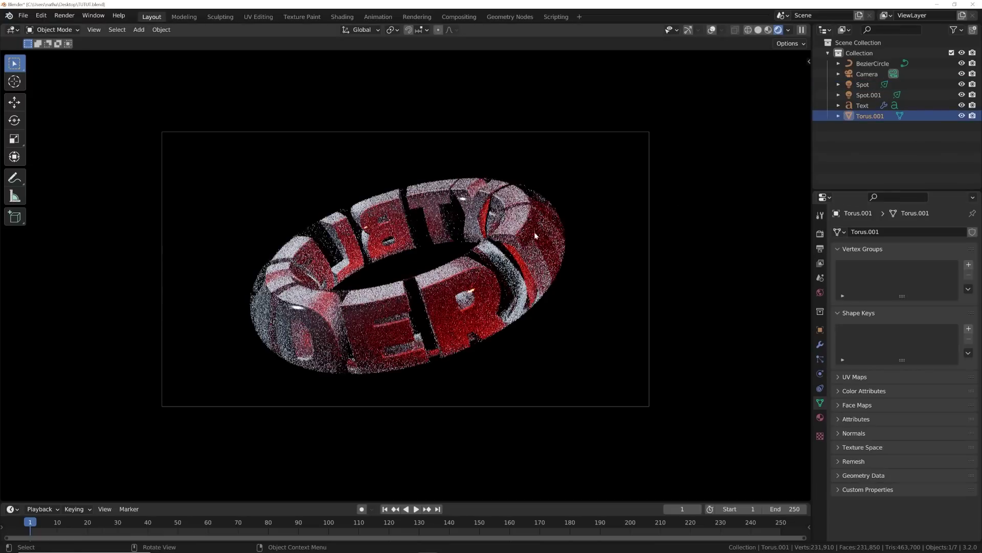
left_click(820, 417)
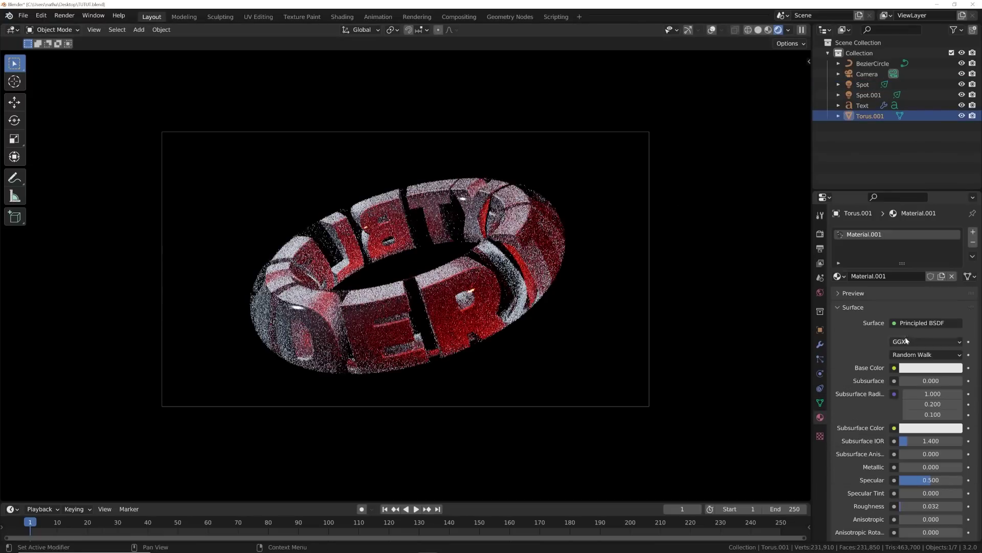
left_click(931, 367)
left_click(955, 225)
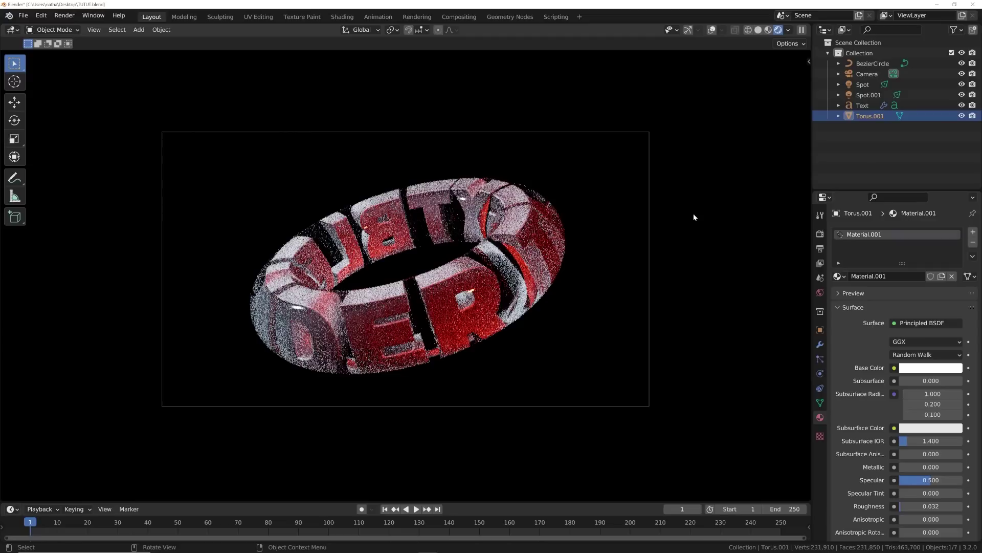
left_click(545, 352)
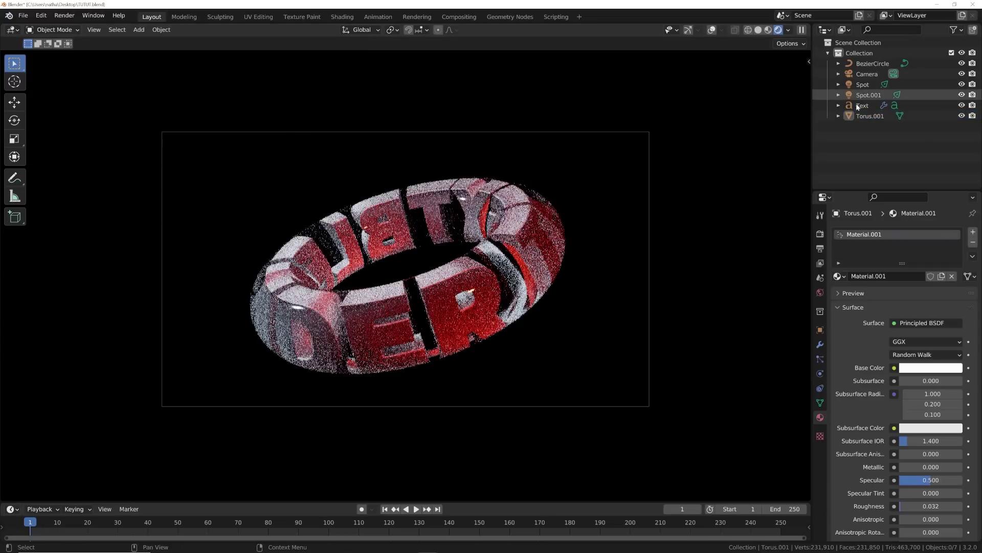
- Shift the red spot light's color to a slightly orange red with hue 0.008, saturation 1 and value 1
left_click(869, 95)
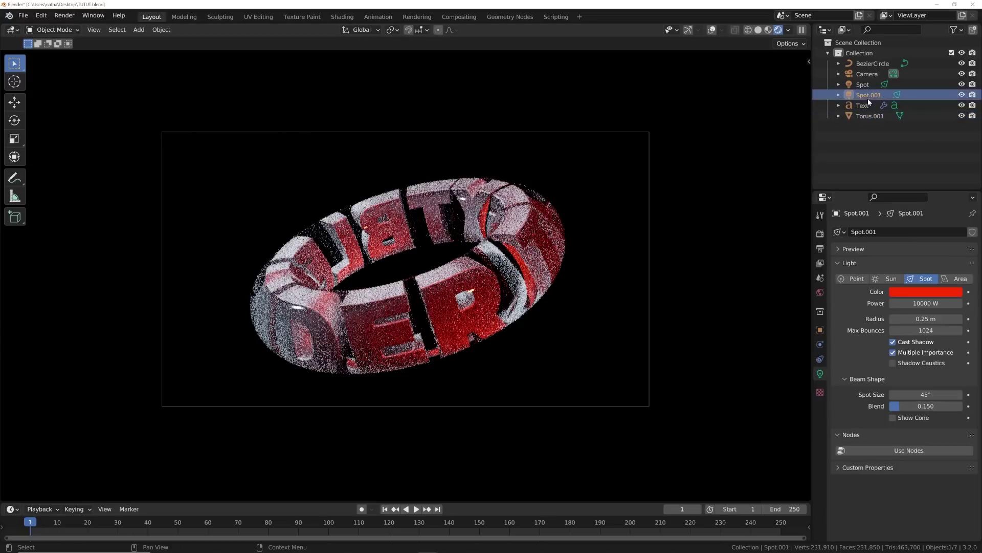
left_click(930, 303)
key("Return")
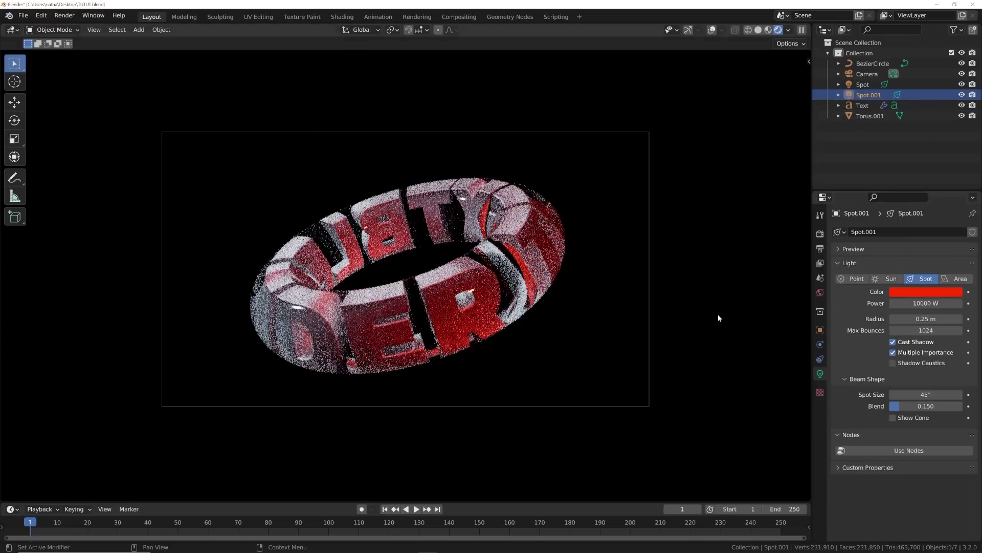
left_click(902, 291)
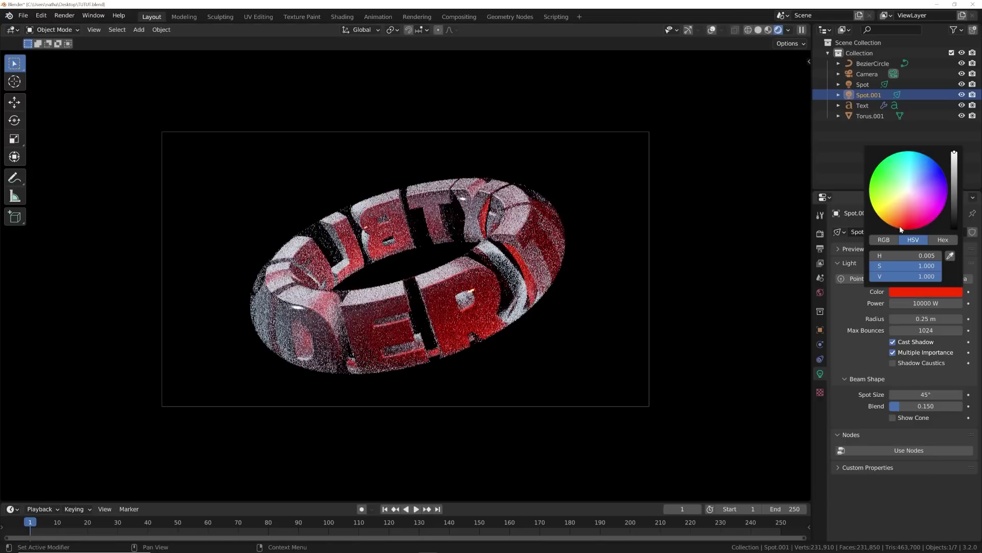
left_click_drag(900, 229, 904, 229)
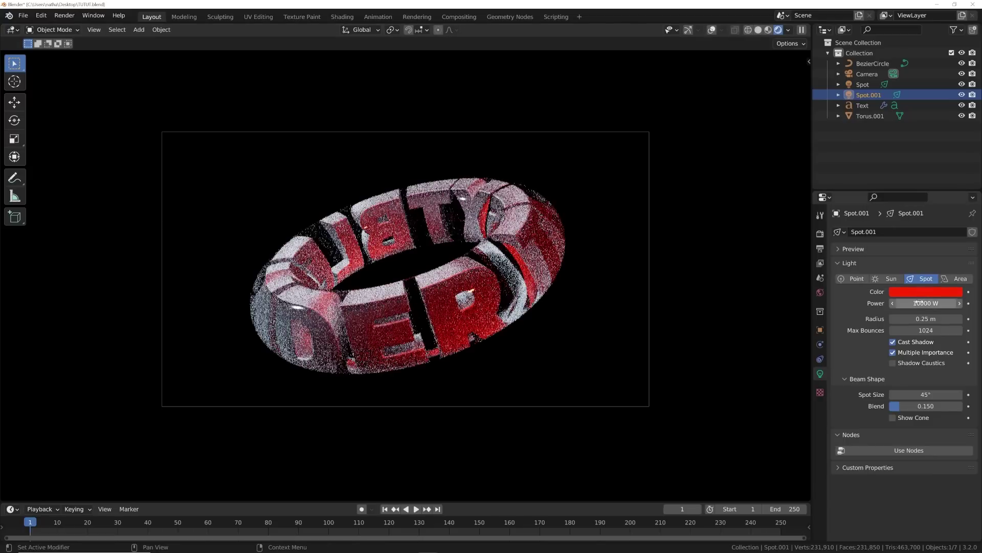
left_click(916, 291)
left_click(900, 229)
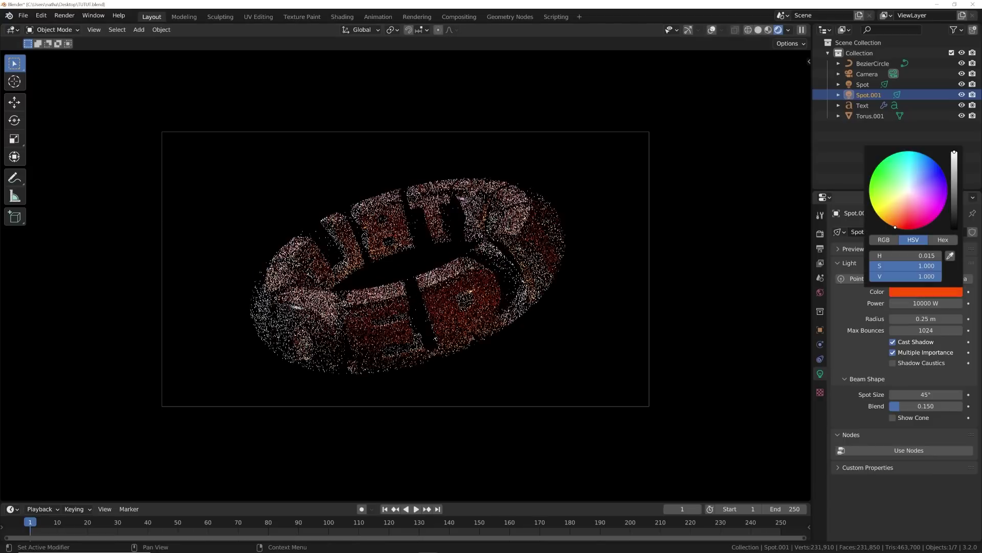
left_click(910, 294)
left_click(897, 227)
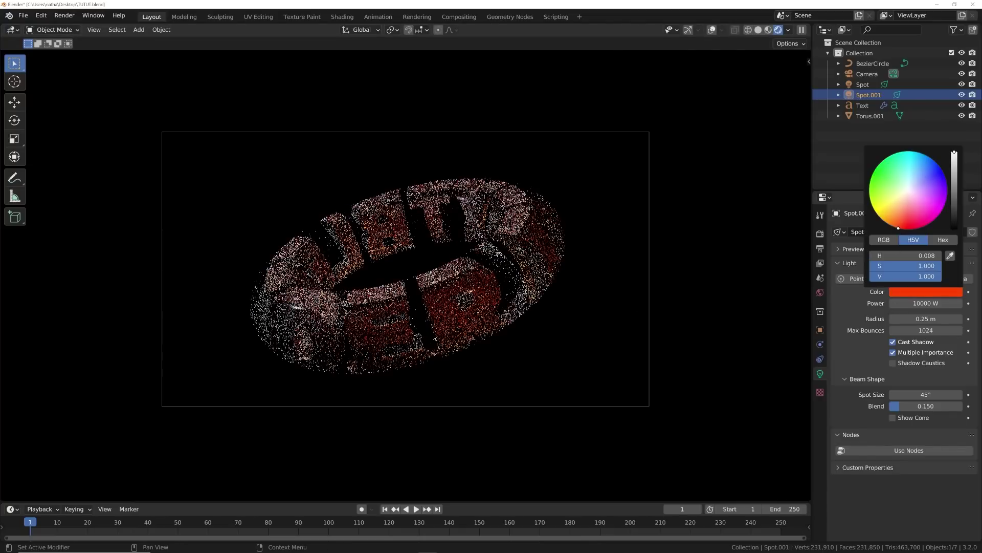
- Switch the viewport to solid shading, render a still image of the ring and close the render window
left_click(870, 85)
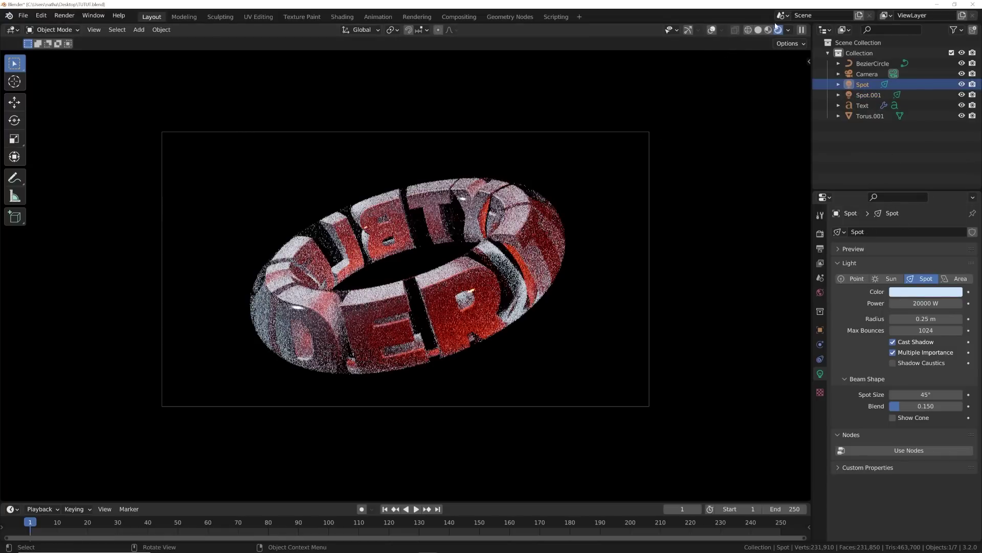
left_click(758, 30)
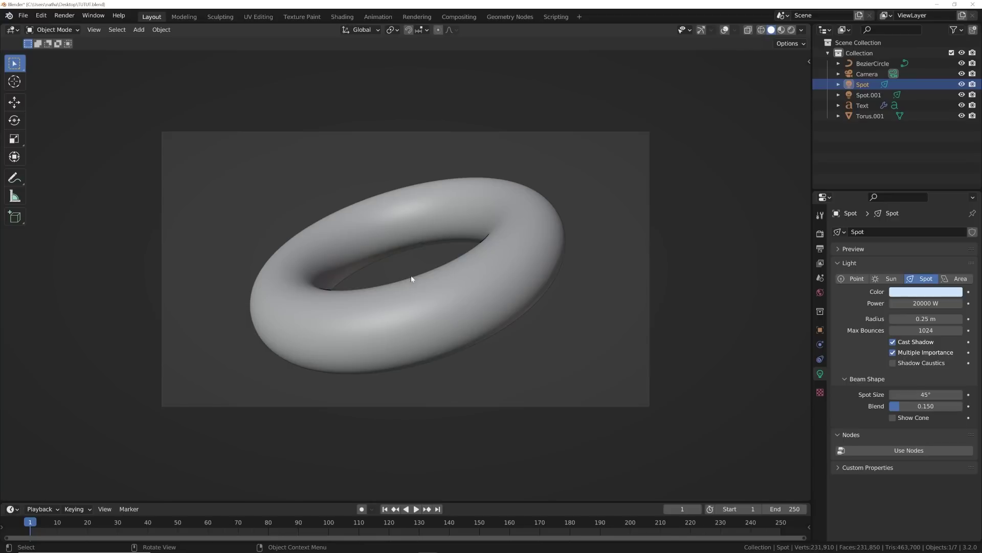
left_click(64, 16)
left_click(82, 26)
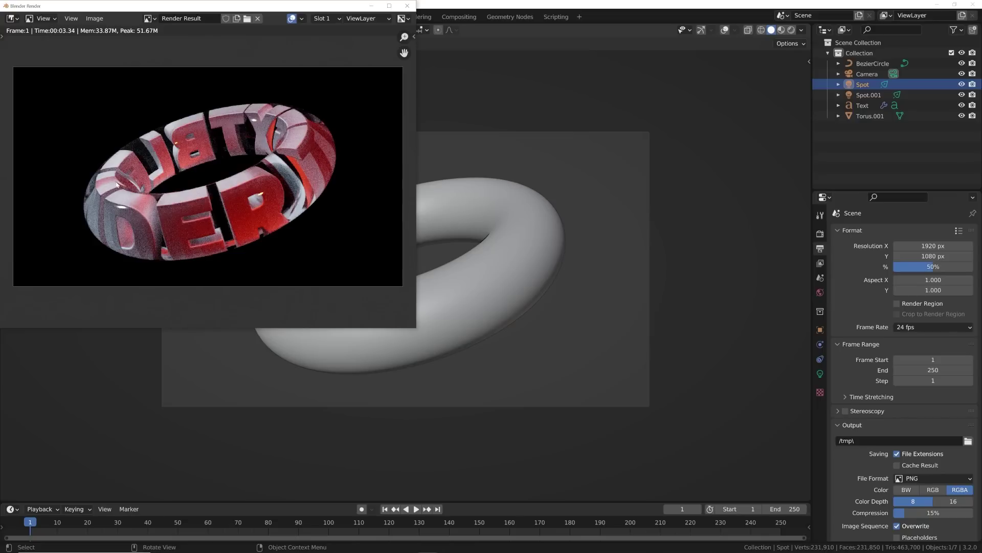
left_click(407, 5)
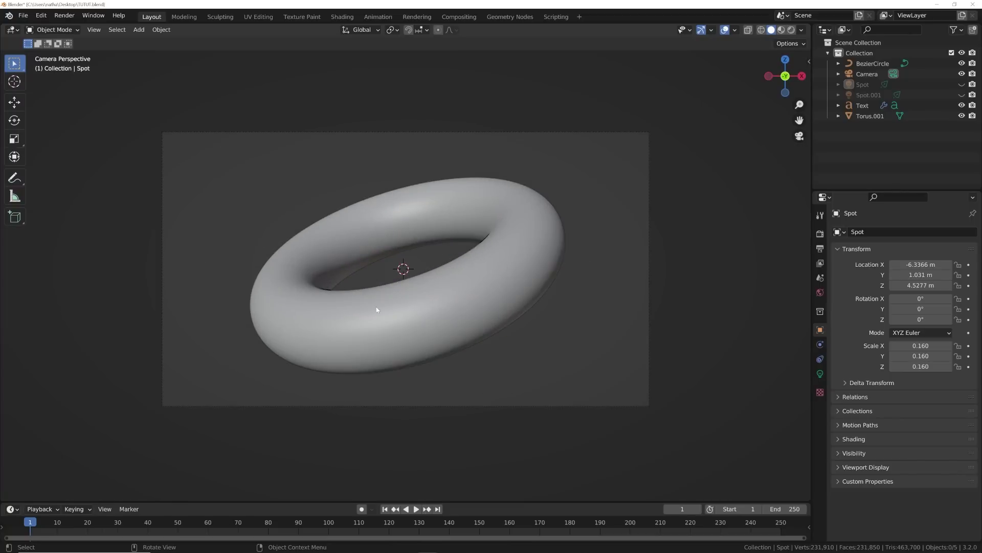
- Set the torus's X, Y and Z rotation to 0°
middle_click_drag(373, 306, 500, 316)
left_click(605, 238)
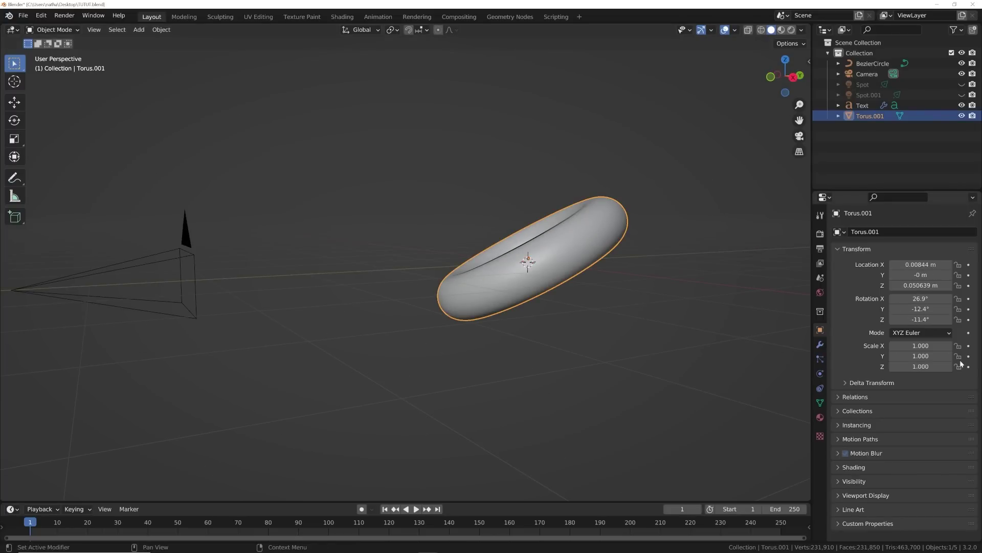
left_click_drag(921, 299, 920, 320)
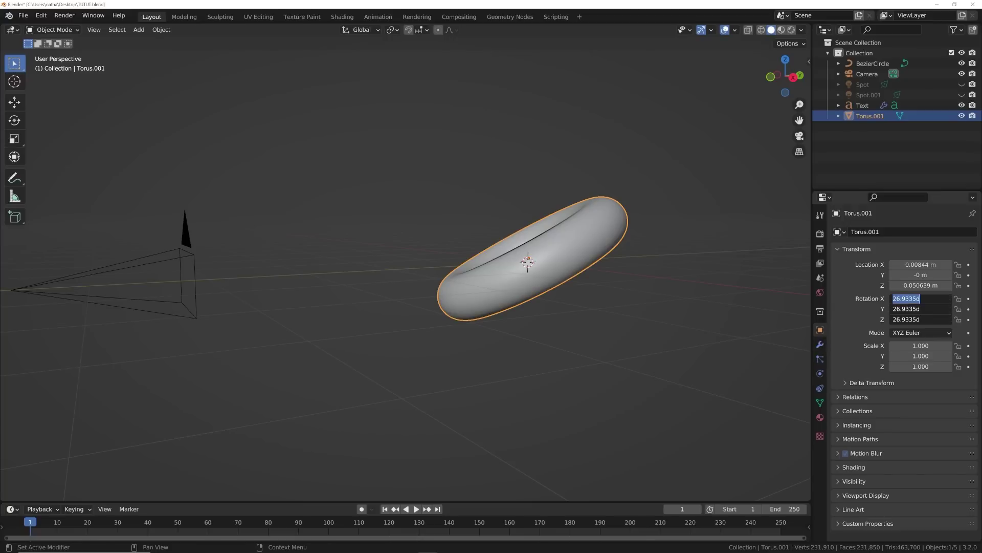
type("0")
key("Return")
- Hide the torus and set the Bezier circle's X, Y and Z rotation to 0°
middle_click_drag(698, 240, 584, 283)
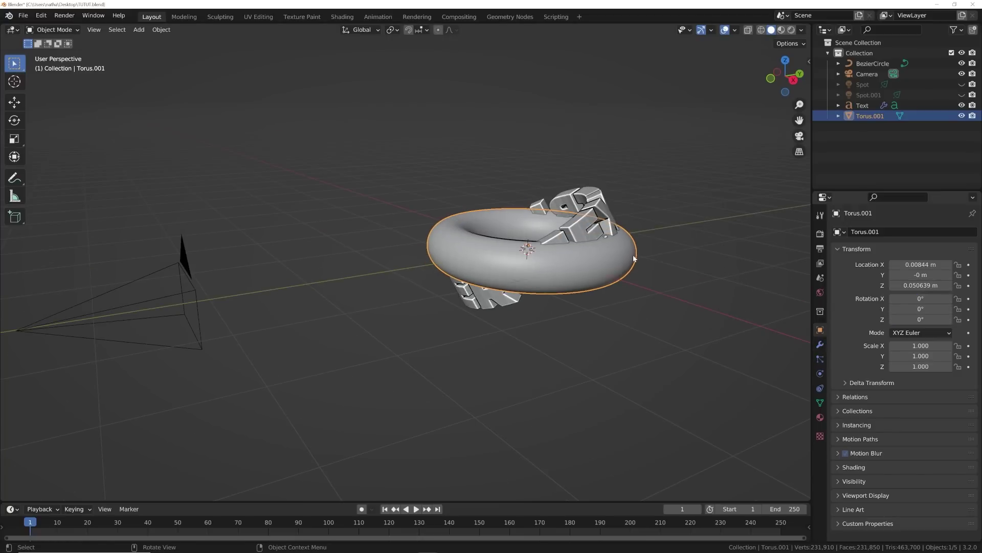
key("h")
left_click(565, 254)
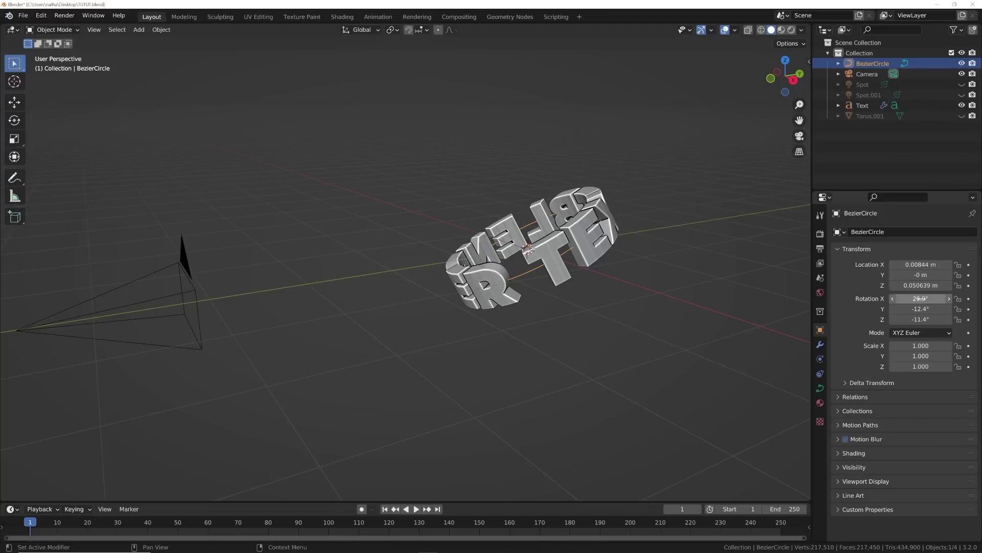
left_click_drag(919, 298, 920, 320)
type("0")
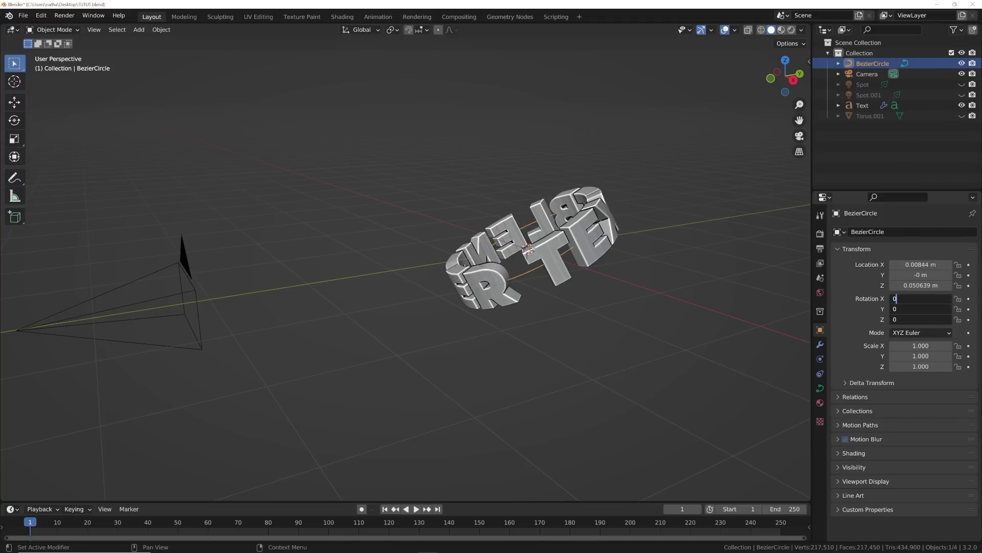
key("Return")
- Set the text object's rotation to 90° in X, 0° in Y and -180° in Z so it lies level on the circle
left_click(651, 310)
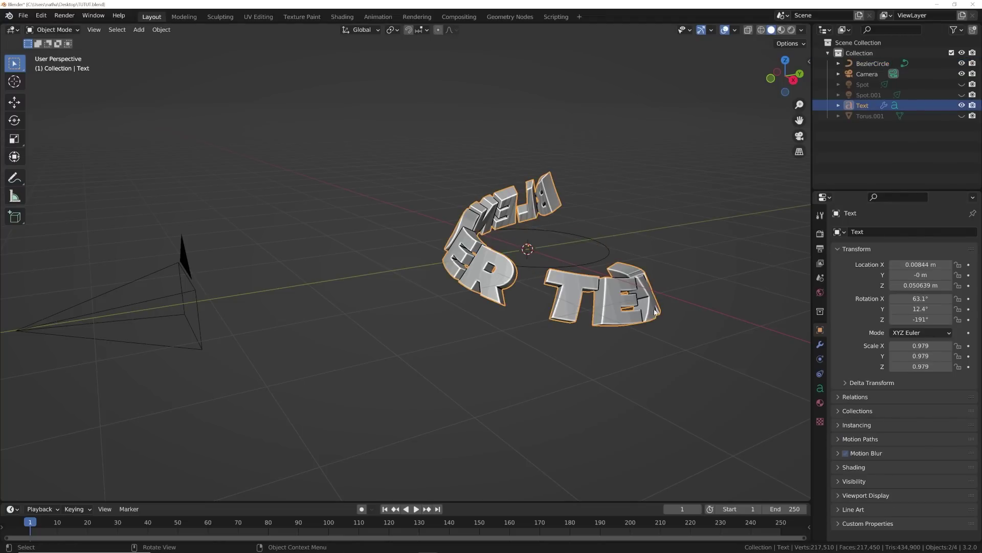
left_click(920, 309)
type("0")
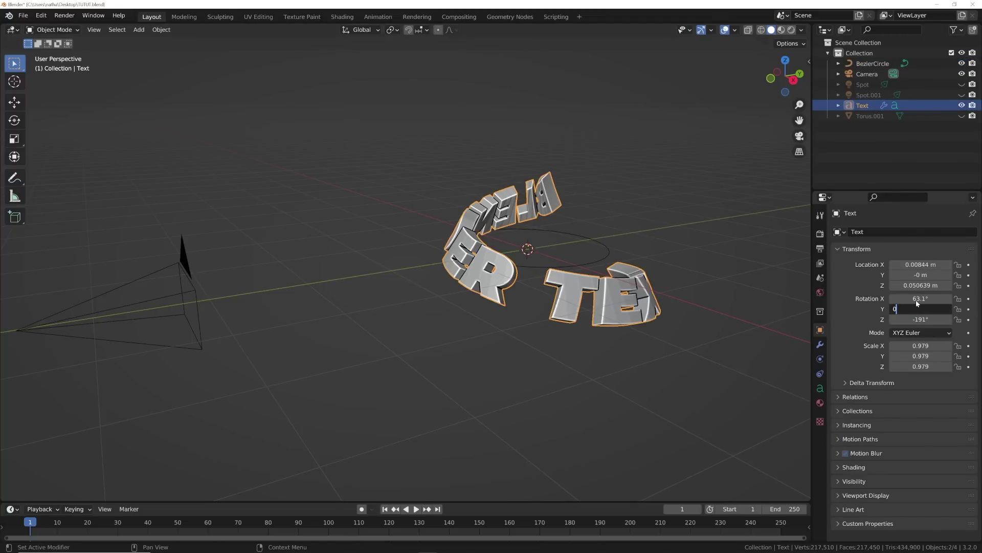
key("Return")
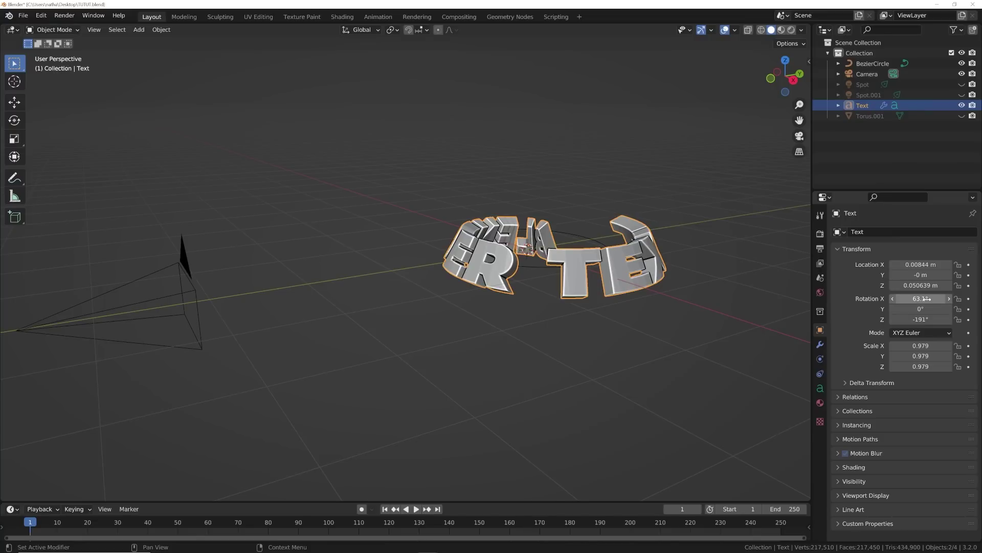
left_click(921, 319)
key("BackSpace")
type("-")
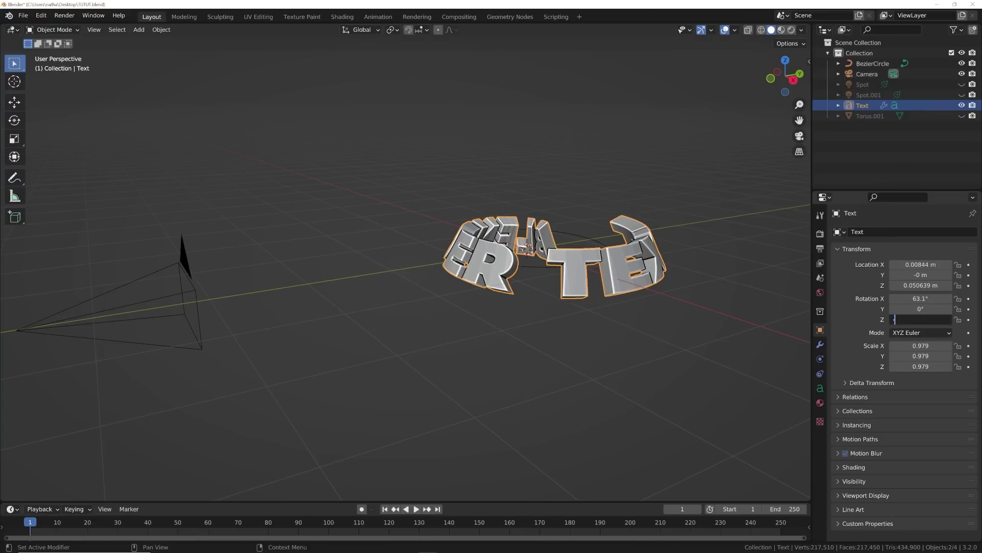
type("180")
key("Return")
left_click(921, 298)
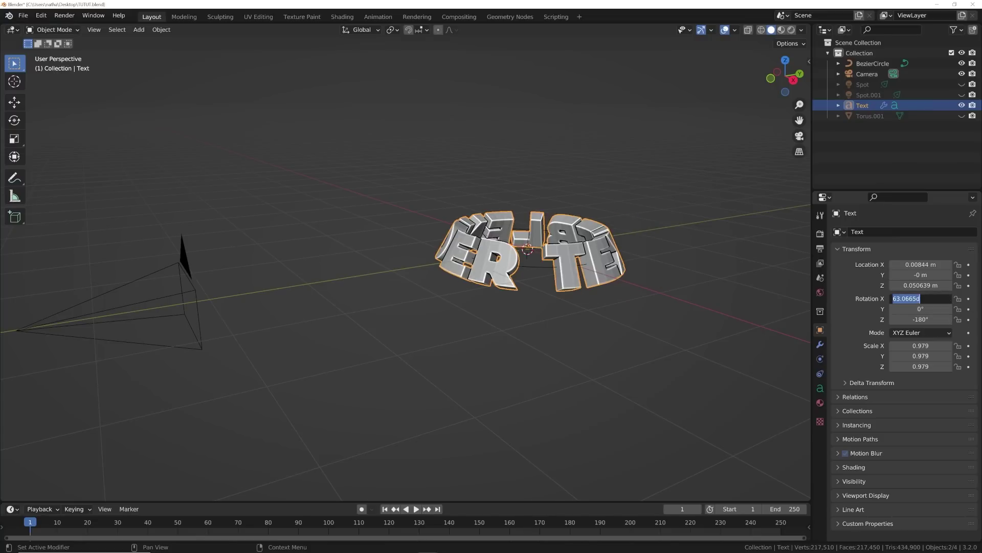
type("90")
key("Return")
left_click(619, 340)
- Unhide the torus, select it and frame it in the viewport
middle_click_drag(618, 340, 620, 280)
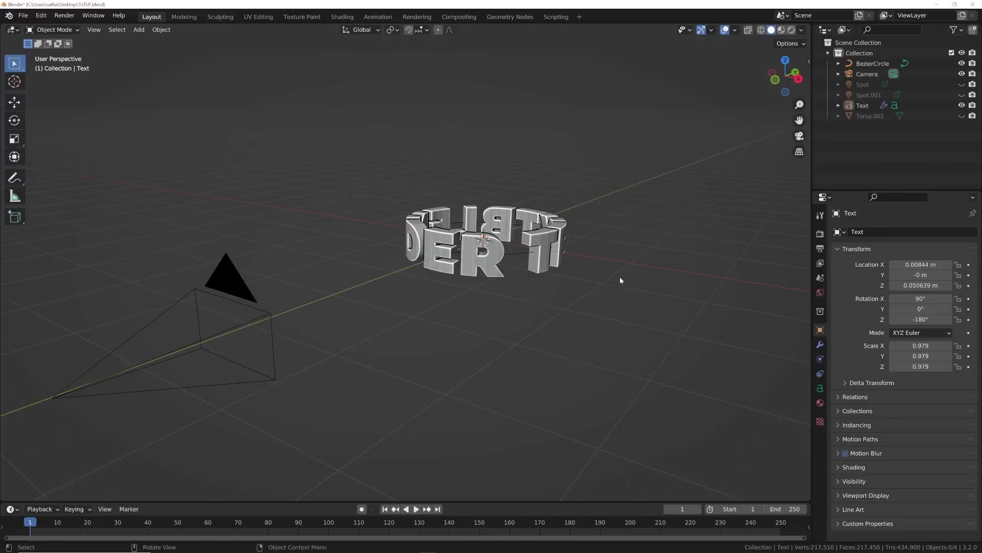
left_click(962, 116)
middle_click_drag(639, 143, 445, 221)
left_click(445, 221)
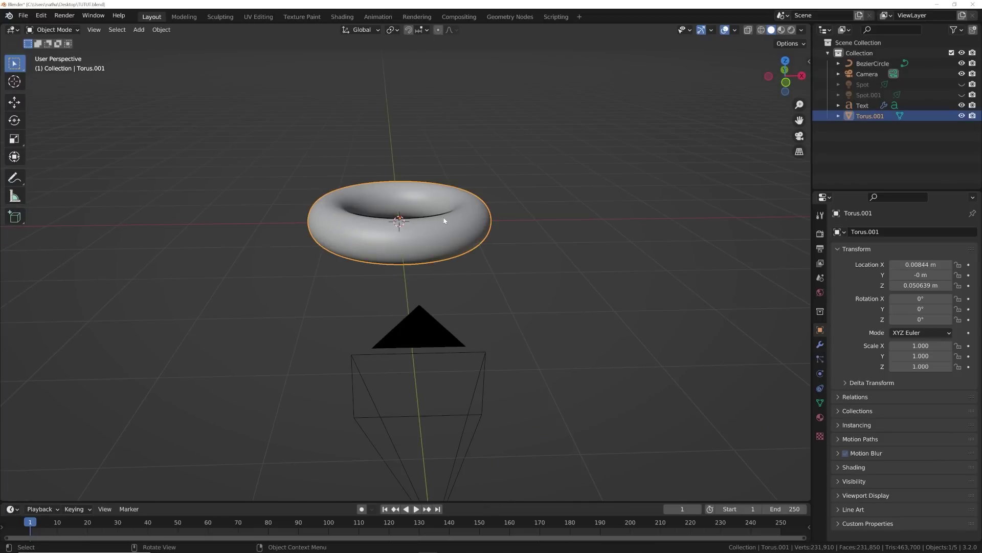
key("KP_Decimal")
middle_click_drag(531, 227, 510, 239)
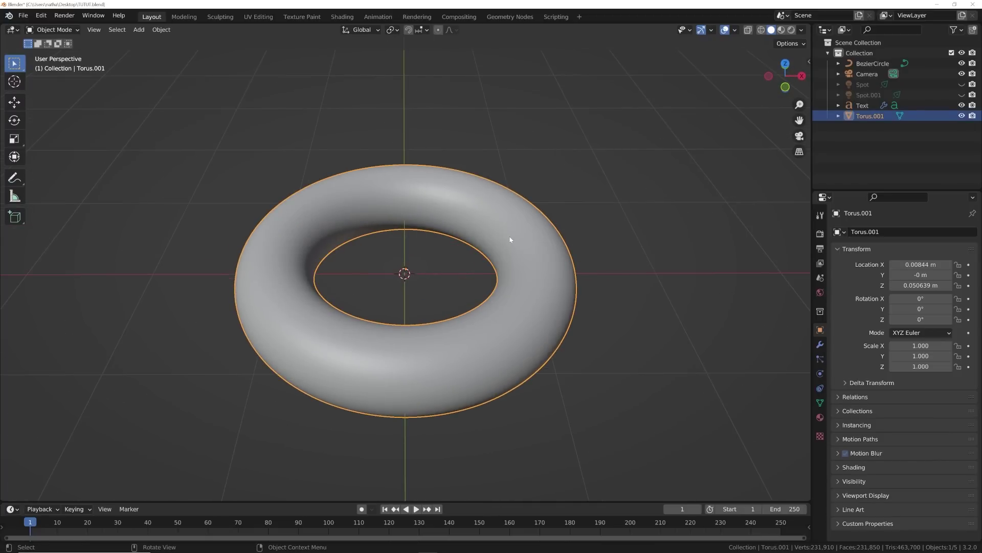
middle_click_drag(510, 239, 470, 365)
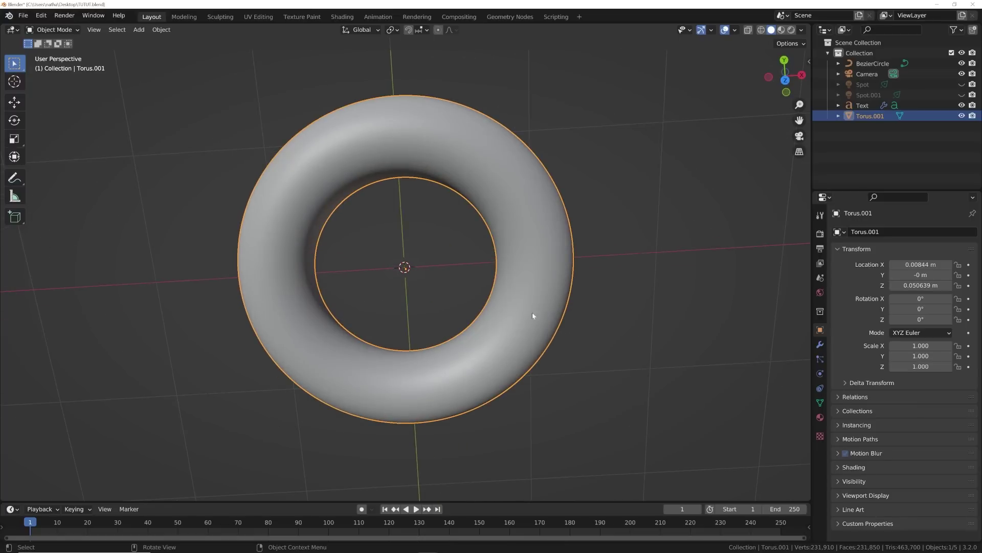
middle_click_drag(532, 315, 592, 217)
key("r")
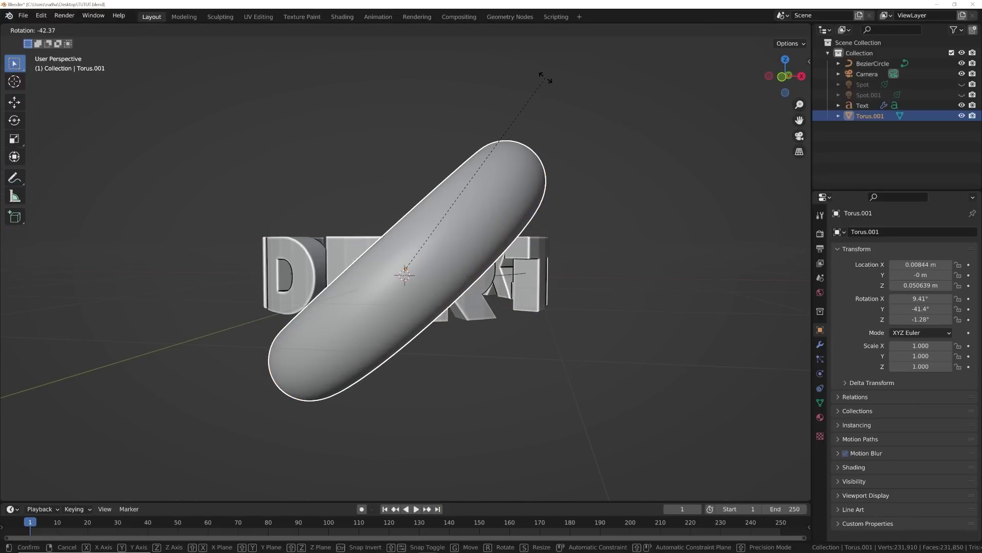
key("Escape")
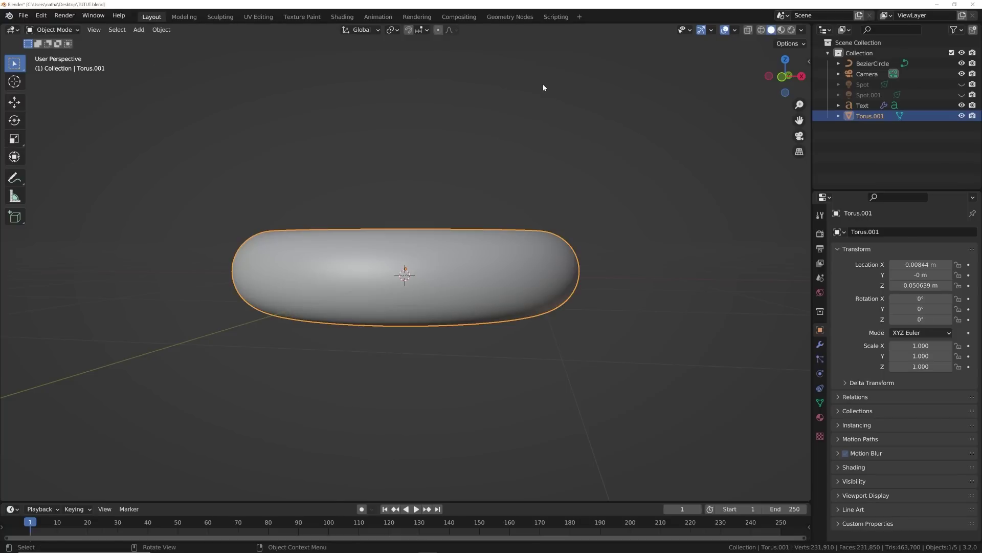
middle_click_drag(543, 88, 484, 174)
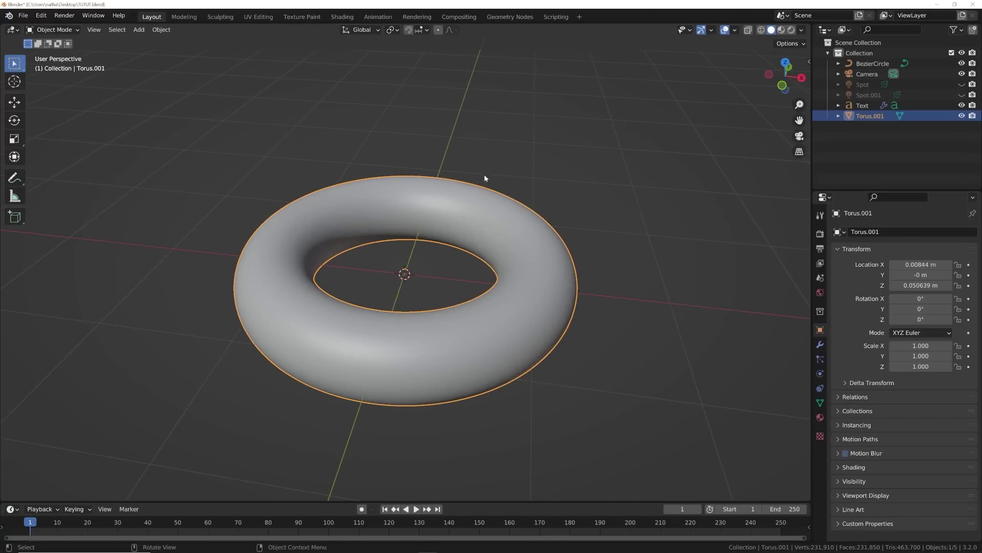
- Add a Plain Axes empty at the world origin and rename it ROTATE 1
left_click(496, 166)
key("shift+a")
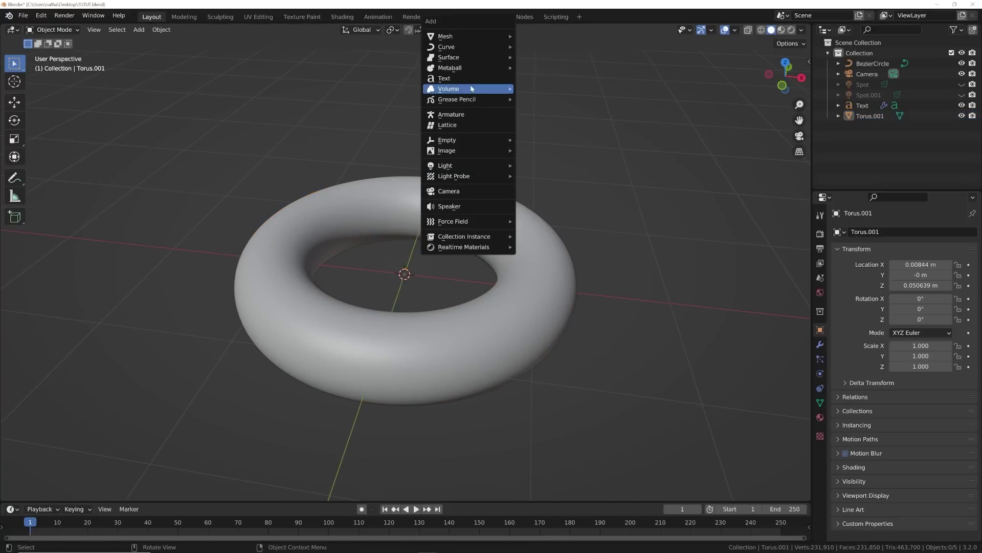
mouse_move(486, 140)
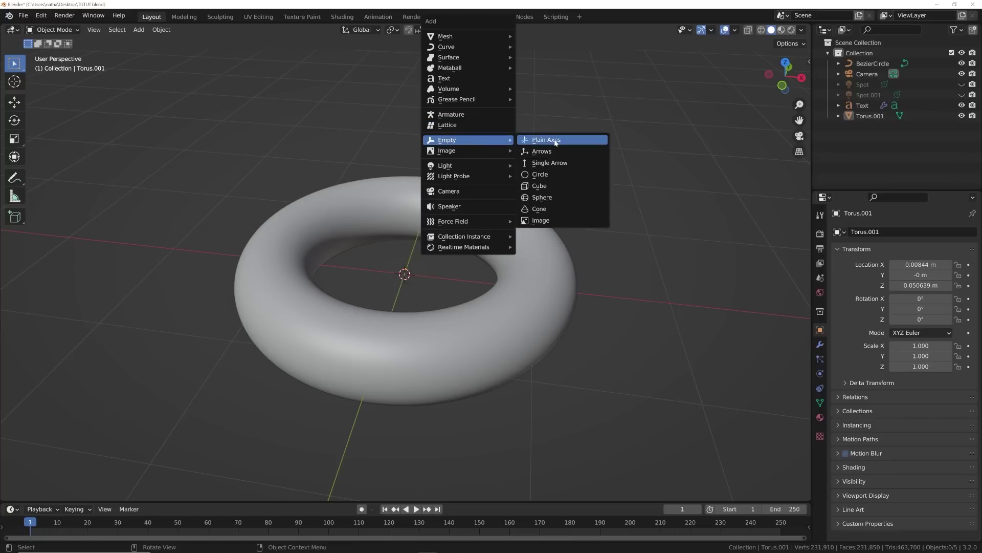
left_click(554, 140)
double_click(869, 84)
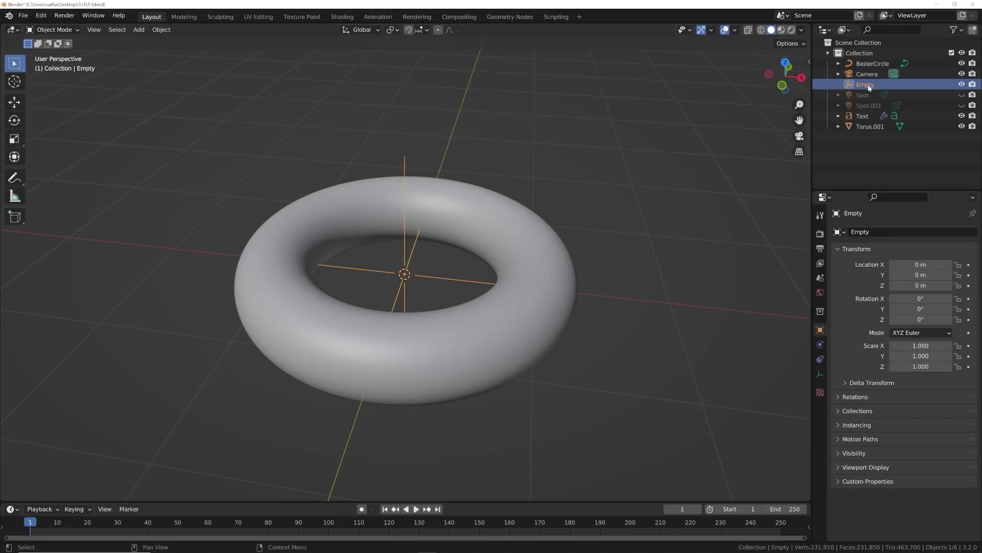
type("R")
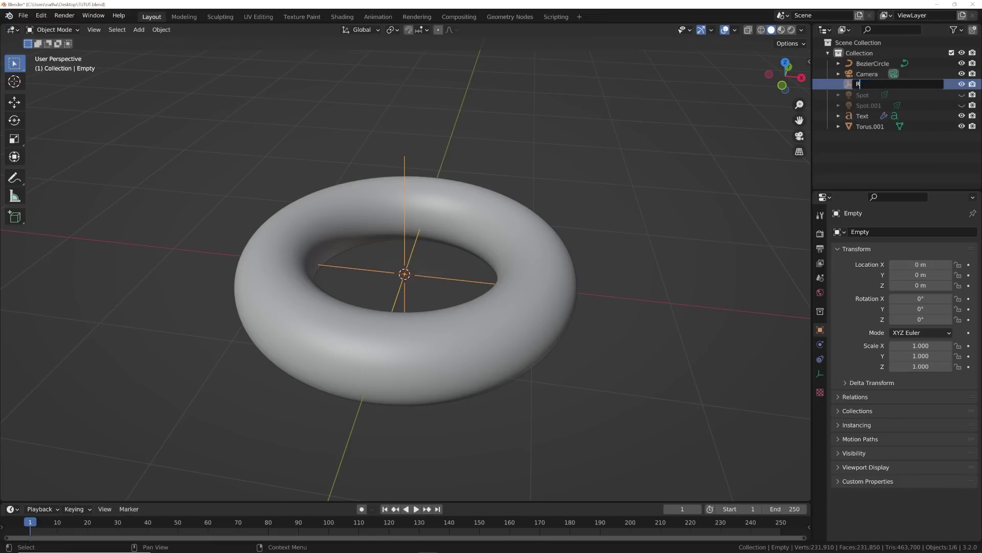
type("OTATE 1")
key("Return")
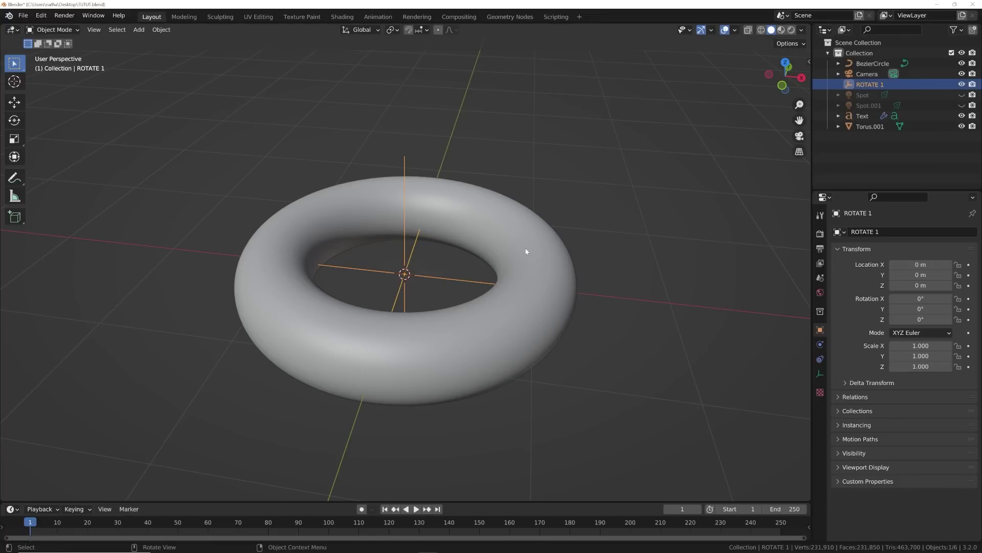
- Deselect the ROTATE 1 empty and switch the viewport to wireframe shading
middle_click_drag(516, 252, 285, 207)
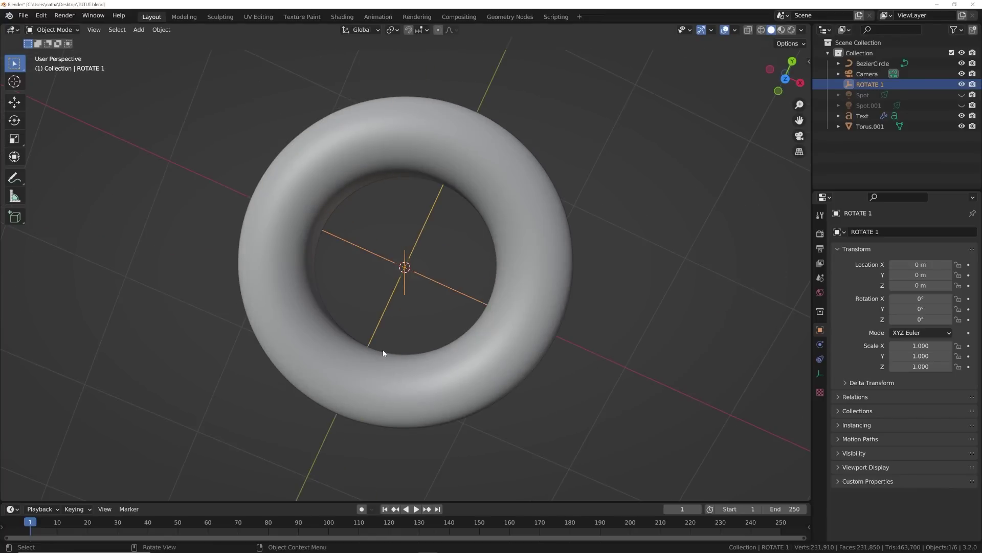
middle_click_drag(383, 353, 437, 243)
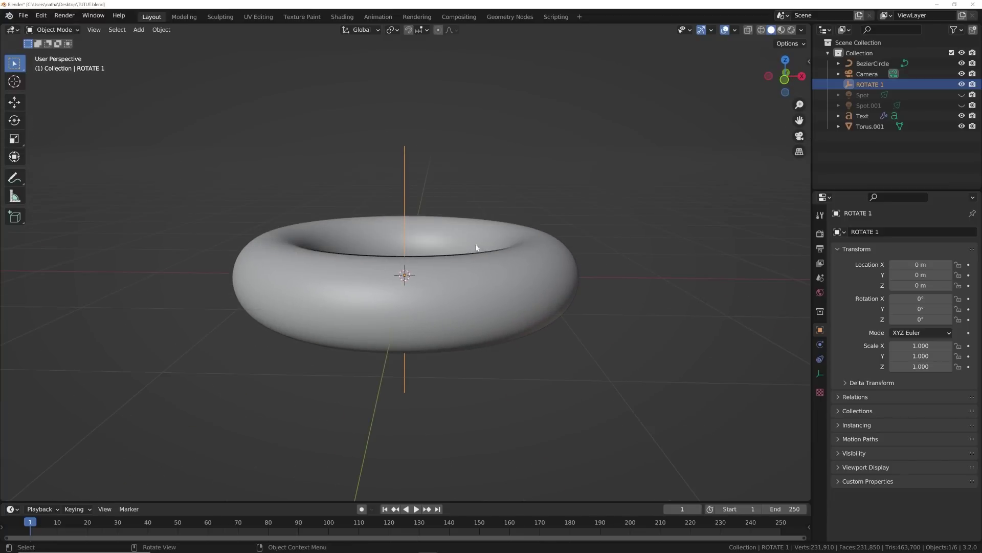
middle_click_drag(487, 174, 658, 213)
left_click(657, 214)
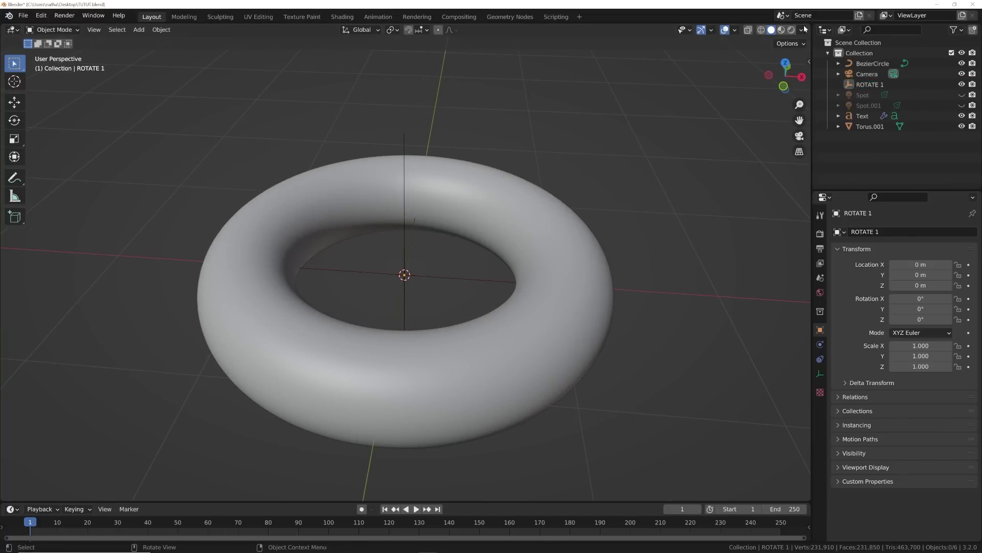
left_click(761, 31)
- Parent the torus, Bezier circle and text to the ROTATE 1 empty using the Object option
middle_click_drag(647, 161, 643, 186)
left_click_drag(655, 166, 514, 245)
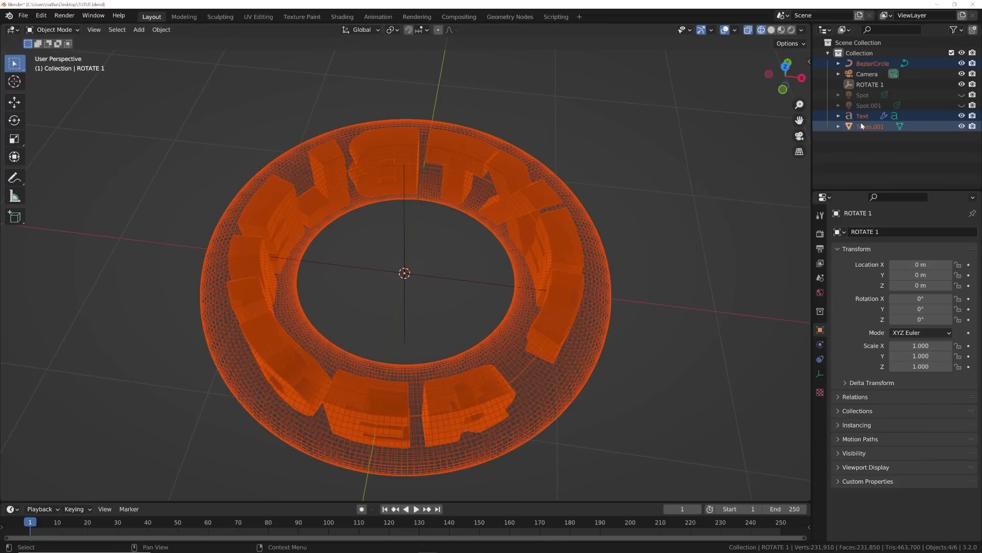
middle_click_drag(446, 312, 408, 300)
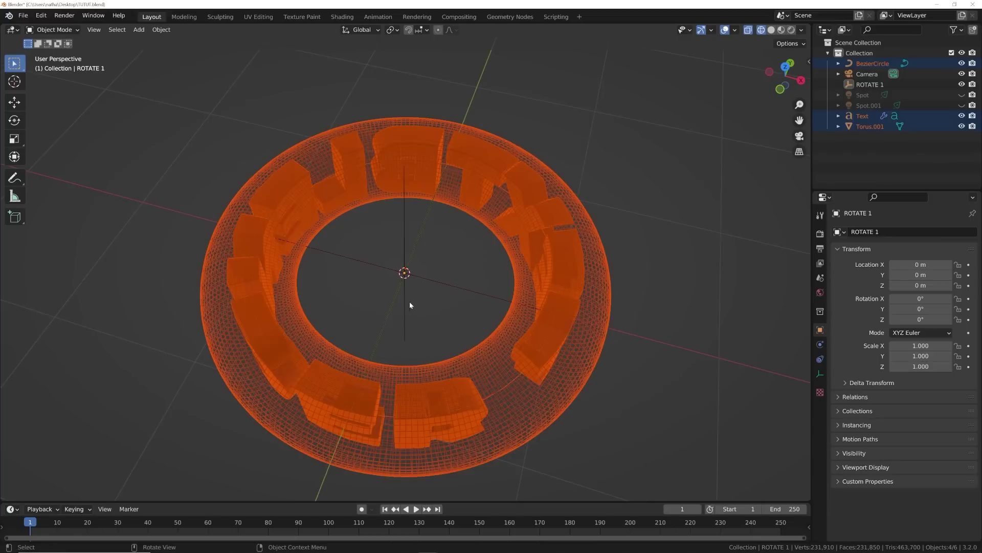
left_click(412, 279, "shift")
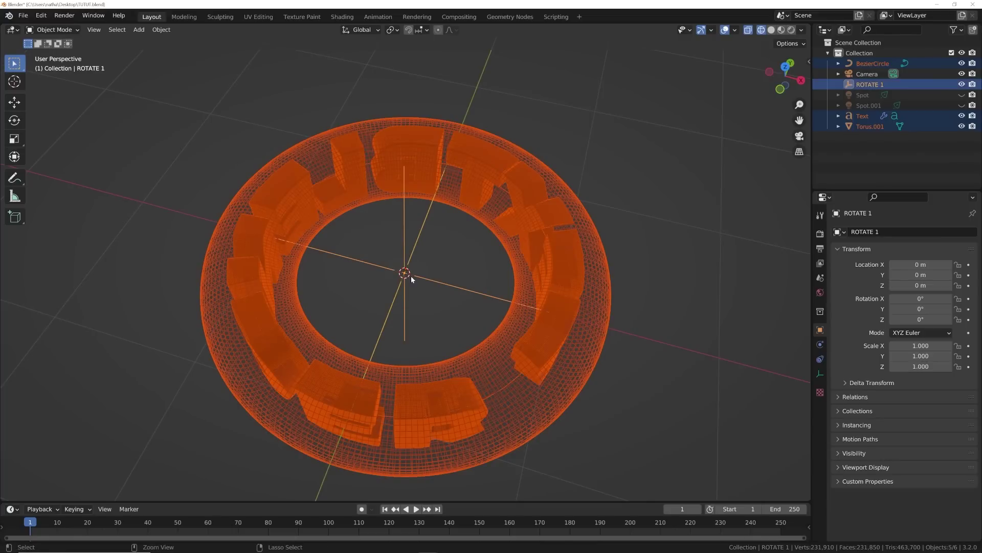
key("ctrl+p")
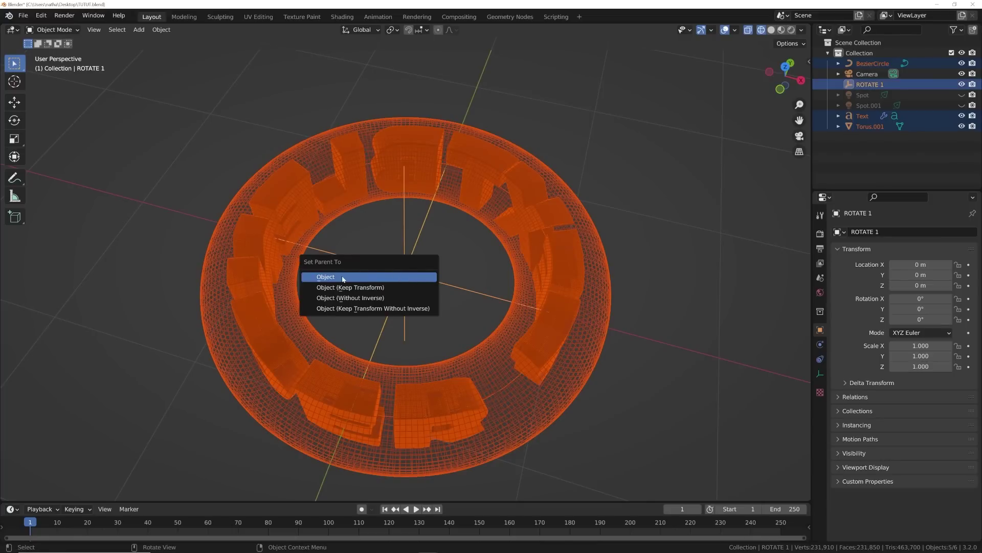
key("Return")
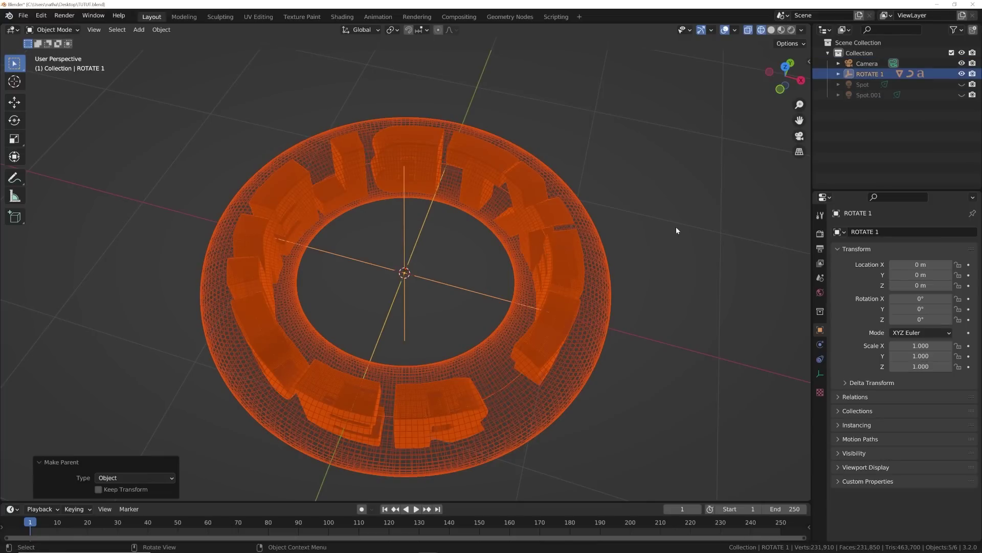
- Set the Octree Depth of the text's Remesh modifier to 6
left_click(676, 230)
middle_click_drag(547, 310, 558, 271)
left_click(403, 259)
left_click(571, 258)
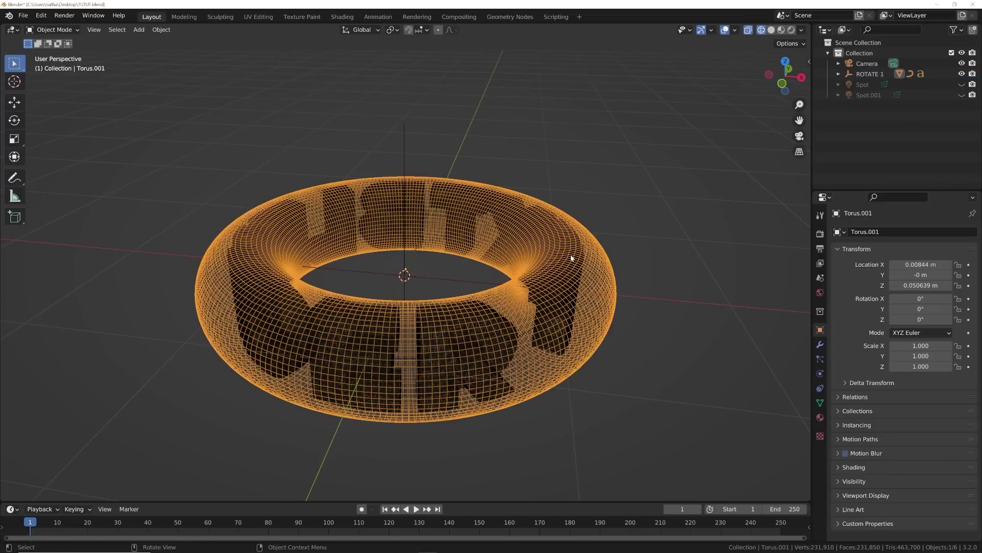
left_click(572, 257)
left_click(820, 344)
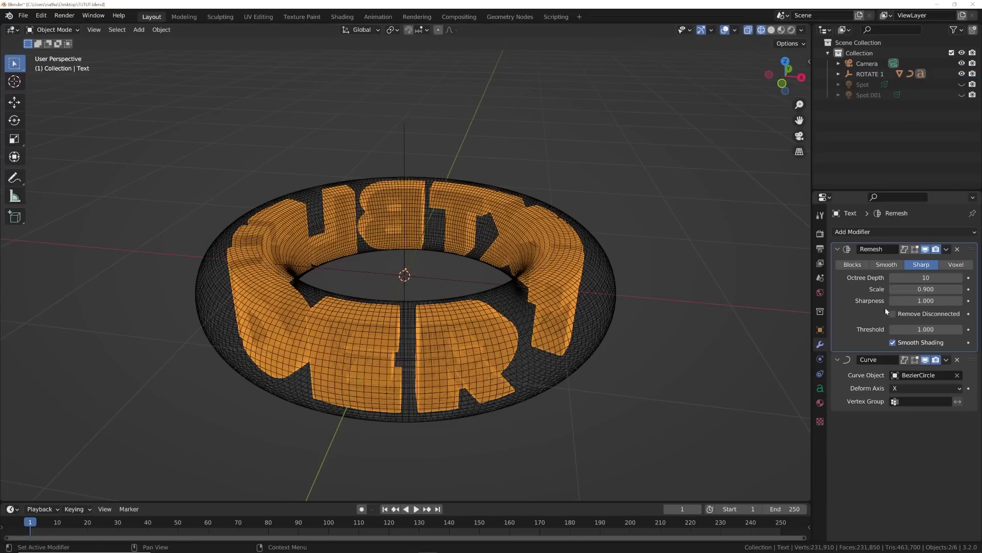
double_click(926, 278)
type("6")
key("Return")
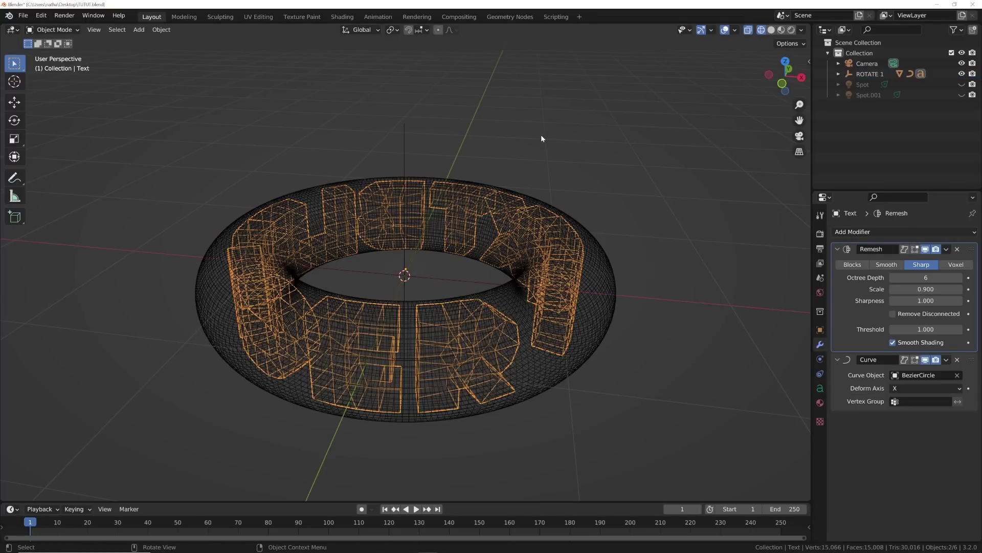
- Test the parenting by rotating the ROTATE 1 empty freely, and cancel the rotation
left_click(504, 141)
left_click(404, 142)
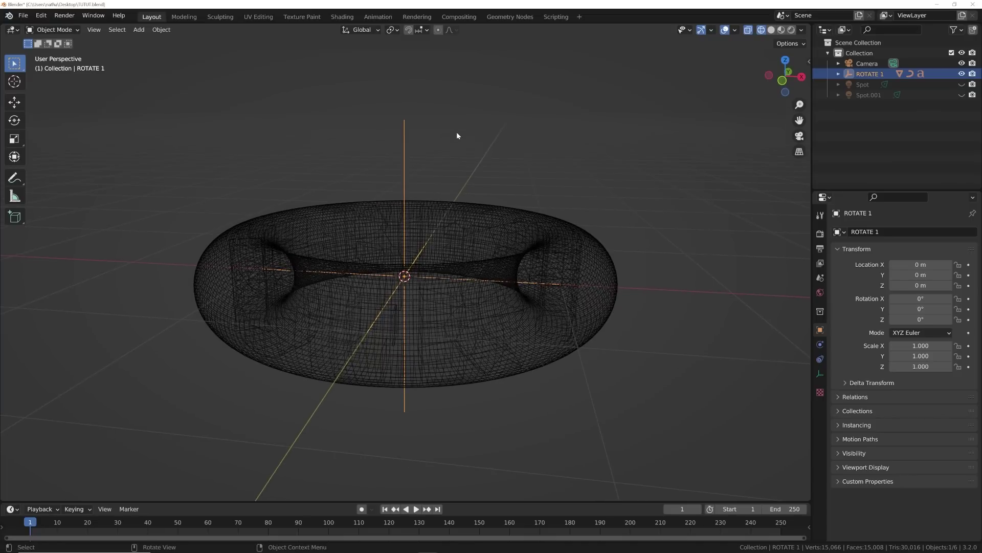
key("r")
key("r")
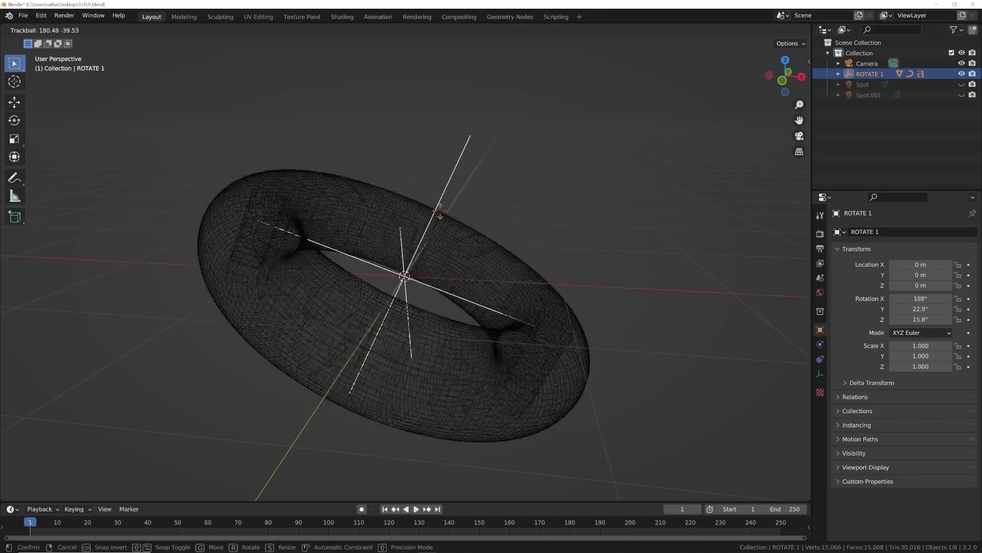
right_click(588, 179)
middle_click_drag(600, 184, 616, 209)
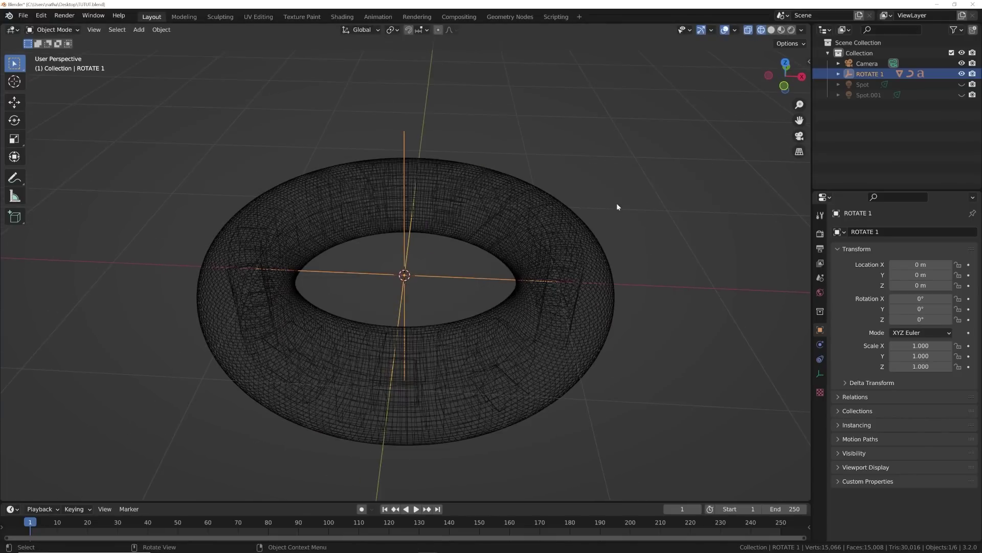
- Enlarge the timeline area and move the playhead to frame 0
scroll(588, 208, "down", 5)
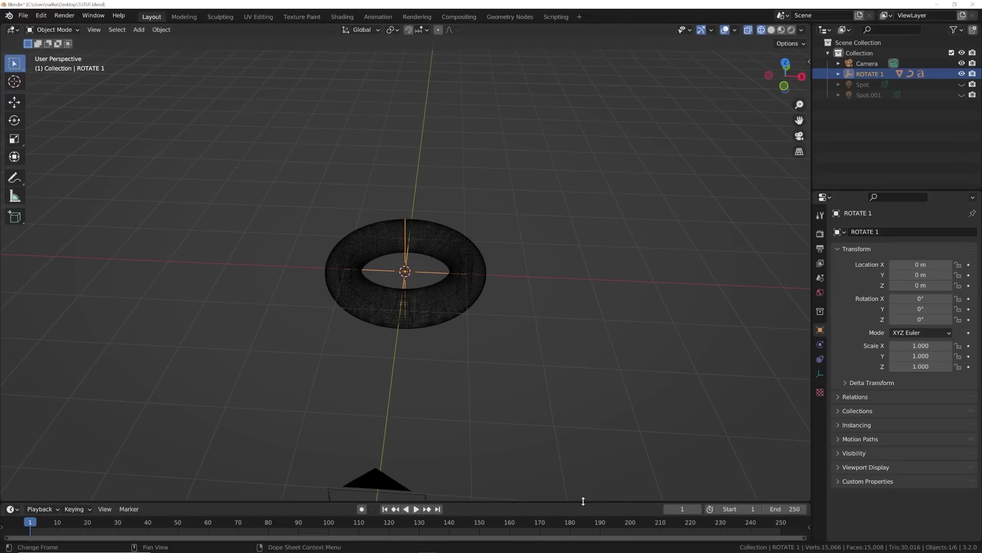
left_click_drag(586, 503, 588, 476)
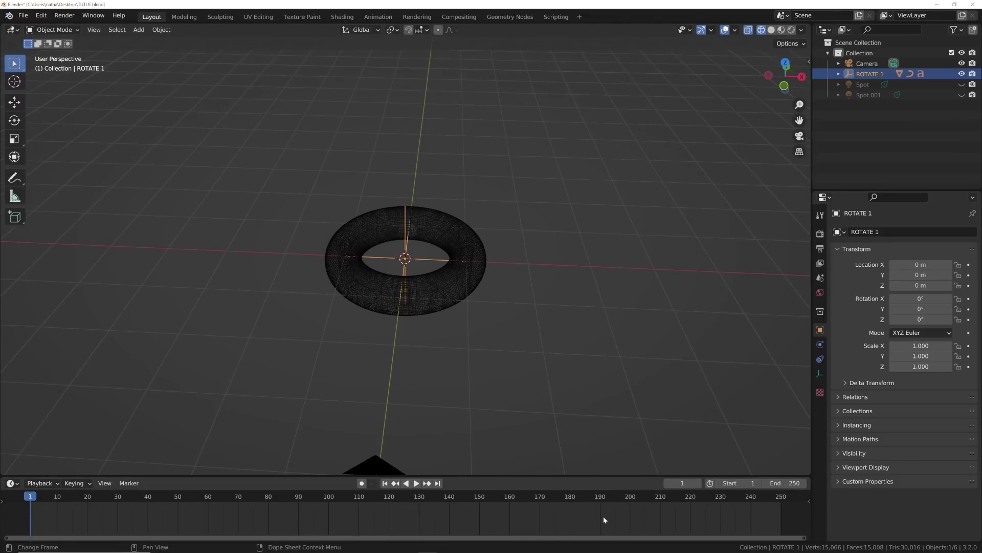
key("Left")
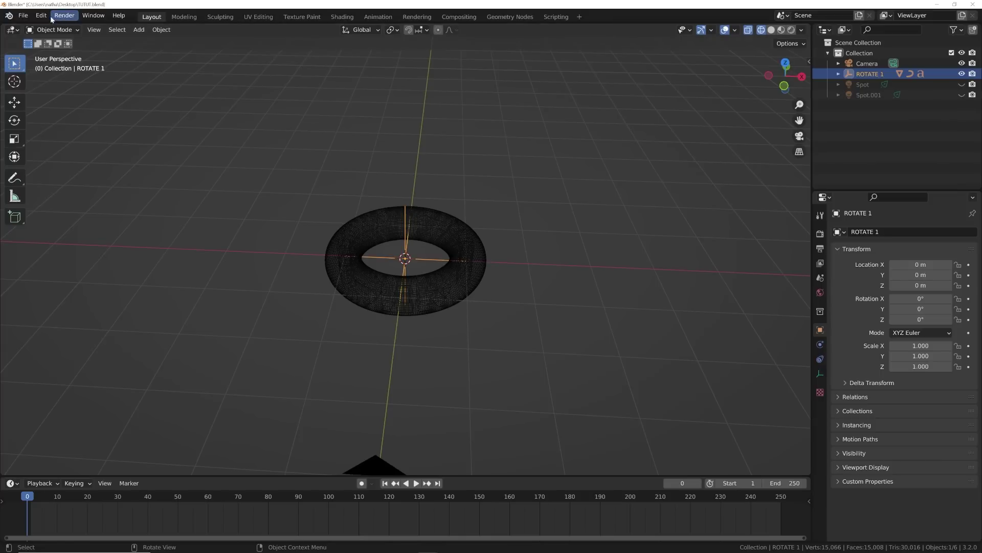
- Check the default F-Curve interpolation in the Animation preferences and close the preferences window
left_click(41, 15)
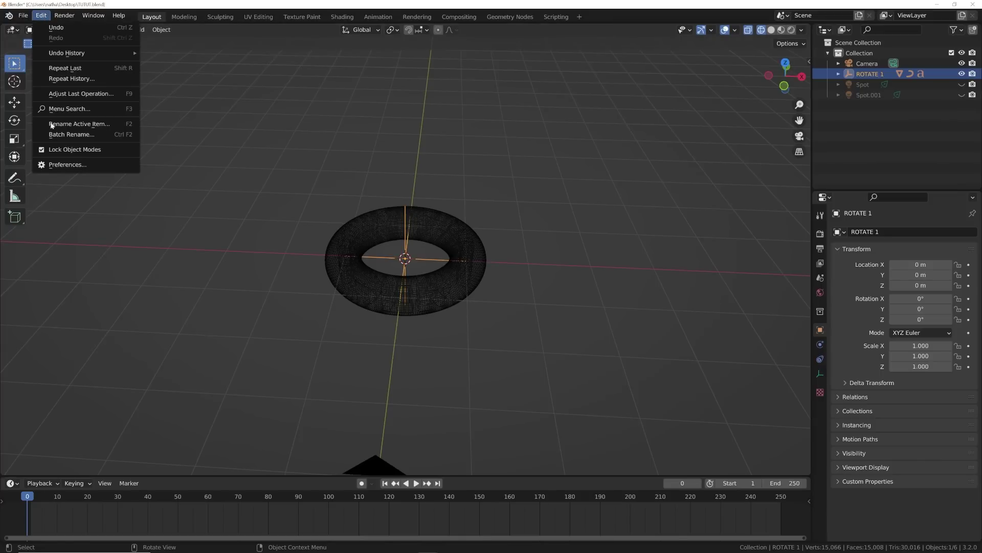
left_click(58, 166)
left_click(213, 225)
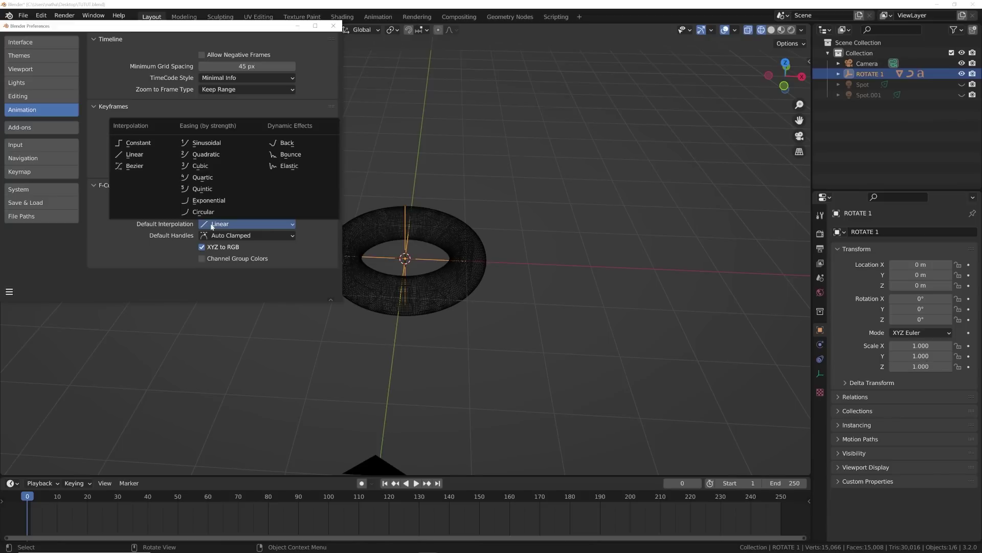
left_click(212, 226)
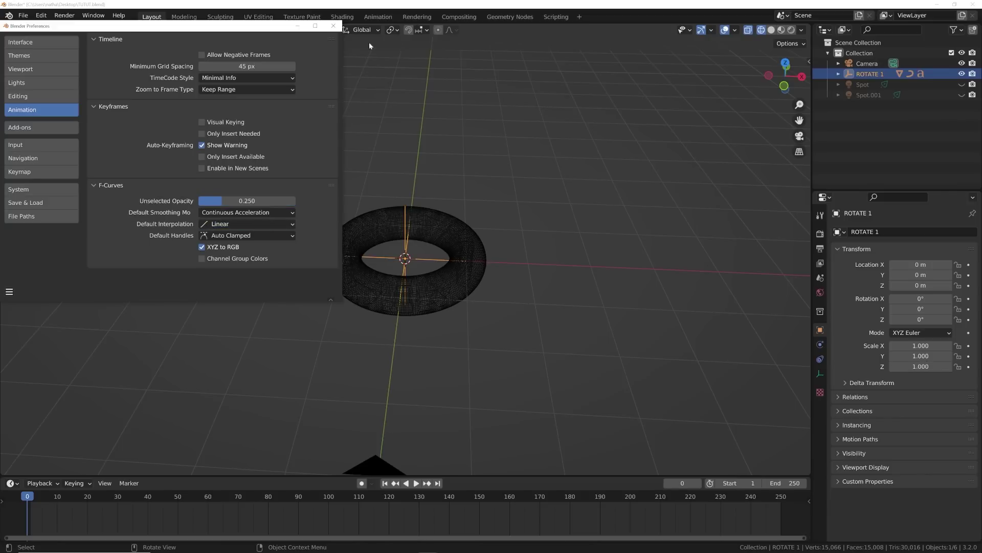
left_click(333, 26)
- Keyframe the ROTATE 1 empty's Z rotation at 0° on frame 0
mouse_move(942, 319)
left_mouse_down()
mouse_move(905, 319)
mouse_move(939, 319)
left_mouse_up()
key("ctrl+z")
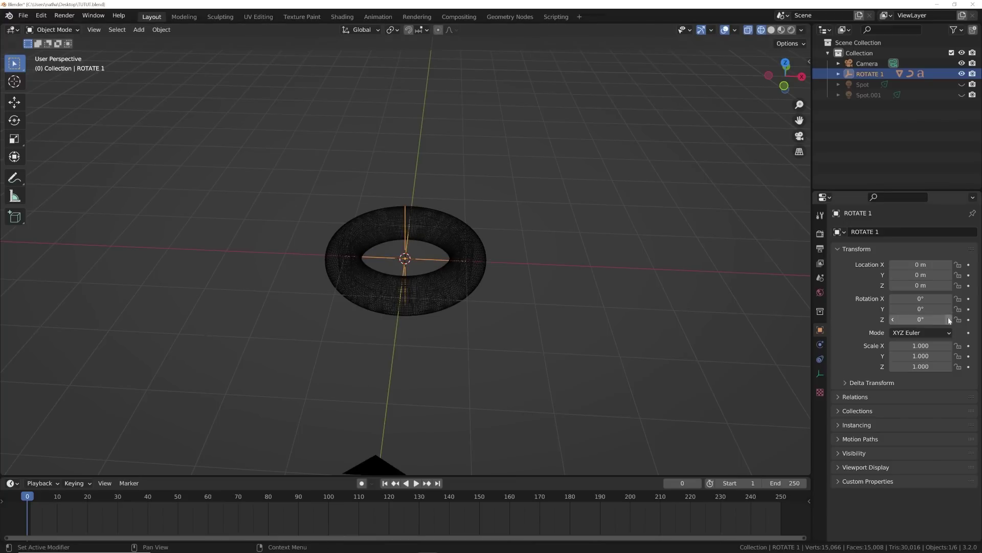
left_click(969, 319)
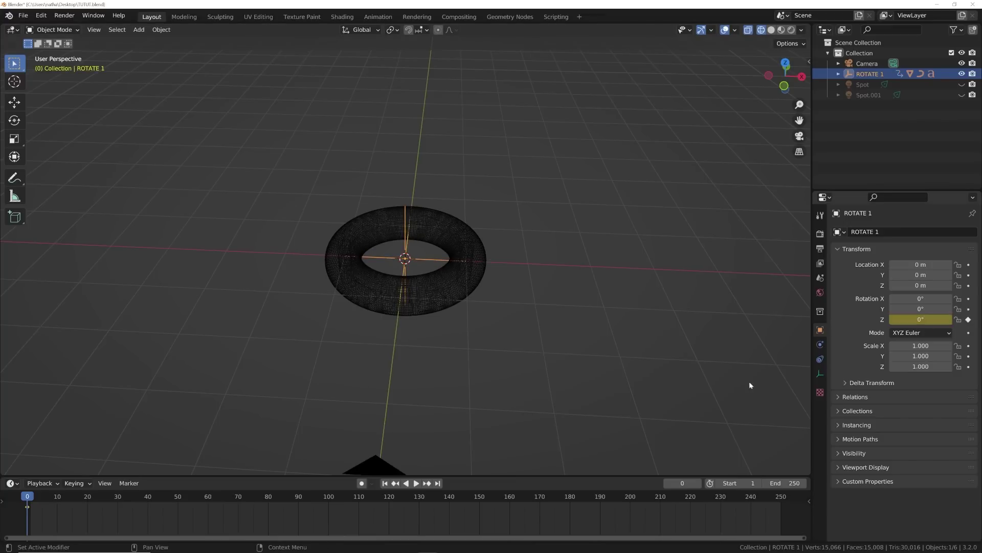
- Keyframe the ROTATE 1 empty's Z rotation at 360° on frame 250
left_click(438, 483)
double_click(920, 320)
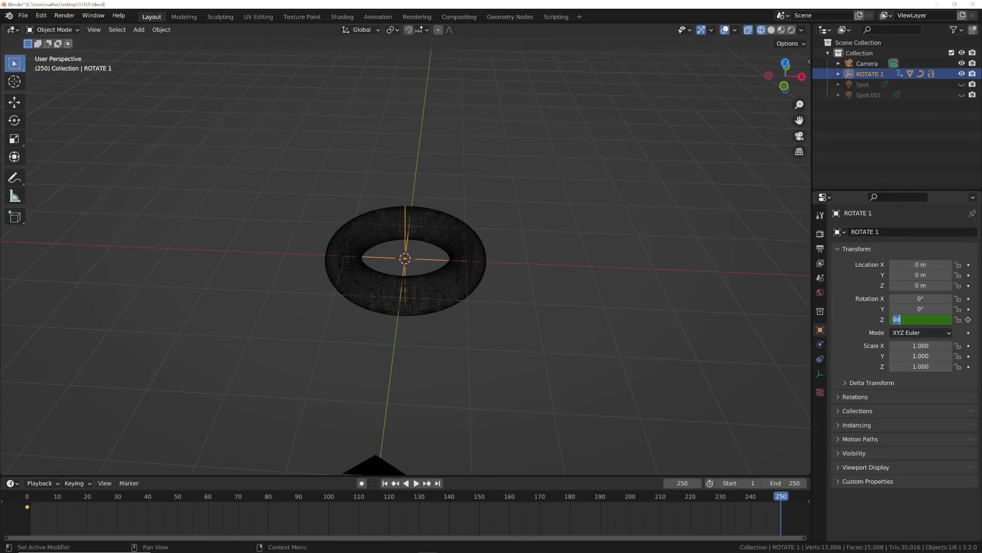
type("360")
key("Return")
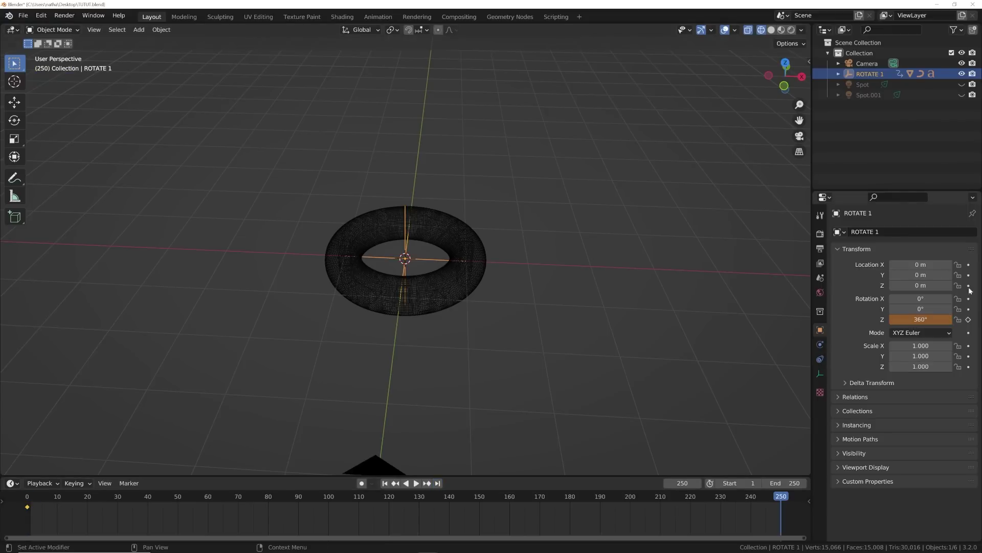
left_click(969, 319)
- Play the spinning animation to check the ring's rotation, and return to frame 1
middle_click_drag(545, 277, 539, 249)
key("space")
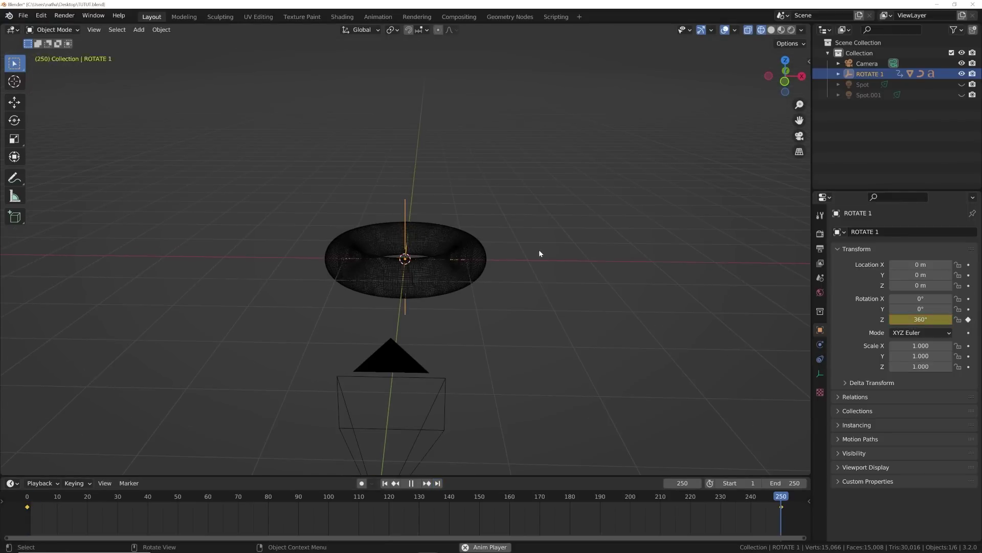
scroll(542, 247, "up", 5)
middle_click_drag(503, 288, 504, 275)
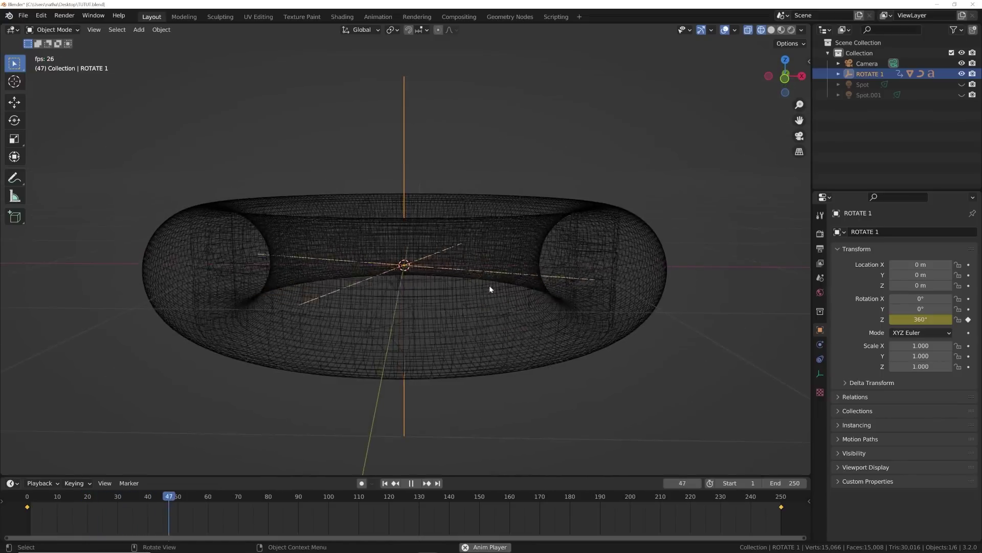
key("space")
key("shift+Left")
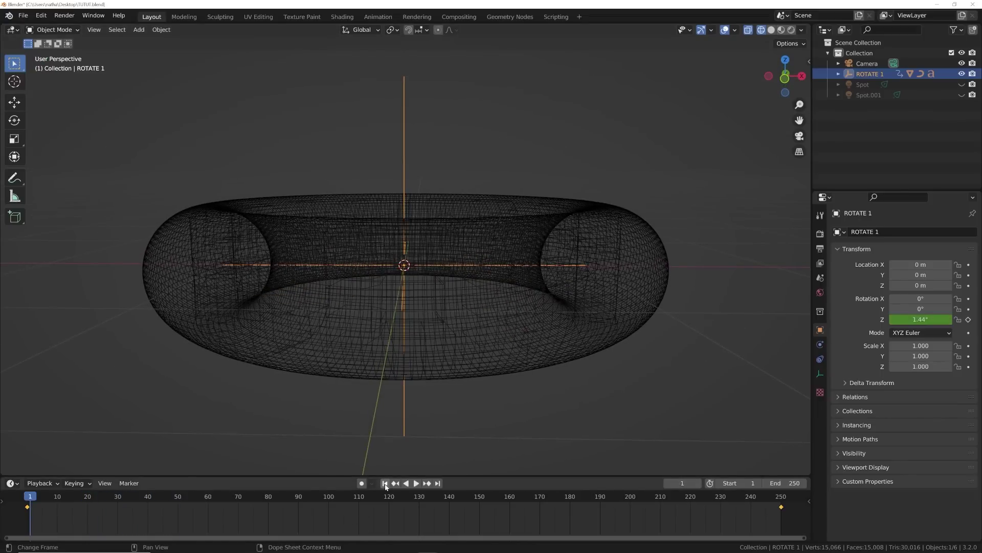
- Tilt the ROTATE 1 empty about -28.1° around the view axis and play the animation
left_click(618, 338)
middle_click_drag(618, 338, 588, 353)
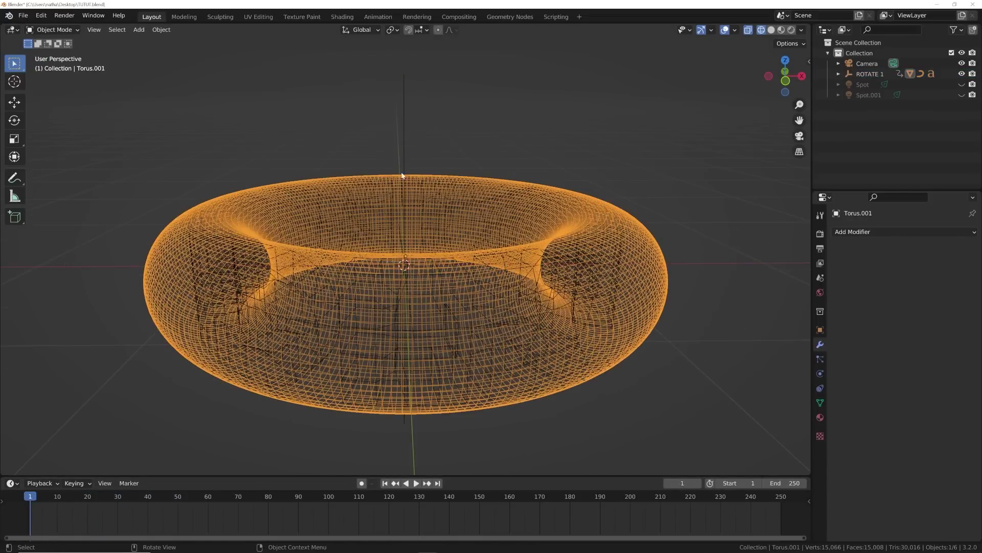
left_click(404, 142)
middle_click_drag(404, 141, 551, 141)
key("r")
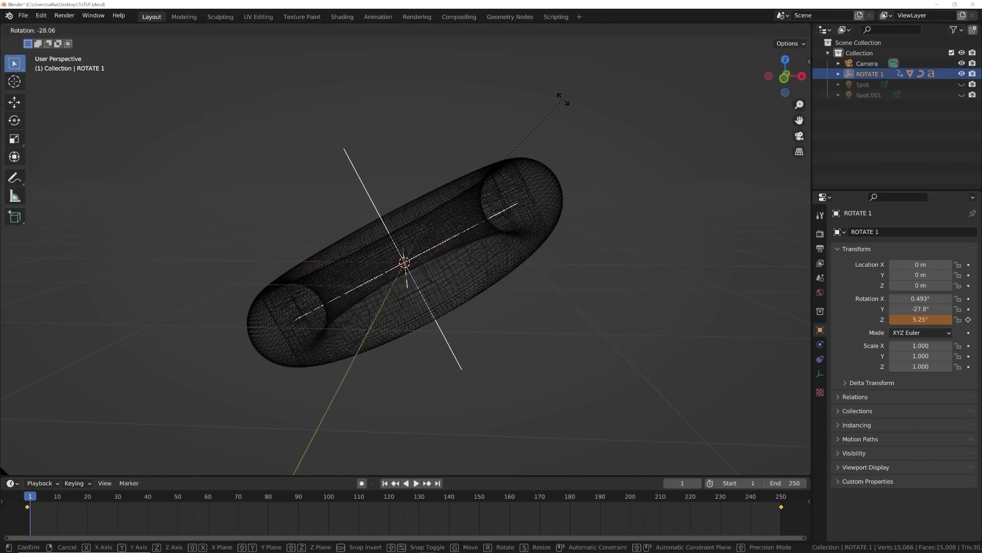
left_click(659, 185)
key("space")
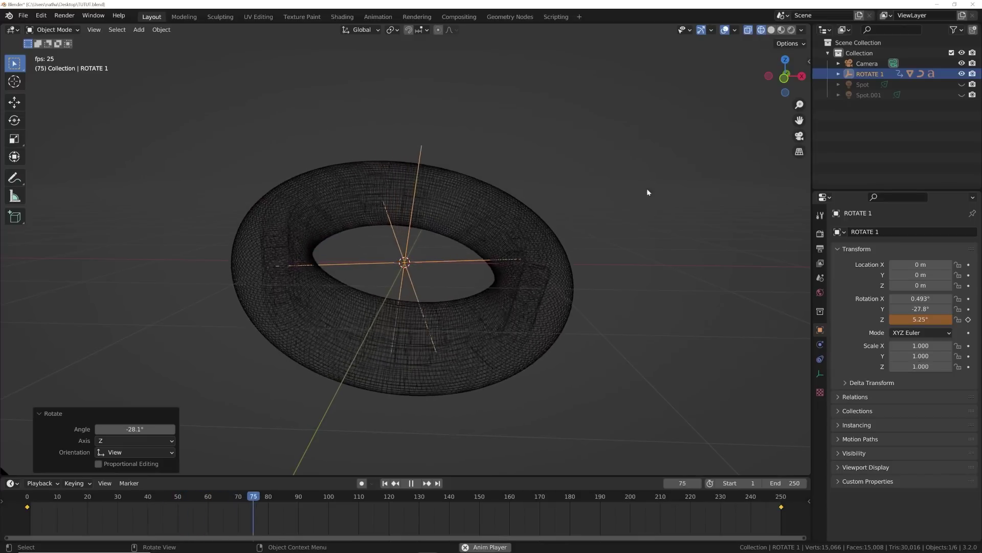
- Stop the playback and undo the tilt of the ROTATE 1 empty
key("space")
key("ctrl+z")
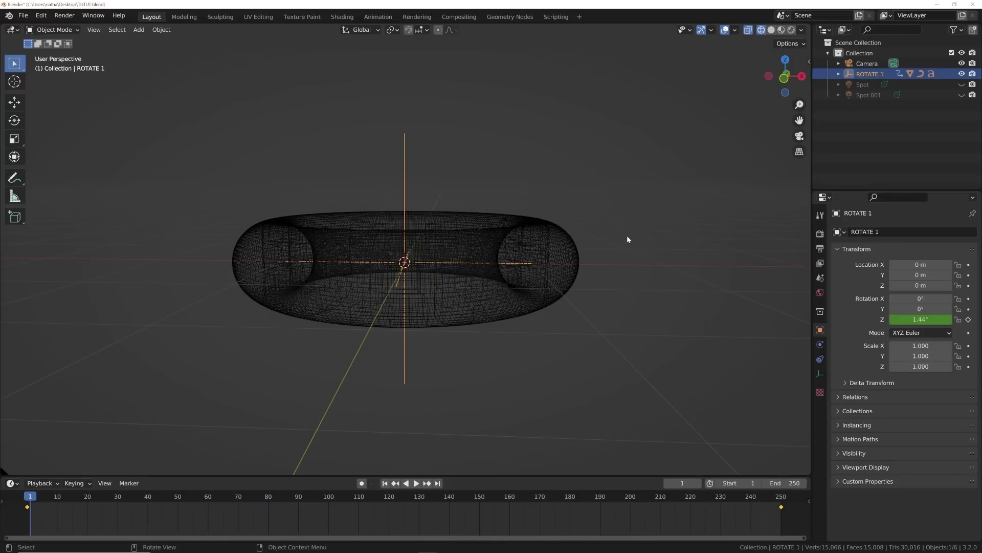
middle_click_drag(532, 262, 538, 275)
left_click(628, 254)
- Add a Plain Axes empty at the ring's center and rename it ROTATE 2
middle_click_drag(584, 195, 587, 233)
left_click(771, 30)
middle_click_drag(549, 161, 562, 124)
key("shift+a")
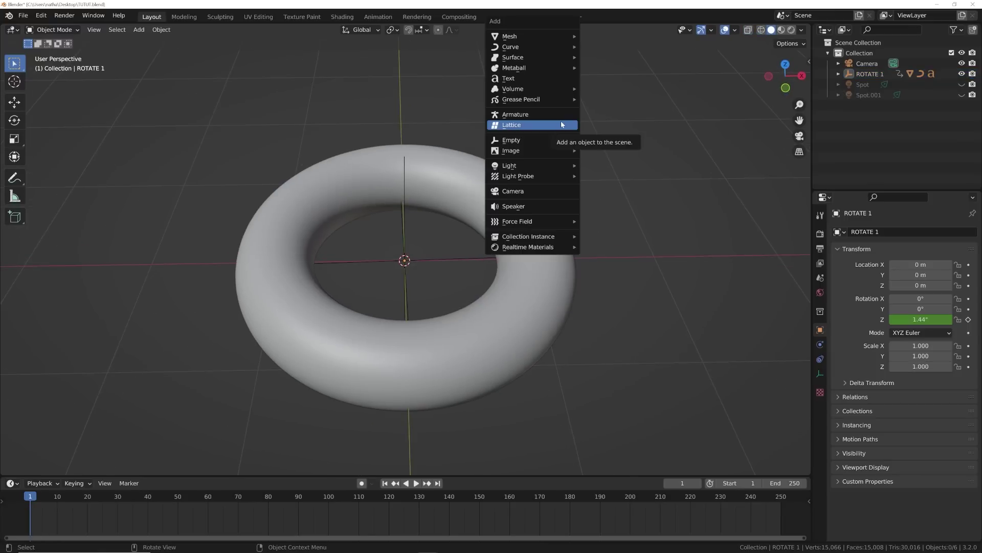
mouse_move(519, 143)
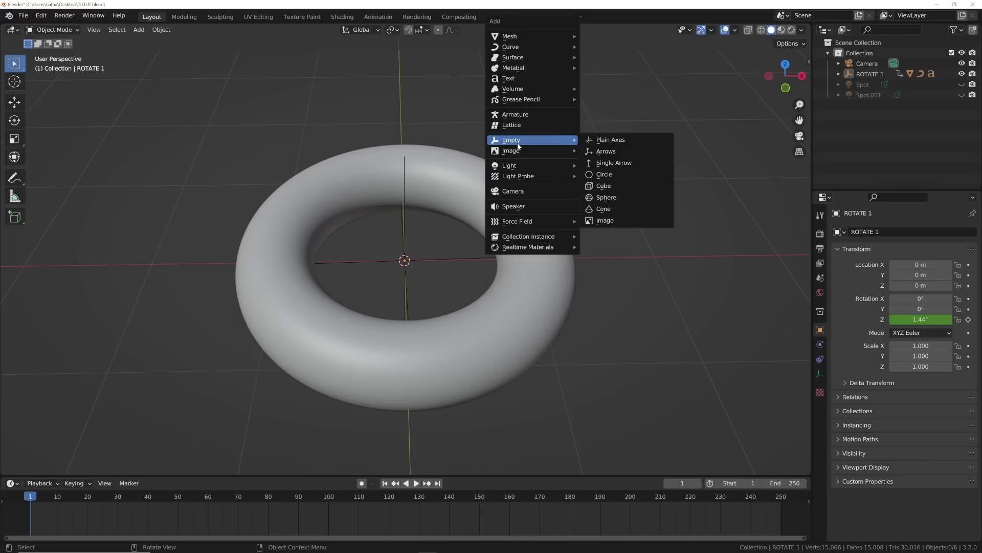
left_click(608, 139)
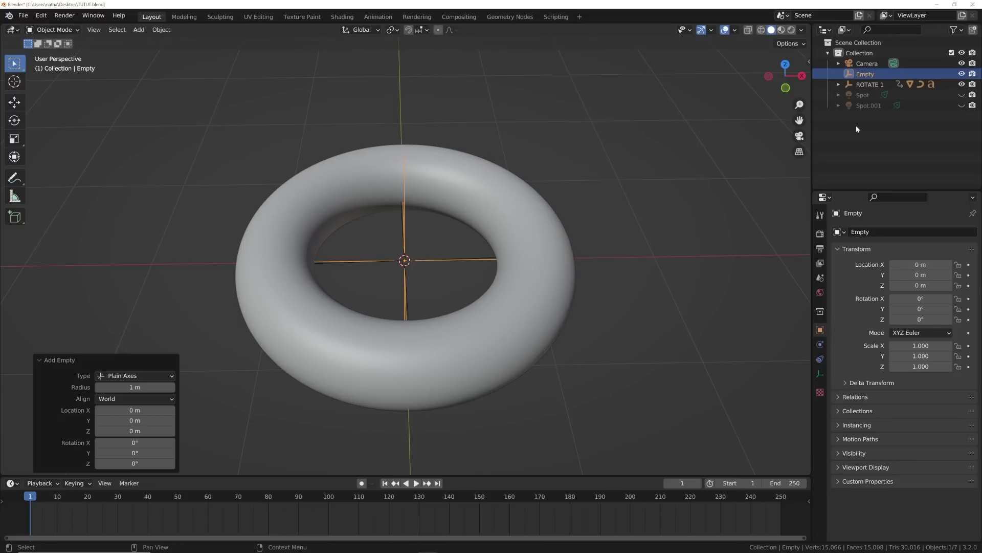
double_click(867, 74)
type("ROTATE 2")
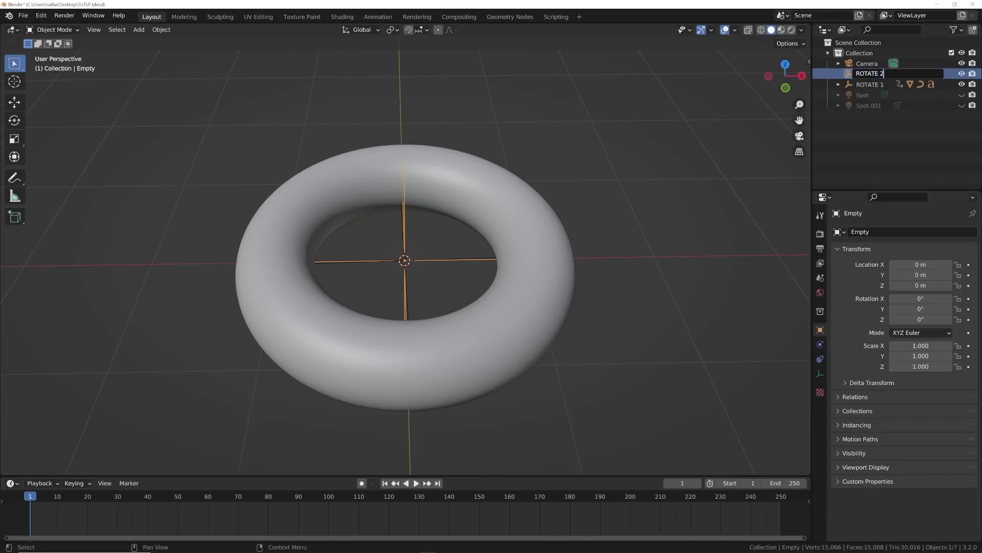
key("Return")
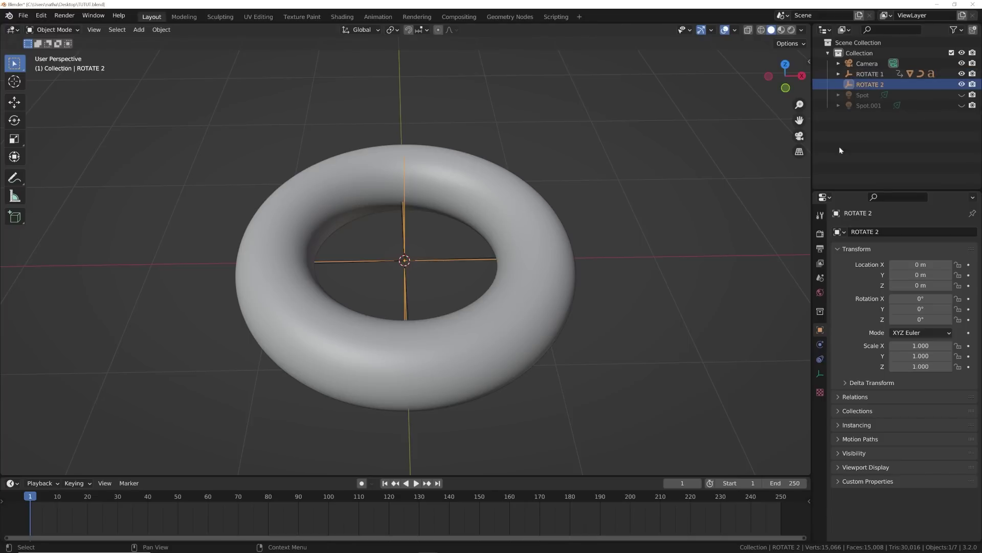
- Parent the ROTATE 1 empty to the ROTATE 2 empty with the Object type
left_click(871, 75, "shift")
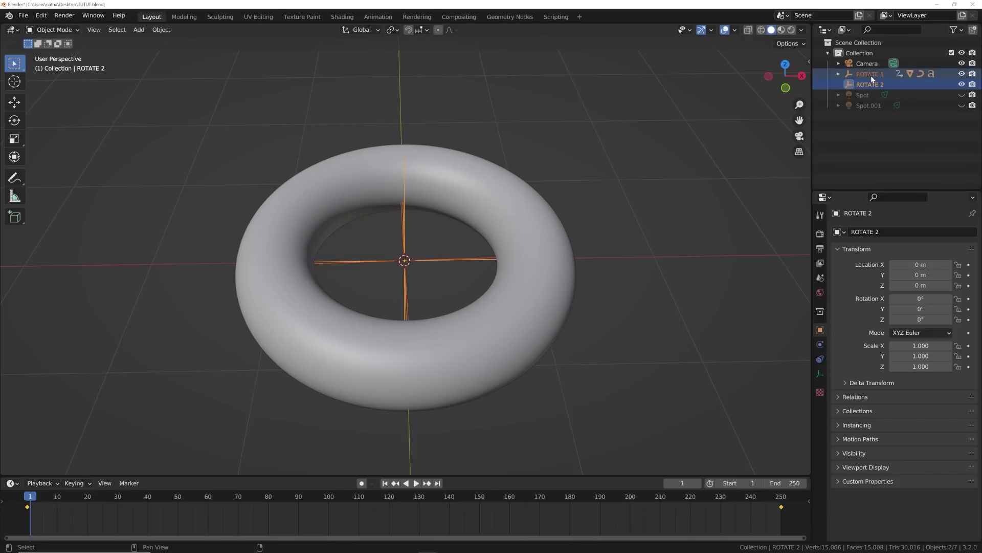
key("ctrl+p")
left_click(624, 164)
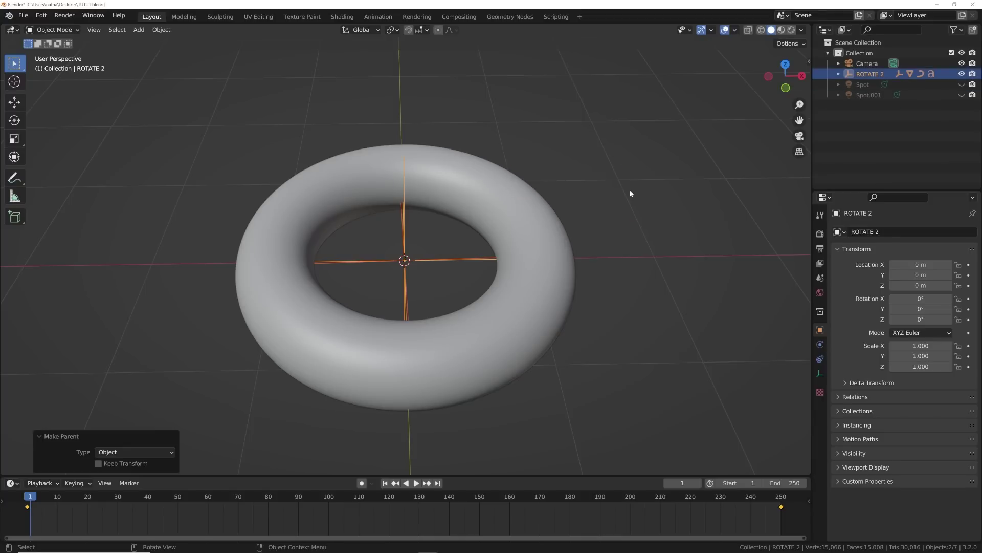
left_click(633, 209)
- In wireframe shading, tilt the ROTATE 2 empty about 21.8° around the view axis, plus a trackball rotation of about 13.8° and -5.16°
middle_click_drag(633, 209, 845, 97)
left_click(868, 76)
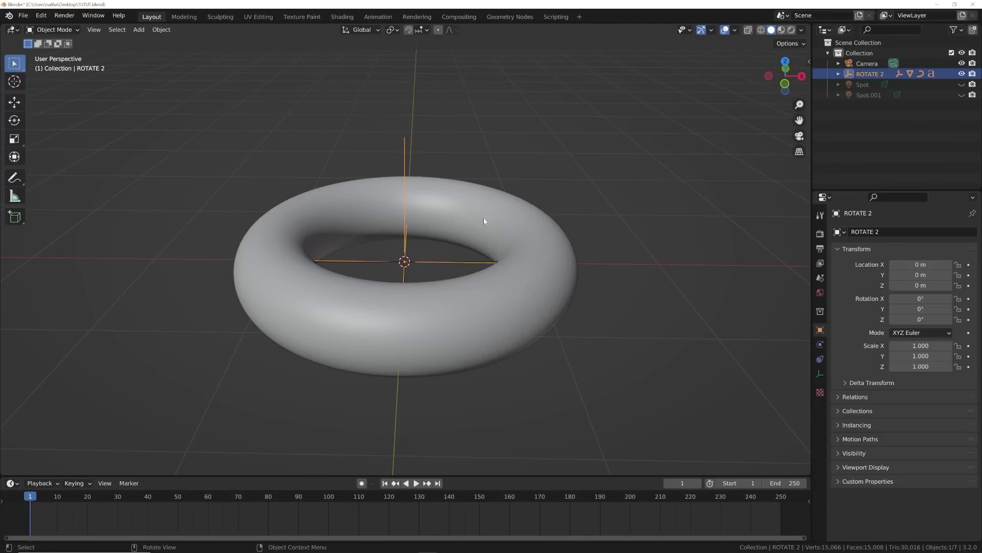
middle_click_drag(484, 217, 506, 195)
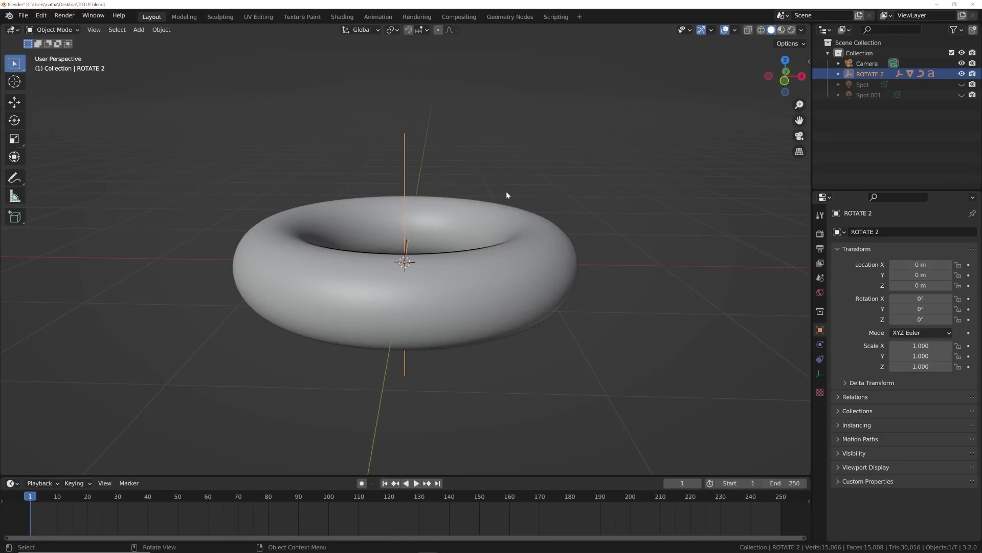
left_click(760, 31)
middle_click_drag(520, 252, 523, 245)
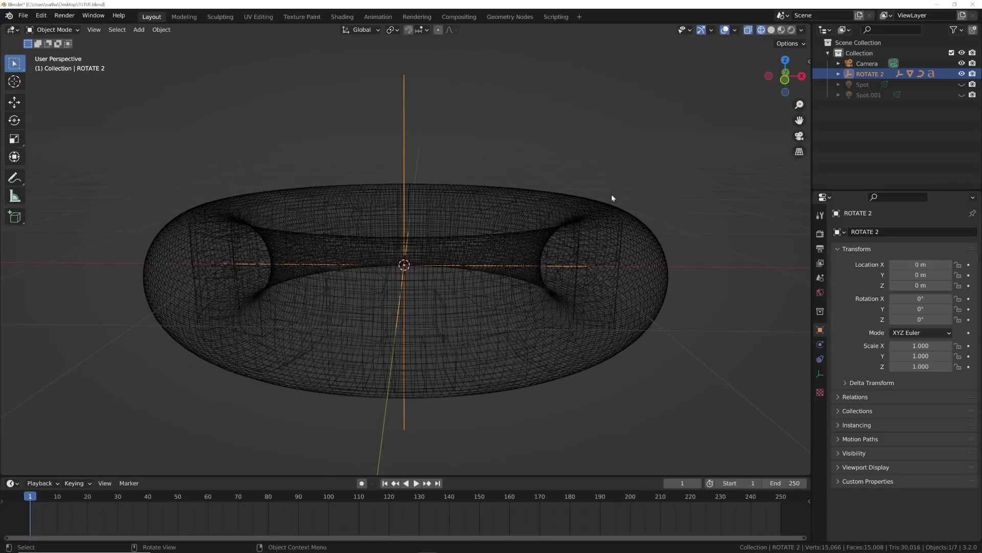
key("r")
left_click(665, 222)
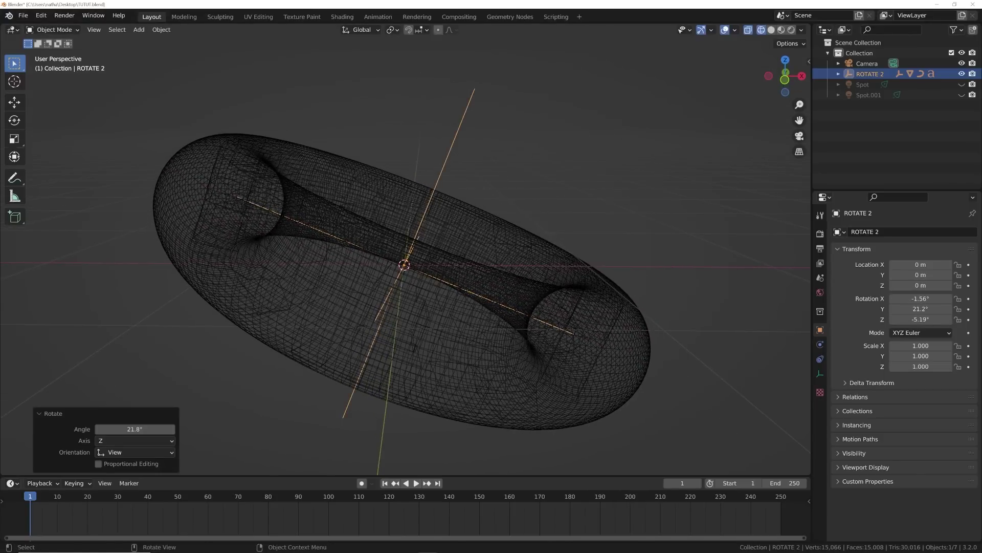
key("r")
key("r")
left_click(613, 198)
- Play the animation to check the tilted ring's spin from several angles and through the camera, stopping at frame 158
key("space")
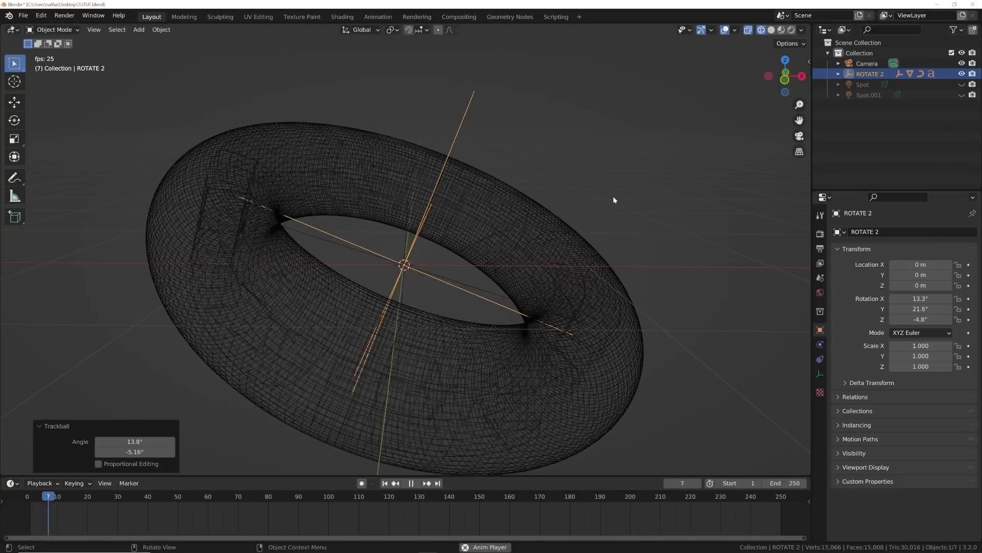
left_click(642, 198)
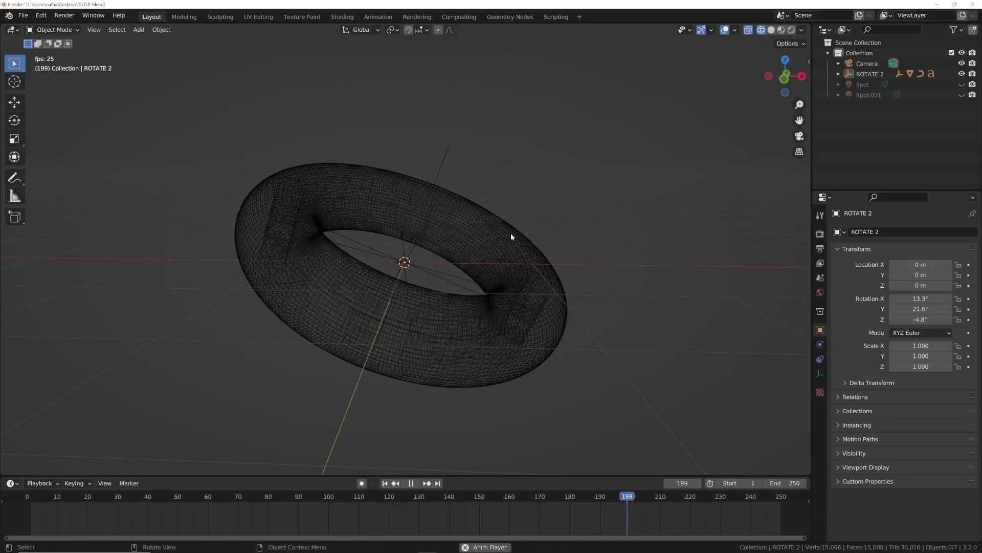
middle_click_drag(554, 225, 573, 234)
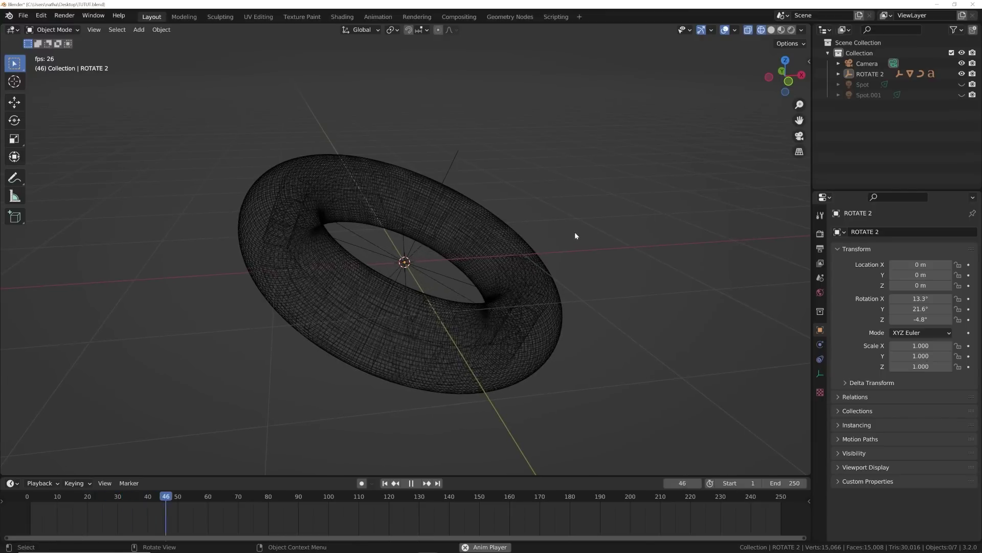
key("shift+Left")
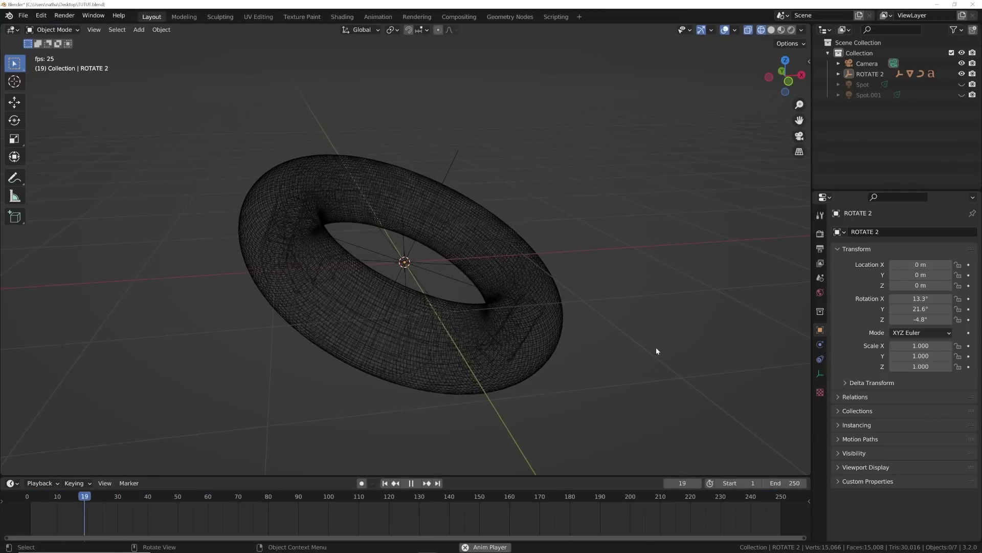
middle_click_drag(656, 347, 637, 324)
key("KP_0")
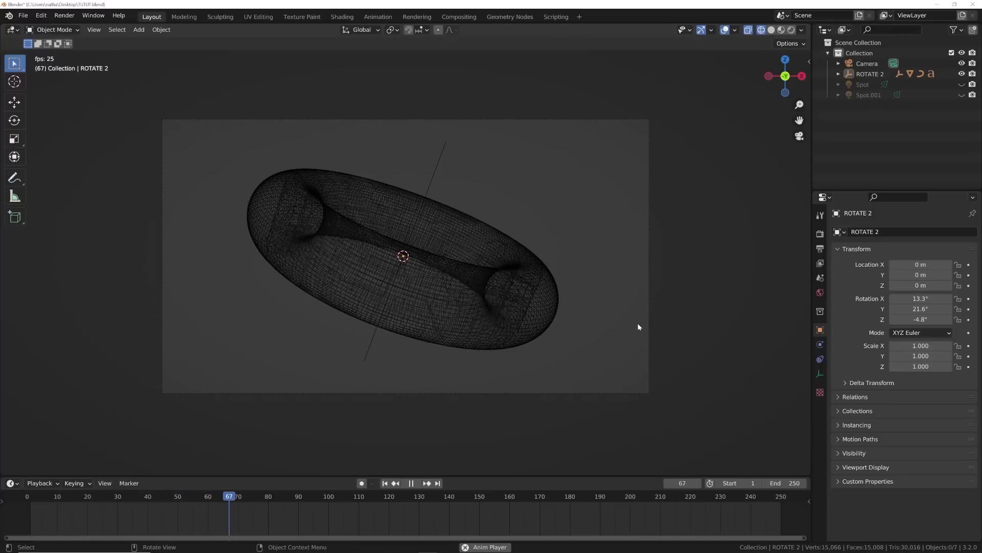
key("Home")
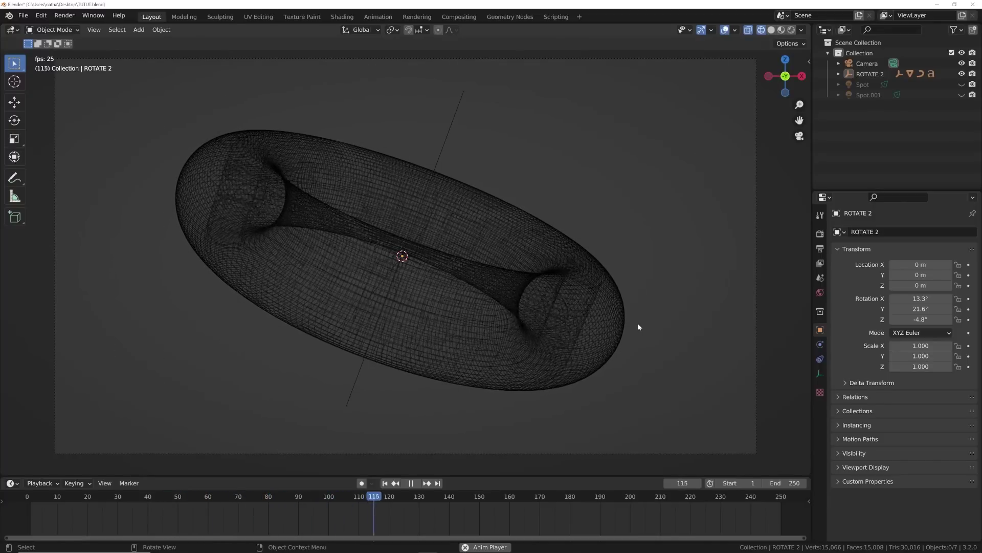
key("space")
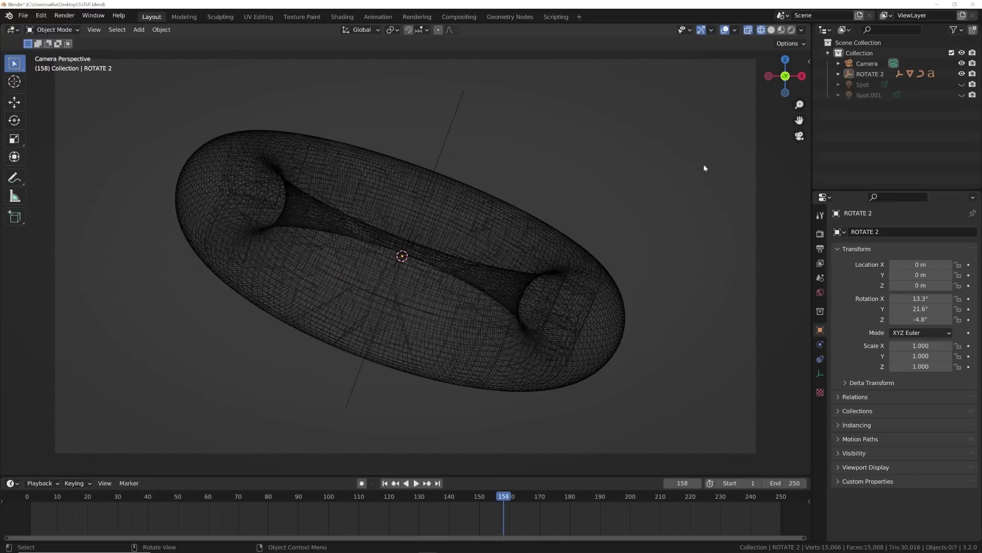
- Show the rendered view and unhide the Spot and Spot.001 lights
left_click(792, 31)
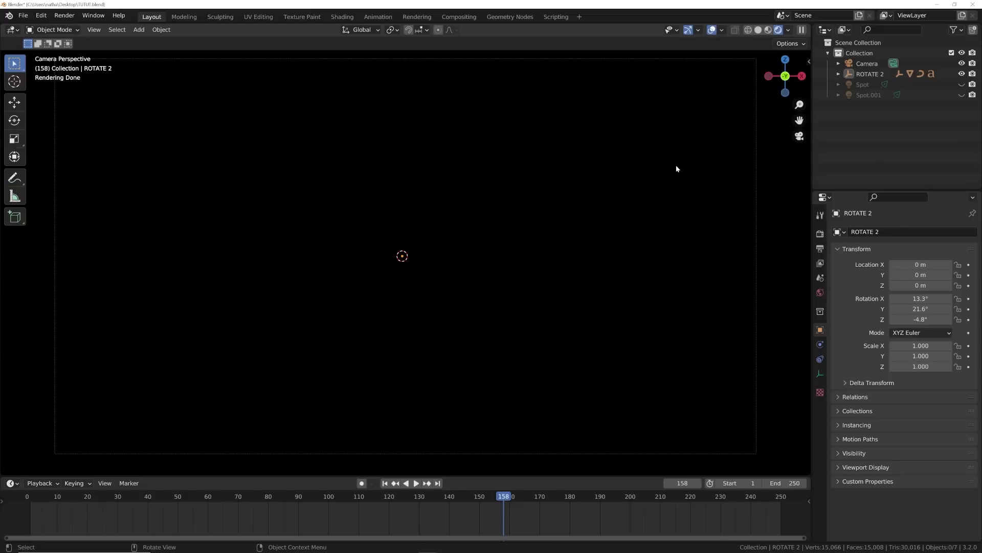
left_click(962, 85)
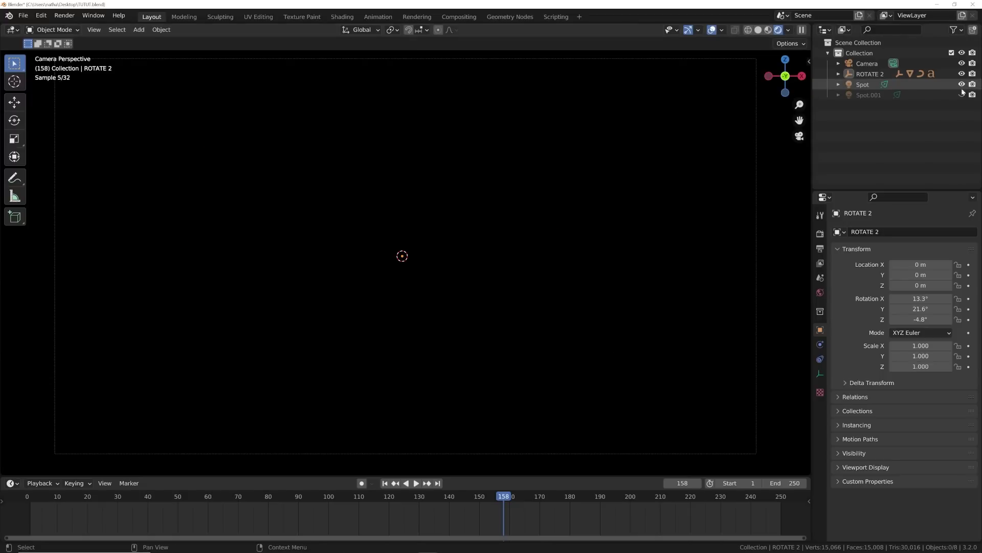
left_click(962, 95)
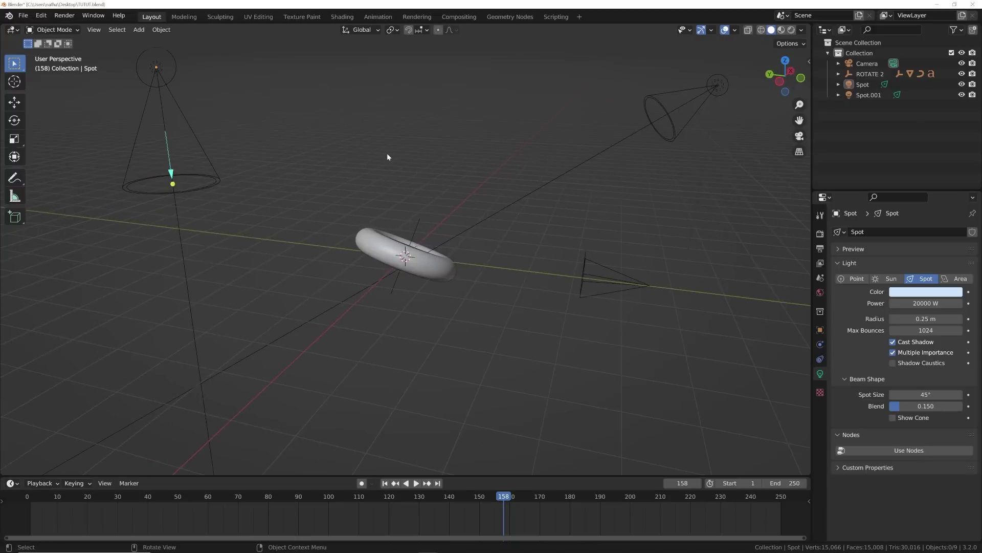
- Raise the Spot light and aim it at the ring with a trackball rotation of about 55° and -5.16°, checking the rendered camera view
middle_click_drag(387, 153, 413, 179)
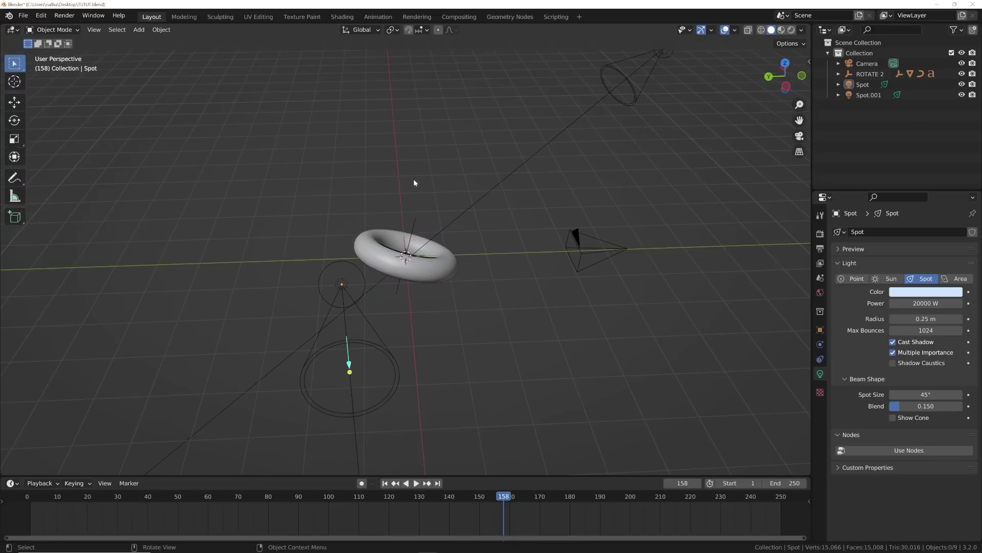
left_click(330, 285)
key("r")
key("r")
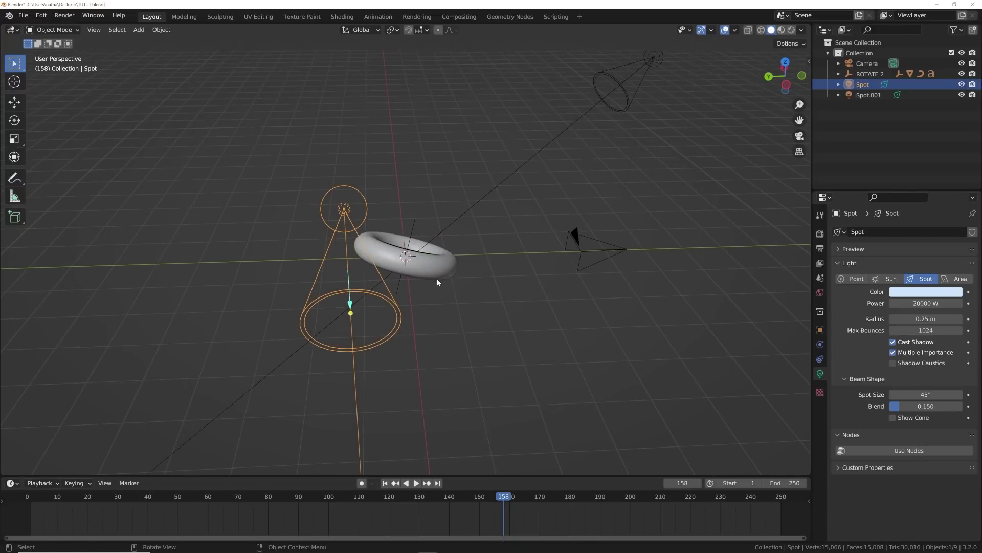
left_click(437, 272)
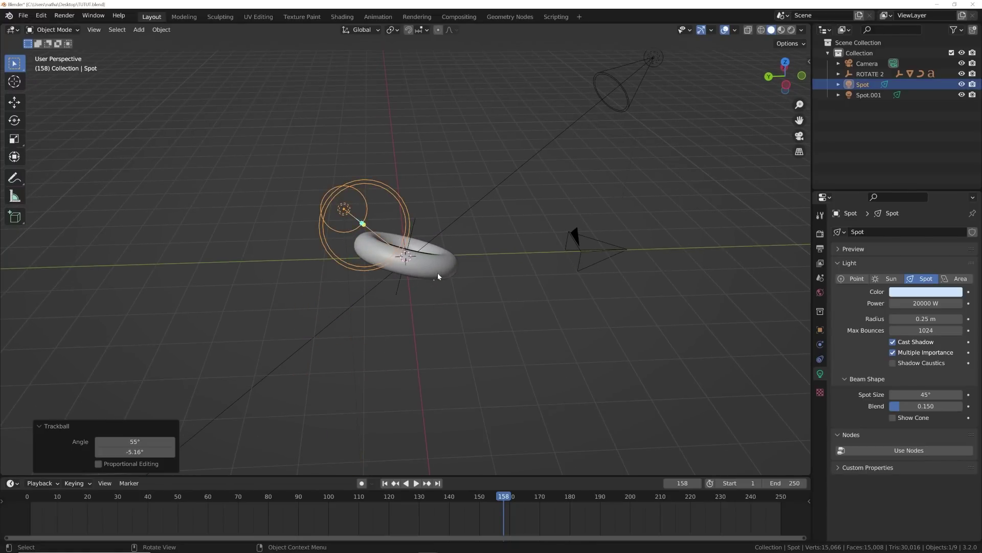
key("KP_0")
left_click(792, 30)
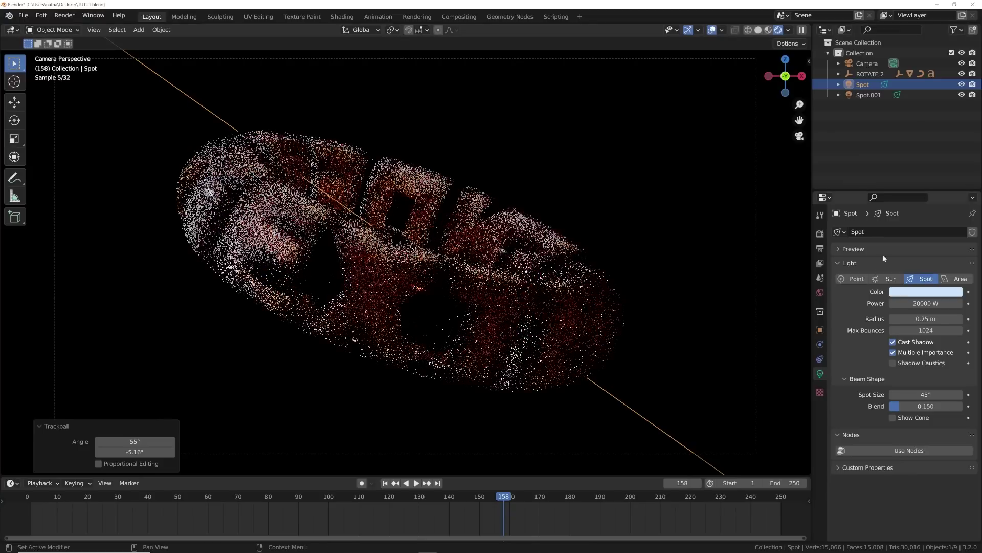
- Set the Octree Depth of the Text object's Remesh modifier to 10 and inspect the rendered letters
left_click(479, 307)
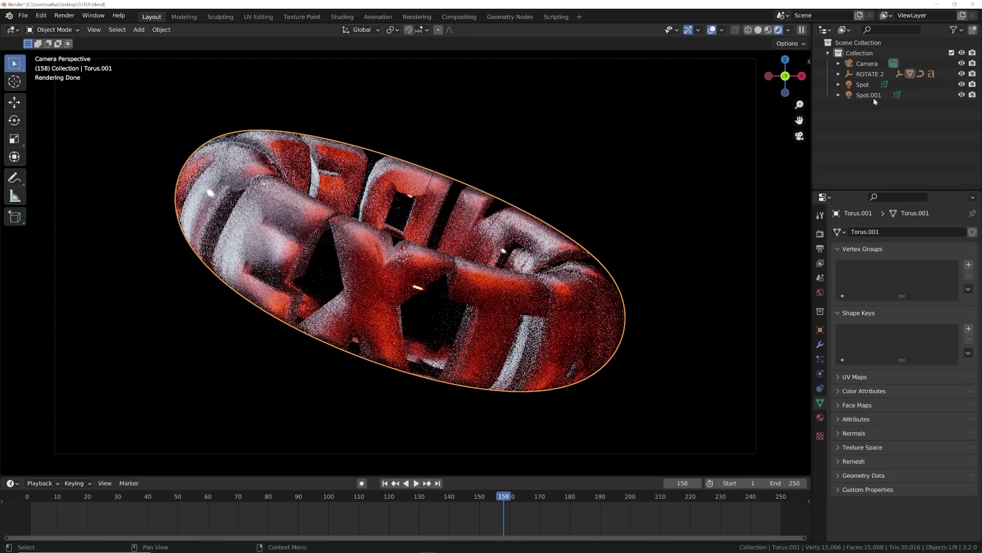
left_click(838, 74)
left_click(849, 85)
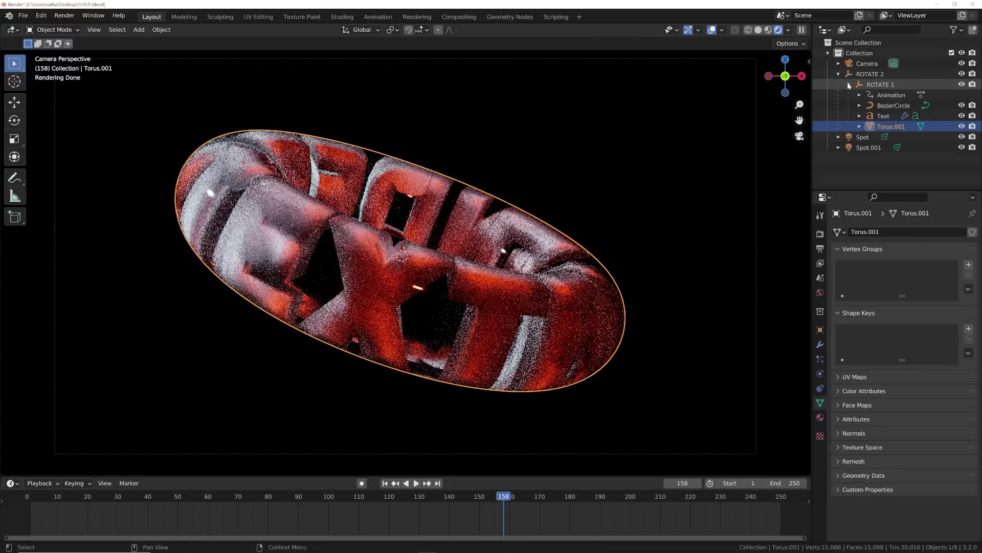
left_click(891, 106)
left_click(883, 116)
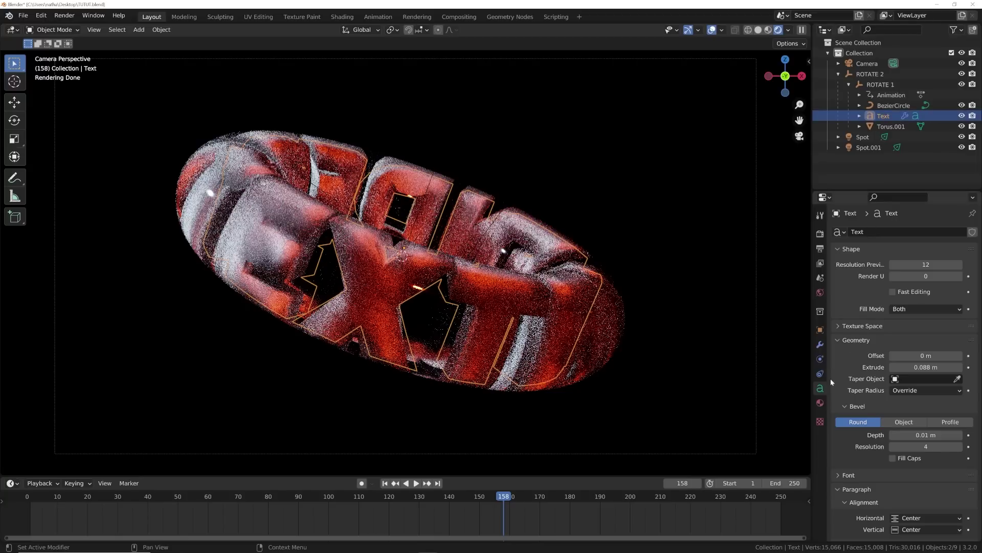
left_click(820, 345)
left_click(900, 277)
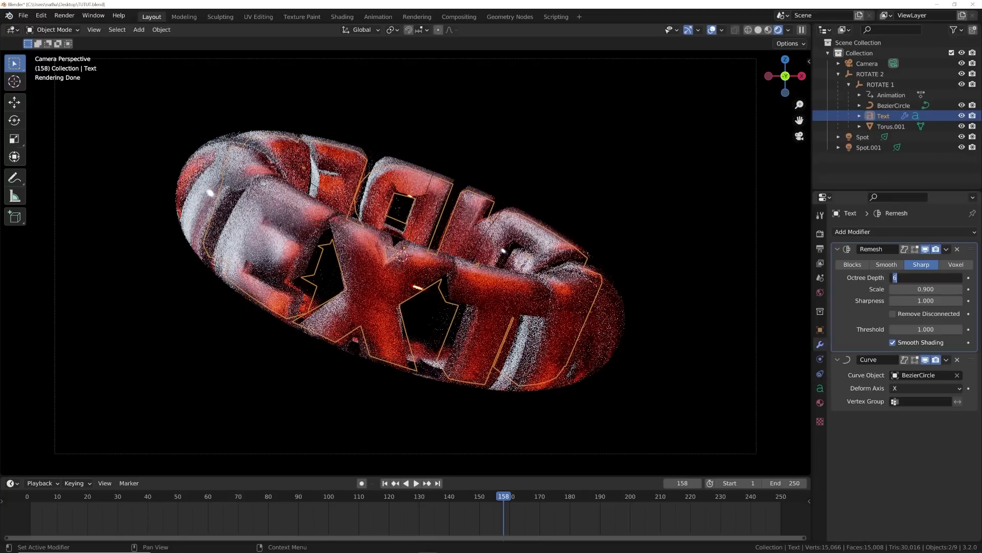
type("10")
key("Return")
left_click(630, 199)
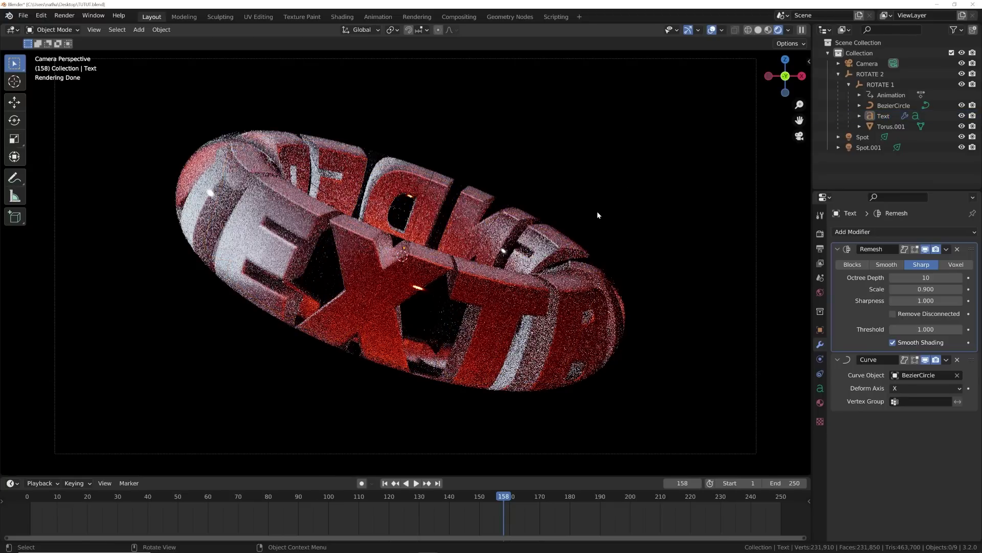
scroll(438, 332, "up", 1)
scroll(441, 329, "down", 1)
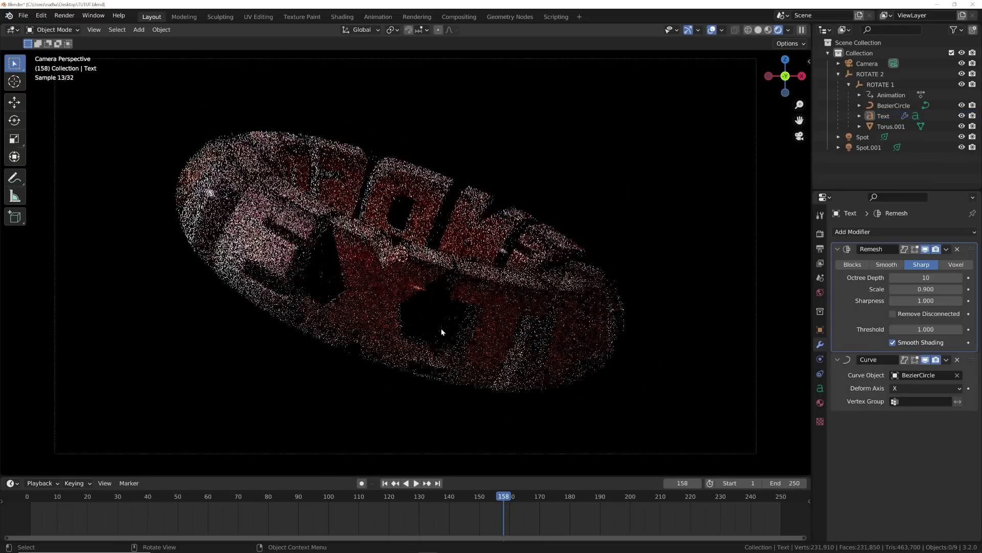
- Review the output settings, enable the view layer's Denoising Data pass, and return to the render settings
left_click(820, 234)
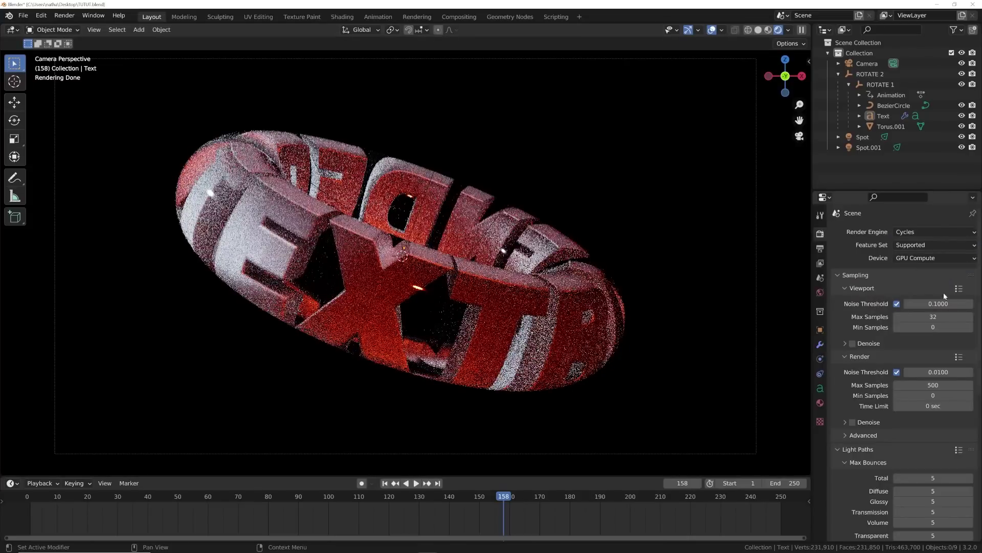
left_click(820, 248)
left_click_drag(934, 270, 950, 268)
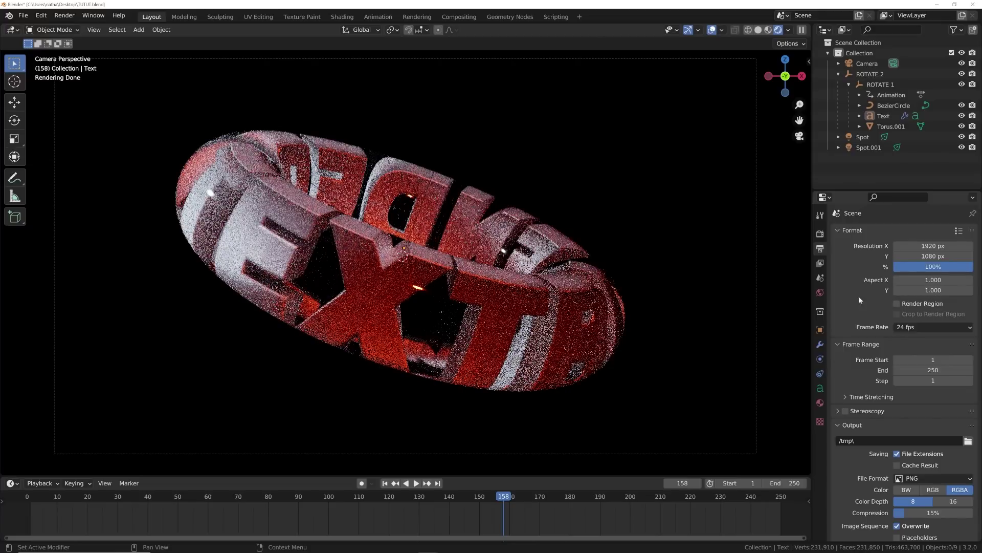
left_click(820, 264)
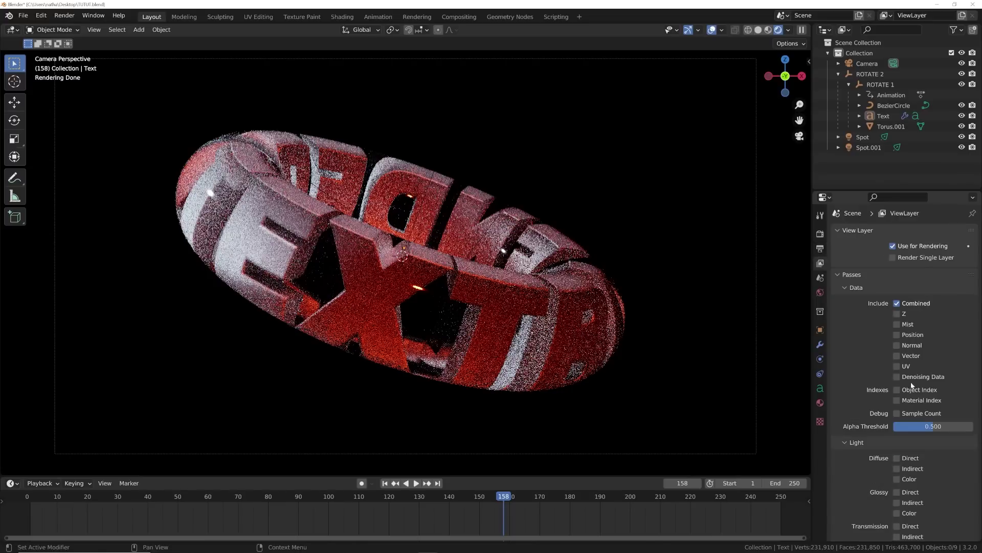
left_click(897, 377)
left_click(820, 233)
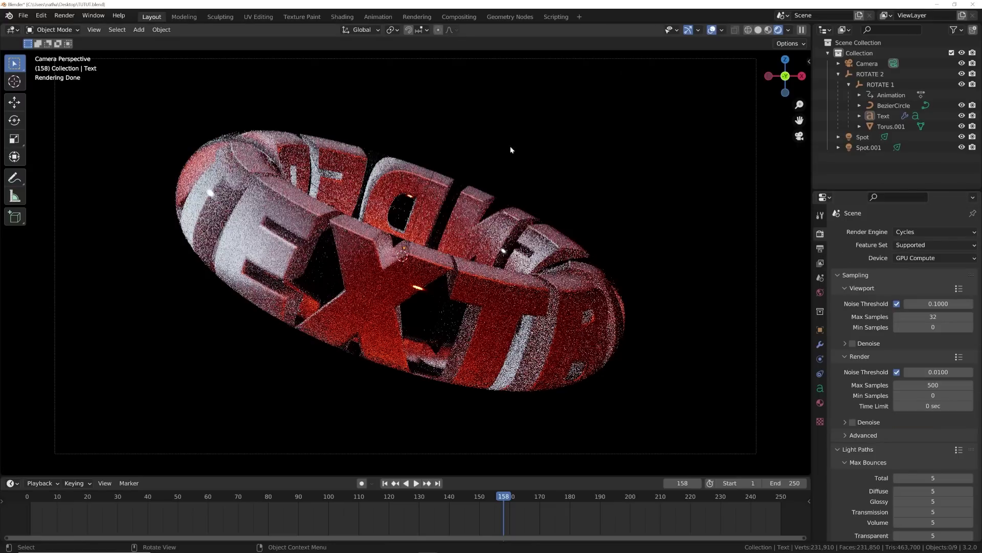
- Switch the viewport to solid shading, render a still image of frame 158, and close the render window
left_click(756, 30)
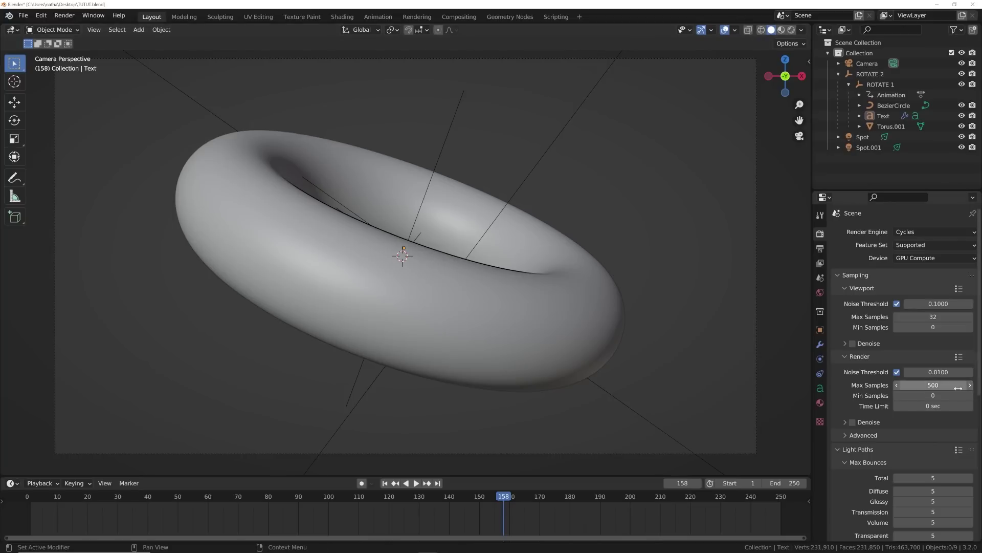
left_click(64, 15)
left_click(64, 27)
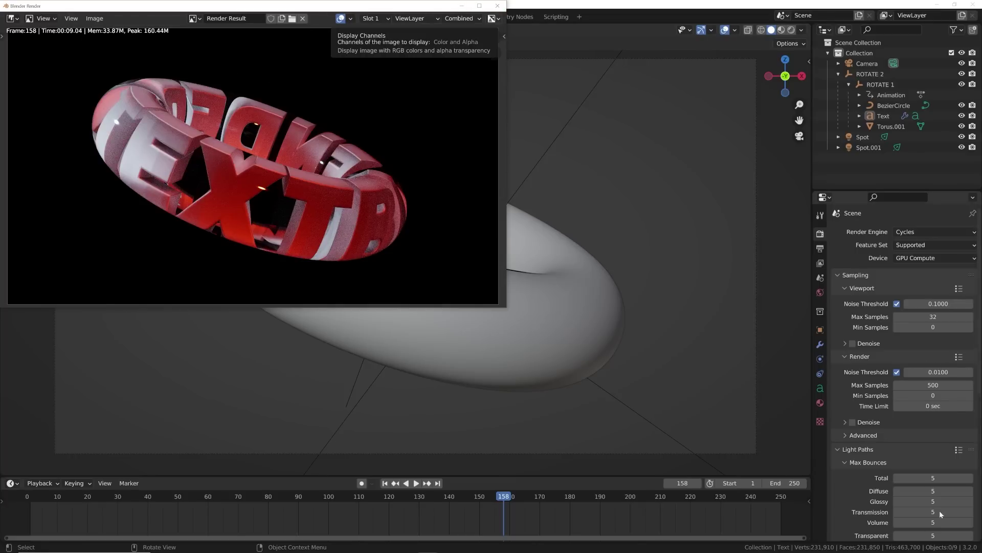
left_click(497, 6)
- In the compositing workspace, enable Use Nodes and add a Viewer node fed by the Render Layers Image output
left_click(451, 17)
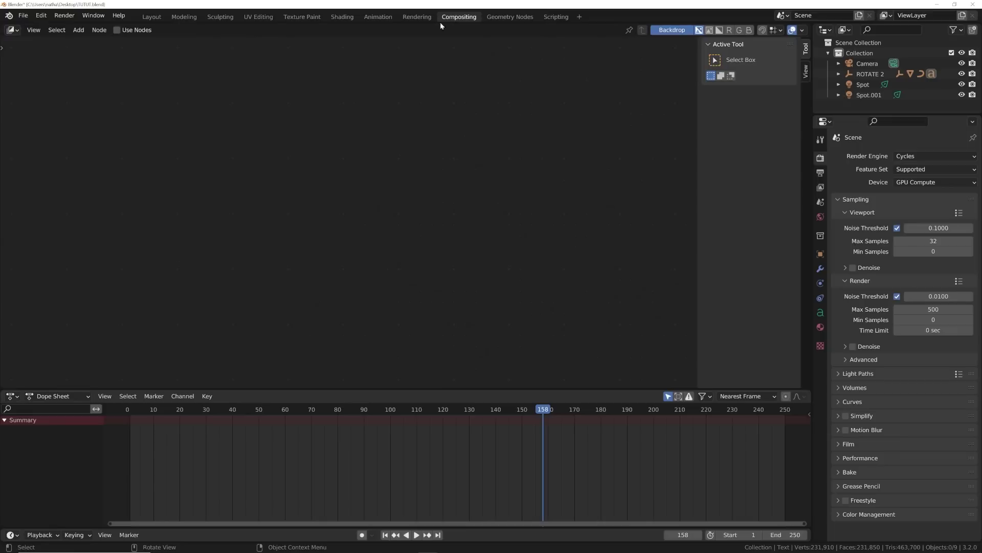
left_click(118, 30)
key("shift+a")
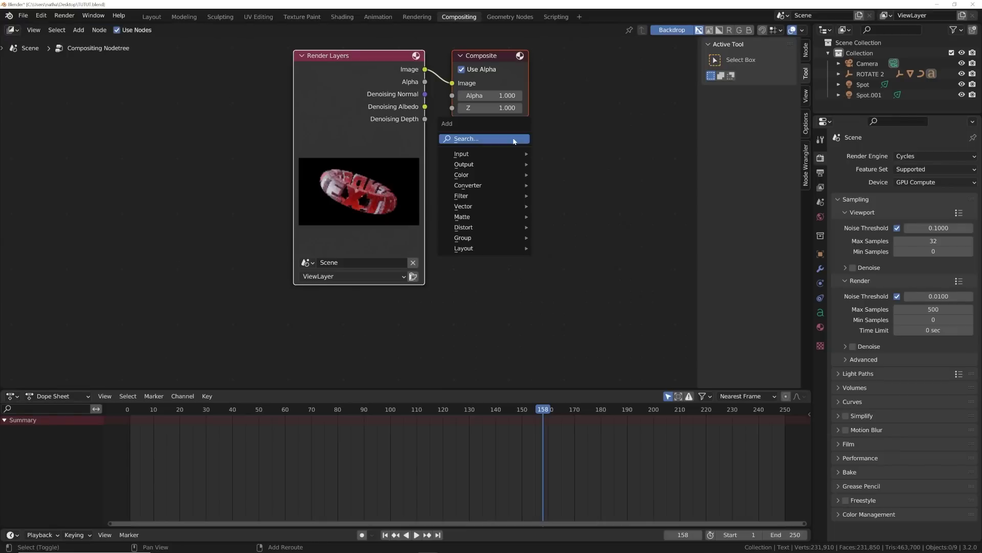
left_click(513, 140)
type("VIE")
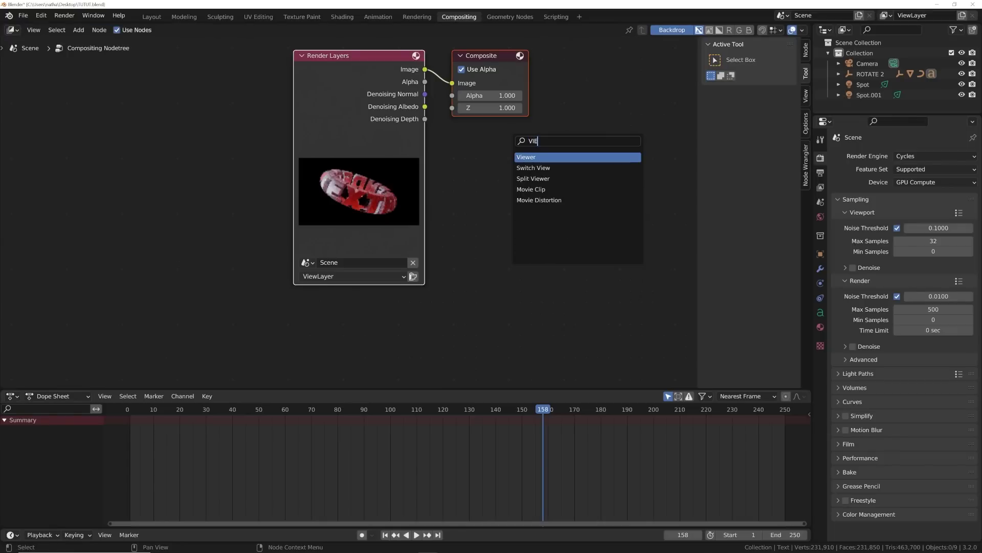
left_click(539, 160)
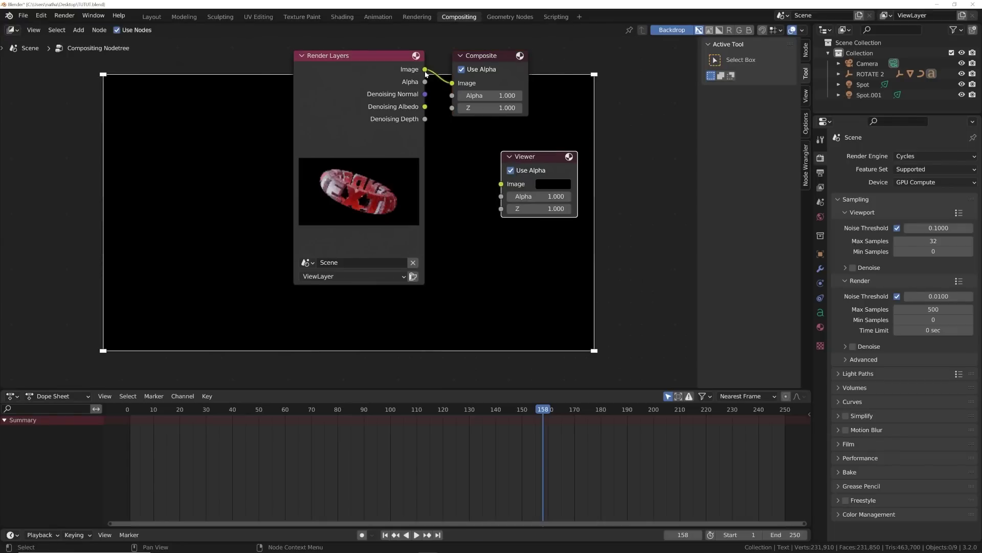
left_click_drag(425, 69, 501, 184)
- Route the Composite and Viewer image links through one shared reroute point and space the nodes apart from Render Layers
left_click_drag(344, 101, 38, 144)
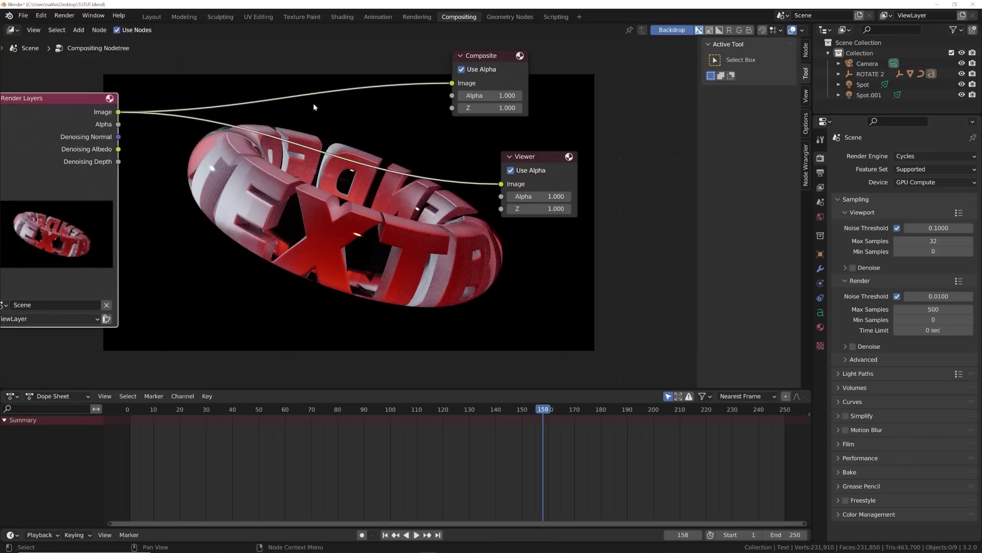
right_click_drag(419, 51, 397, 182, "shift")
middle_click_drag(391, 131, 527, 142)
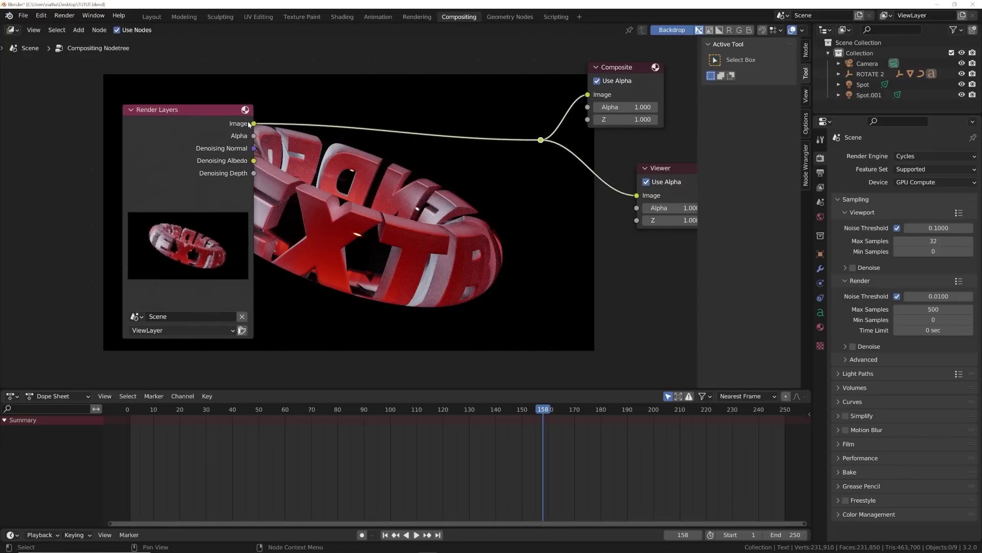
left_click_drag(189, 123, 58, 135)
- Insert a Denoise node into the image link after Render Layers and connect Denoising Normal and Denoising Albedo to its Normal and Albedo inputs
key("shift+a")
type("DE")
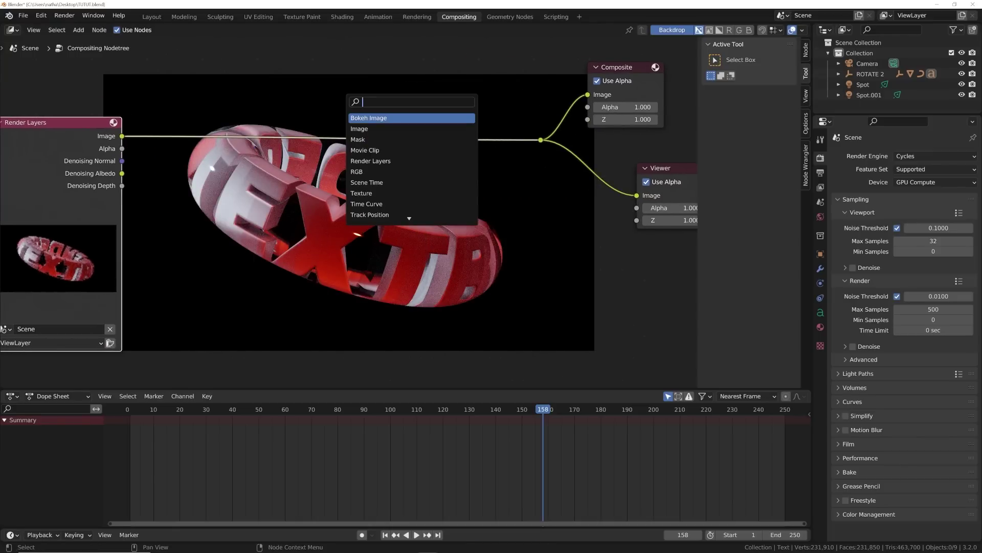
left_click(360, 129)
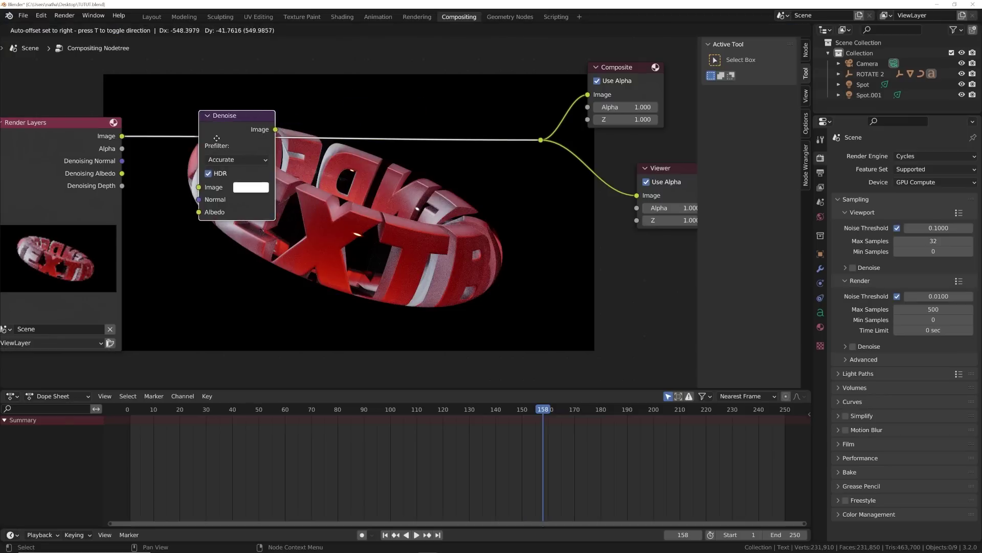
left_click(205, 134)
left_click_drag(122, 161, 189, 196)
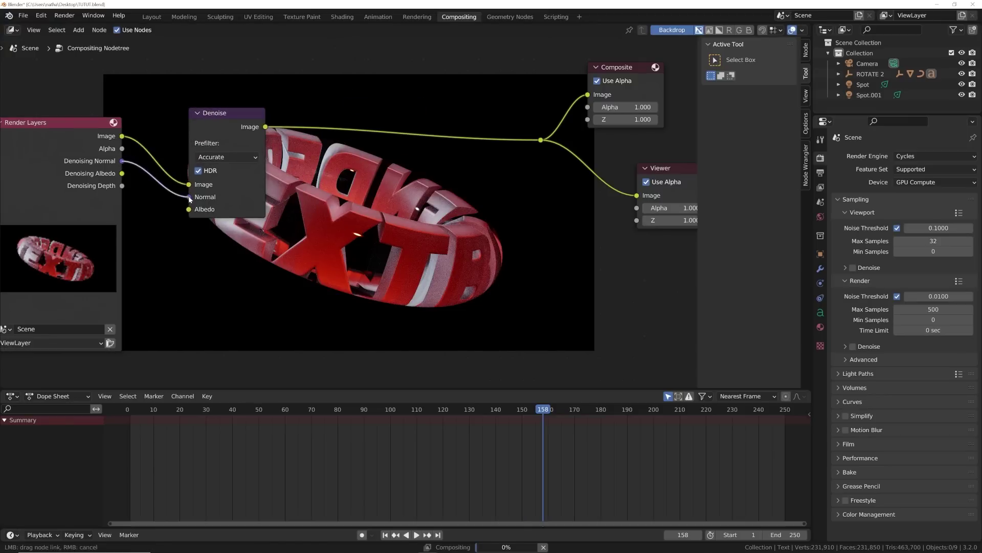
left_click_drag(122, 174, 189, 209)
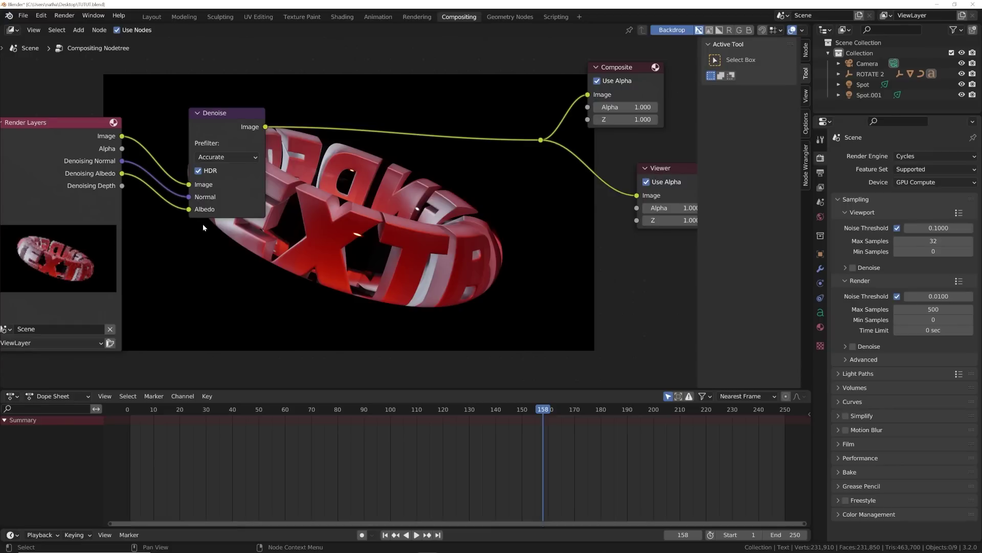
- Render the image again through the Denoise setup and inspect the letters up close
left_click(65, 15)
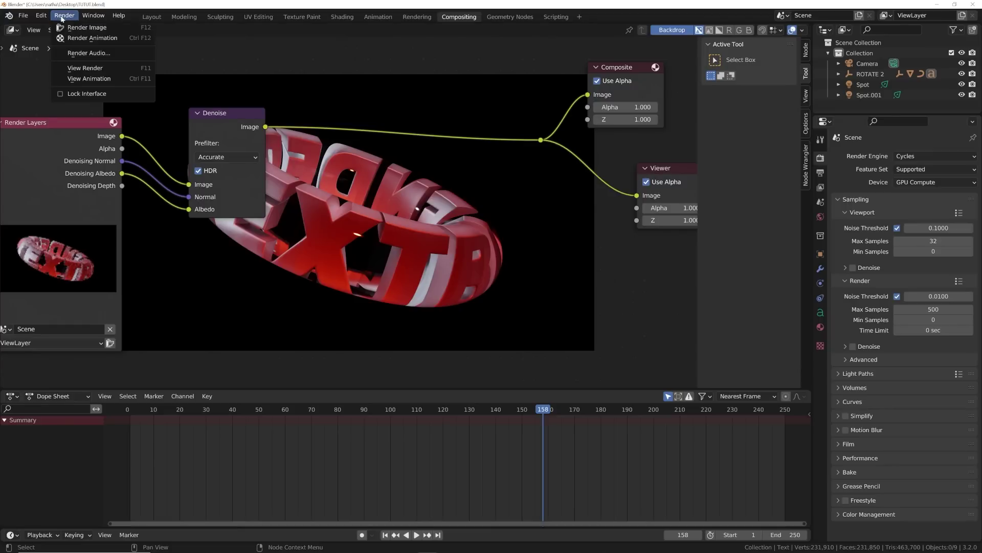
left_click(61, 27)
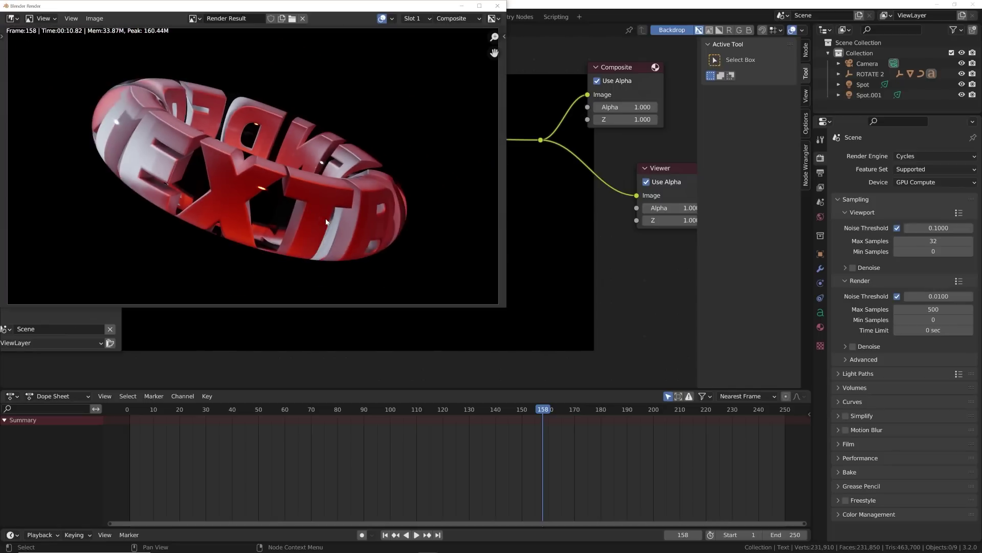
scroll(282, 203, "up", 2)
scroll(283, 206, "down", 2)
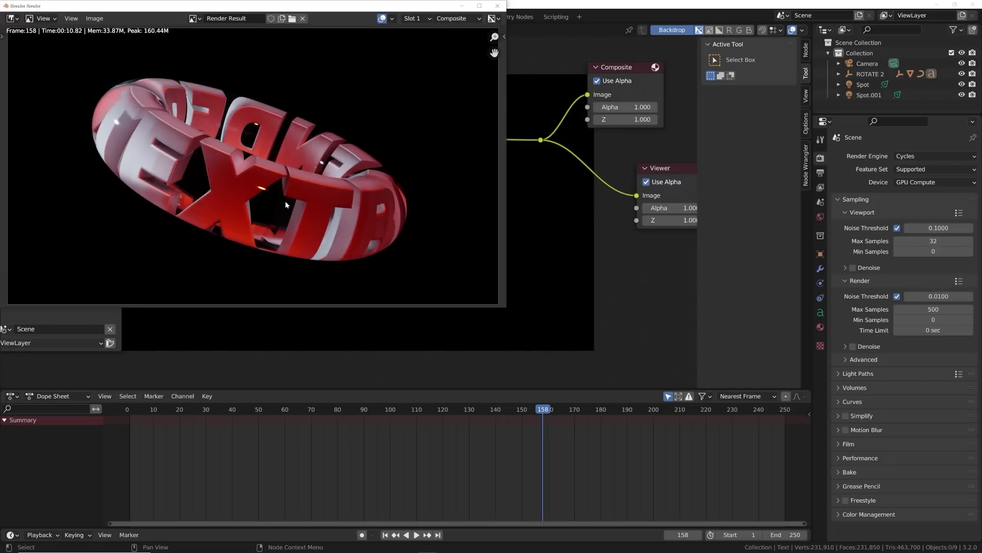
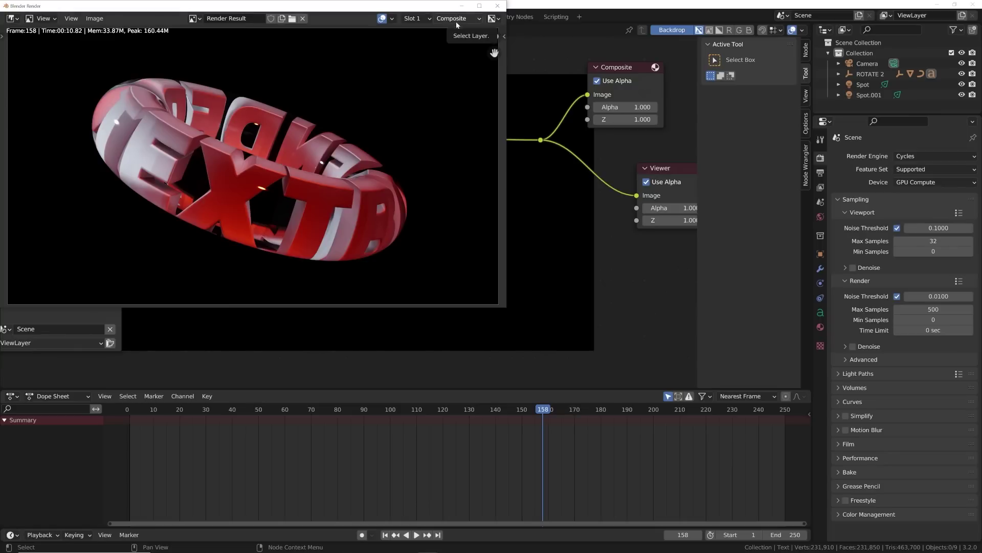
- Close the render result and insert a Glare node into the image link between Denoise and the shared reroute point
key("Escape")
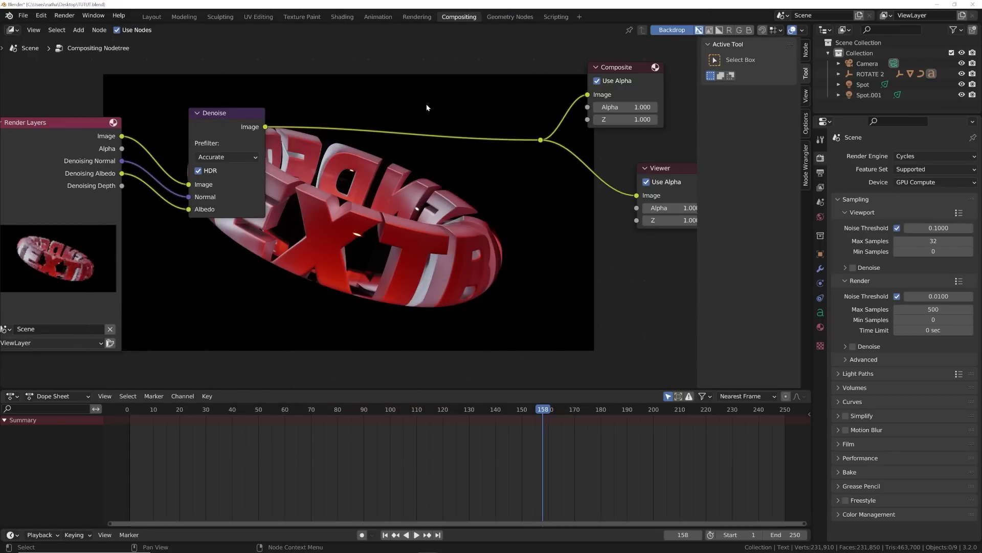
key("shift+a")
type("GL")
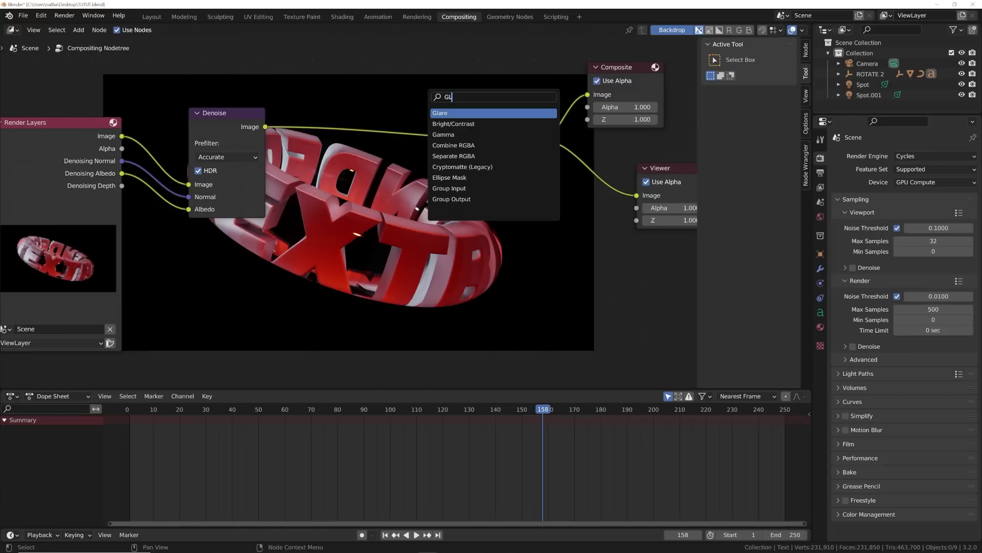
key("Return")
left_click(396, 130)
middle_click_drag(396, 131, 453, 151)
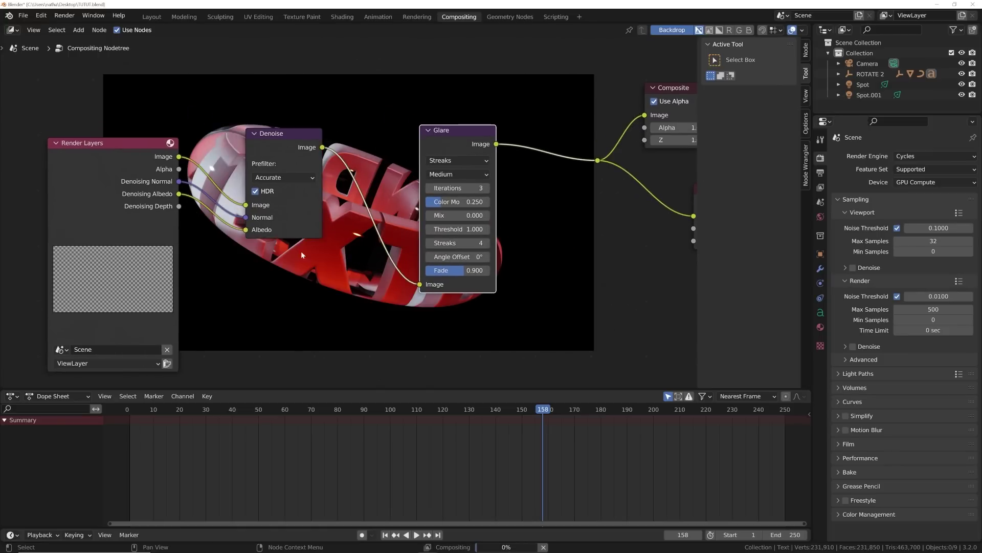
- Move the Denoise node up above the other nodes and set the Glare node's type to Fog Glow
middle_click_drag(274, 155, 274, 228)
left_click(467, 233)
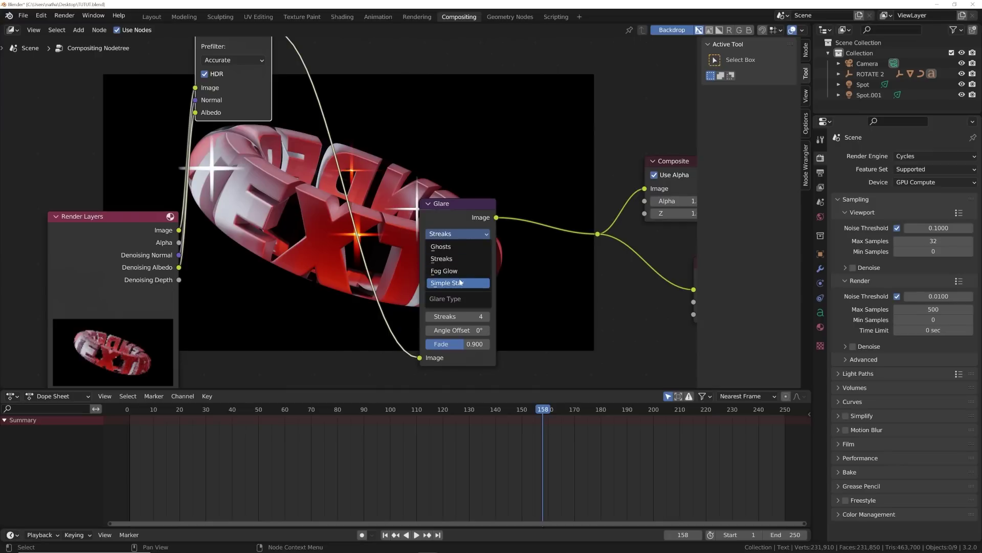
left_click(444, 271)
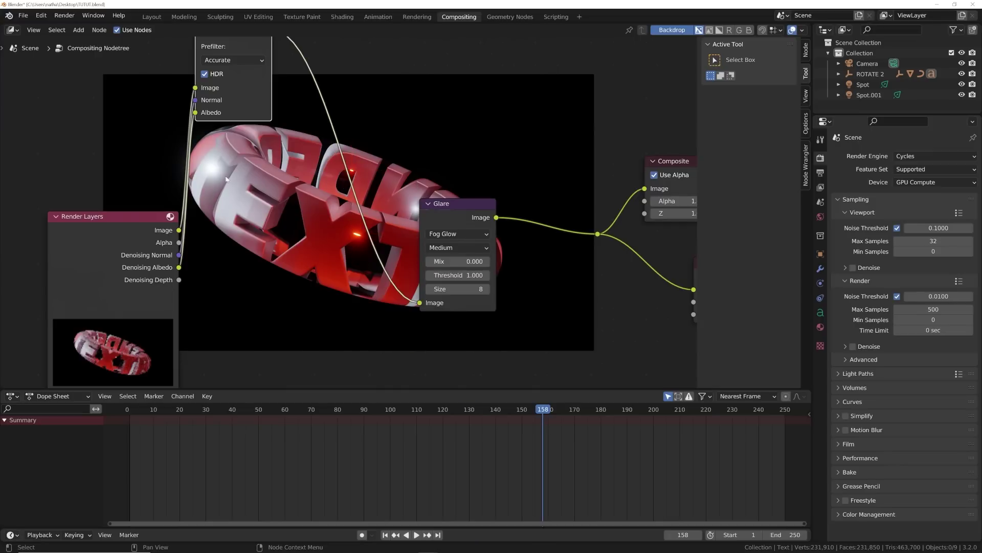
- Insert a Lens Distortion node into the image link between Glare and the shared reroute point
key("shift+a")
left_click(502, 160)
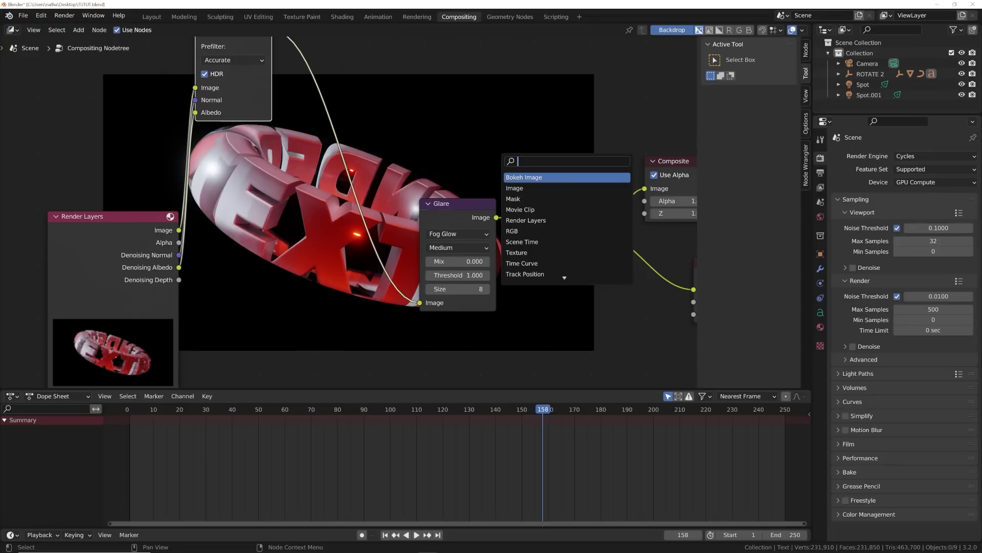
type("LEN")
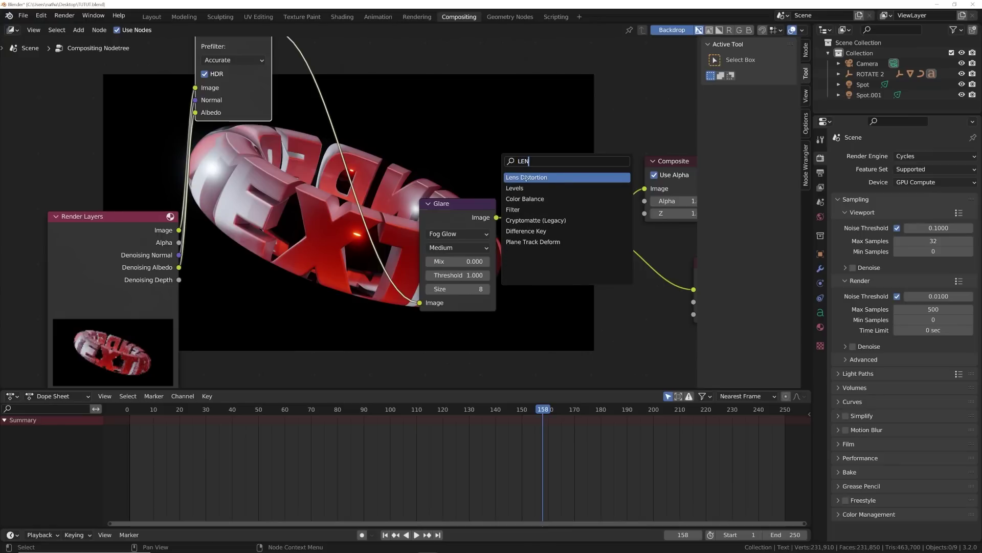
left_click(526, 178)
left_click(564, 209)
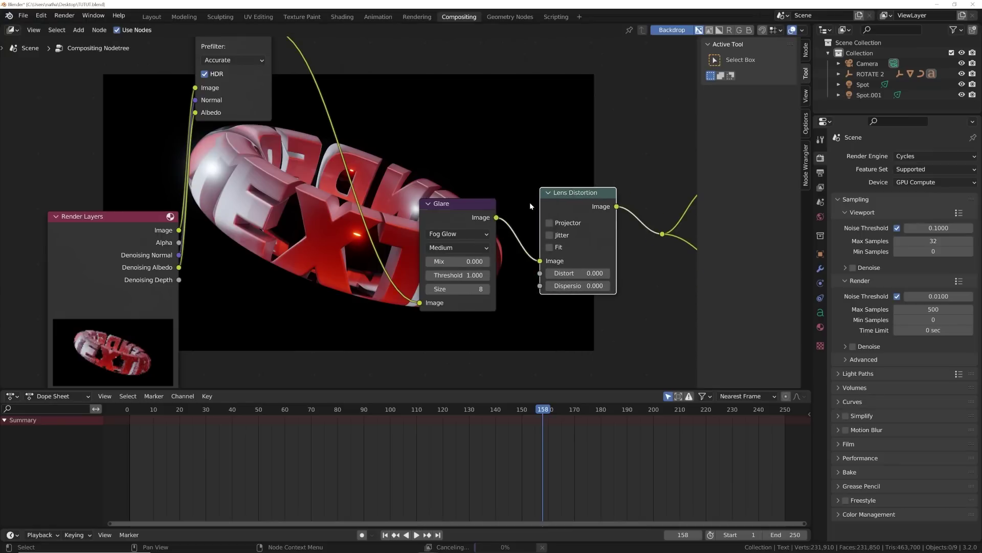
- Set the Lens Distortion node's Dispersion to 0.100 and inspect the colour fringing on the backdrop image
left_click(608, 287)
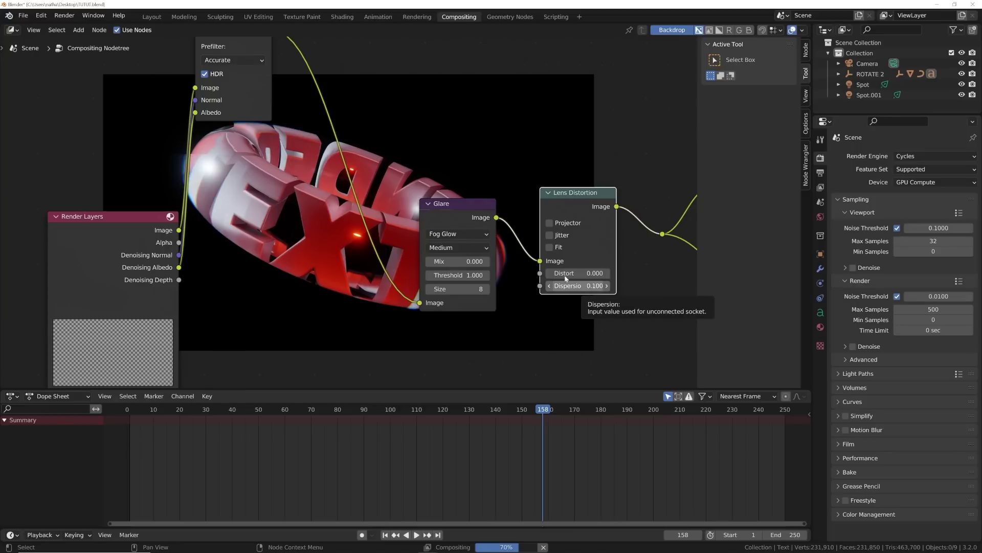
middle_click_drag(329, 212, 294, 404)
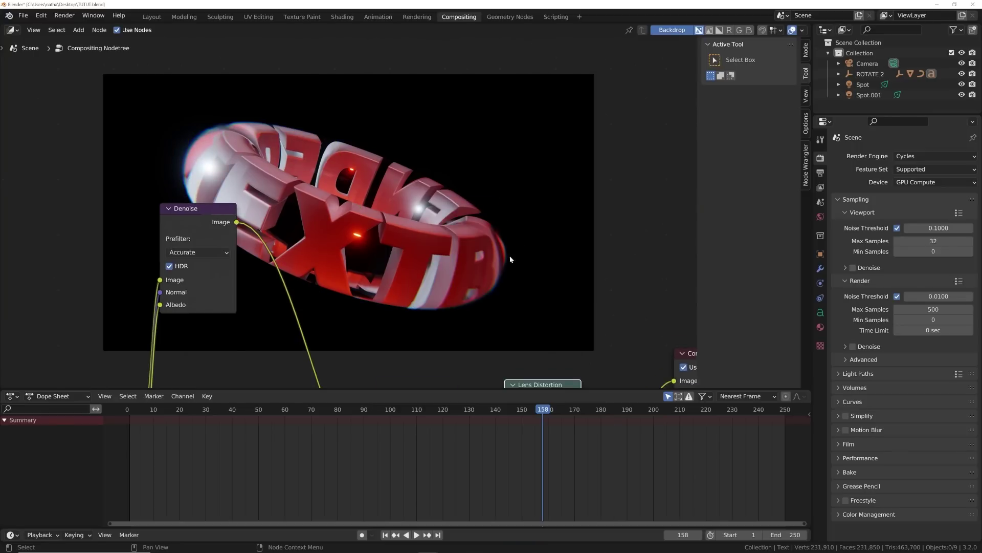
middle_click_drag(450, 301, 461, 92)
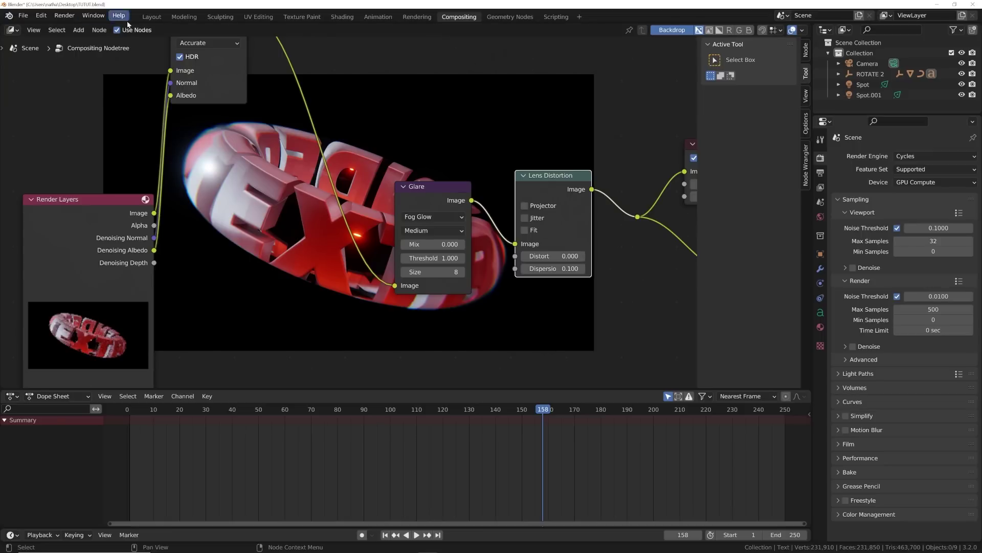
- Review the output path and file format settings, and locate the Render Animation command
left_click(820, 174)
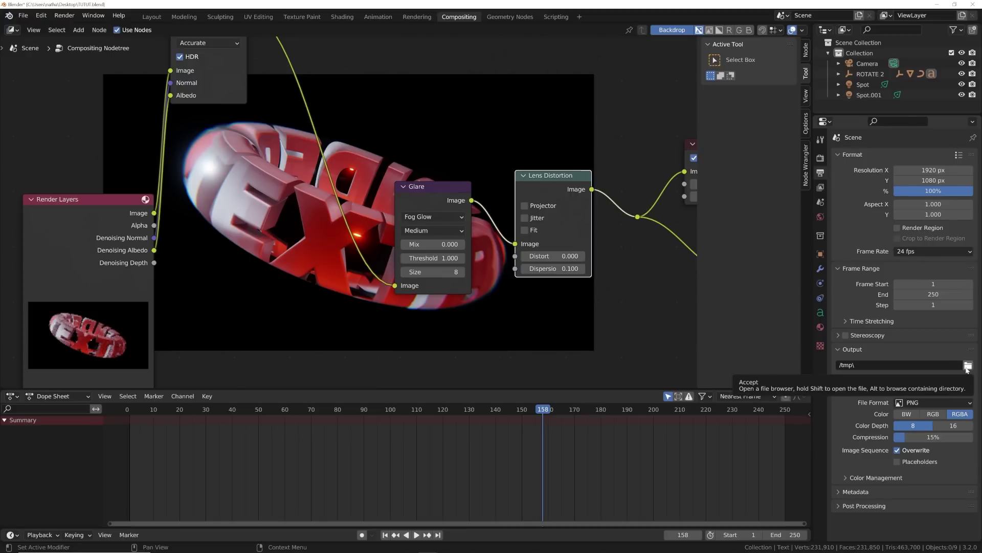
left_click(64, 16)
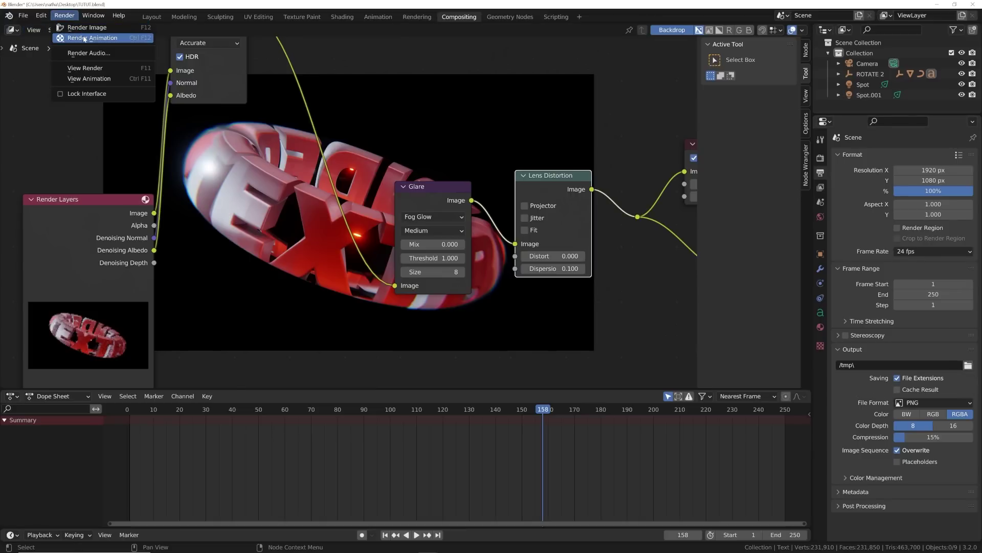